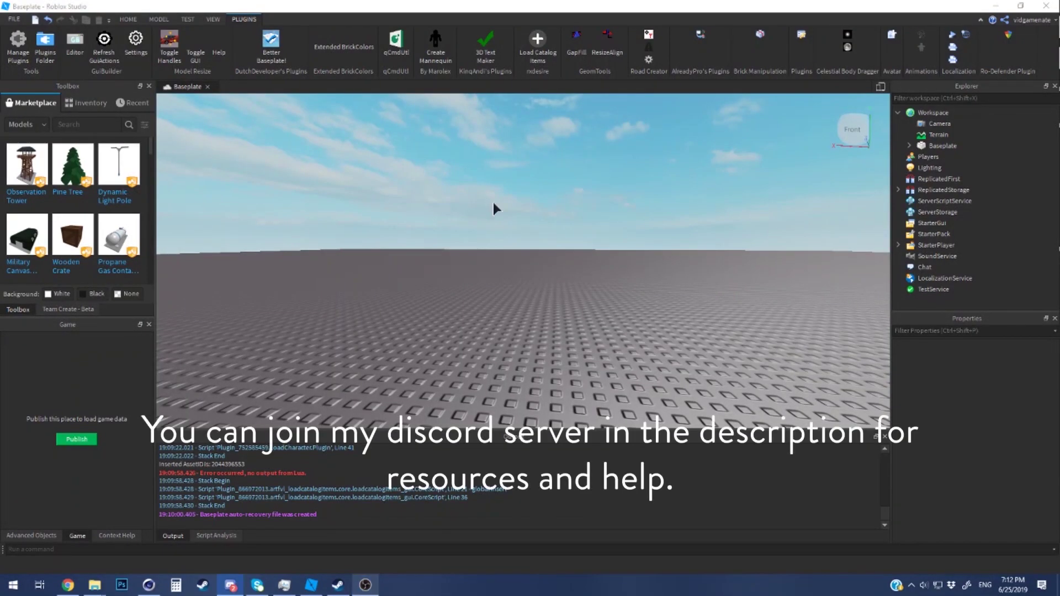
In Roblox Studio, preview the Load Character and Load Catalog Items plugin dialogs.
click(385, 66)
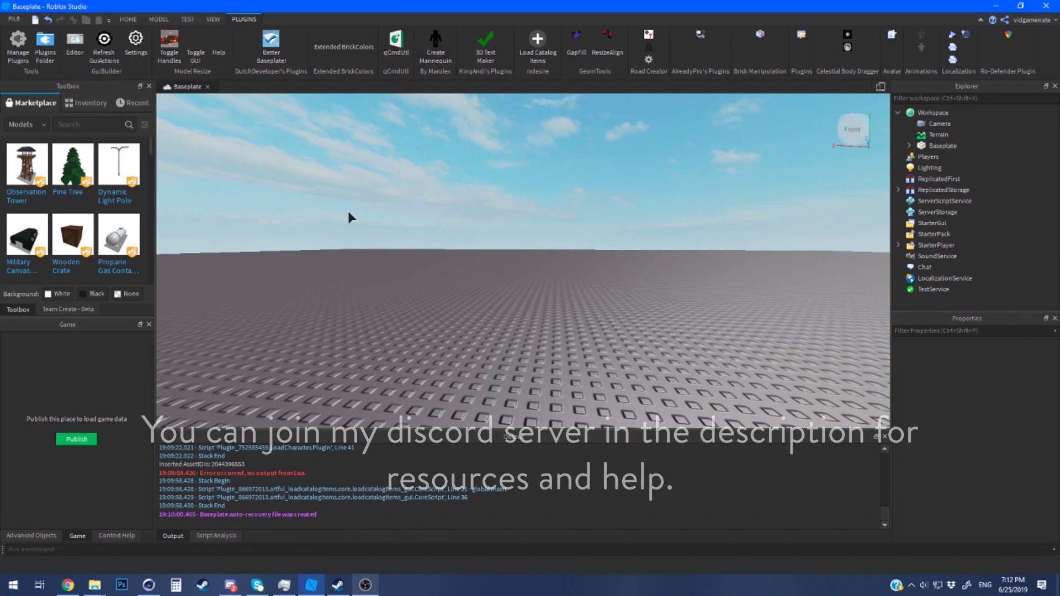
mouse_move(546, 229)
right_down()
mouse_move(547, 241)
mouse_move(544, 232)
right_up()
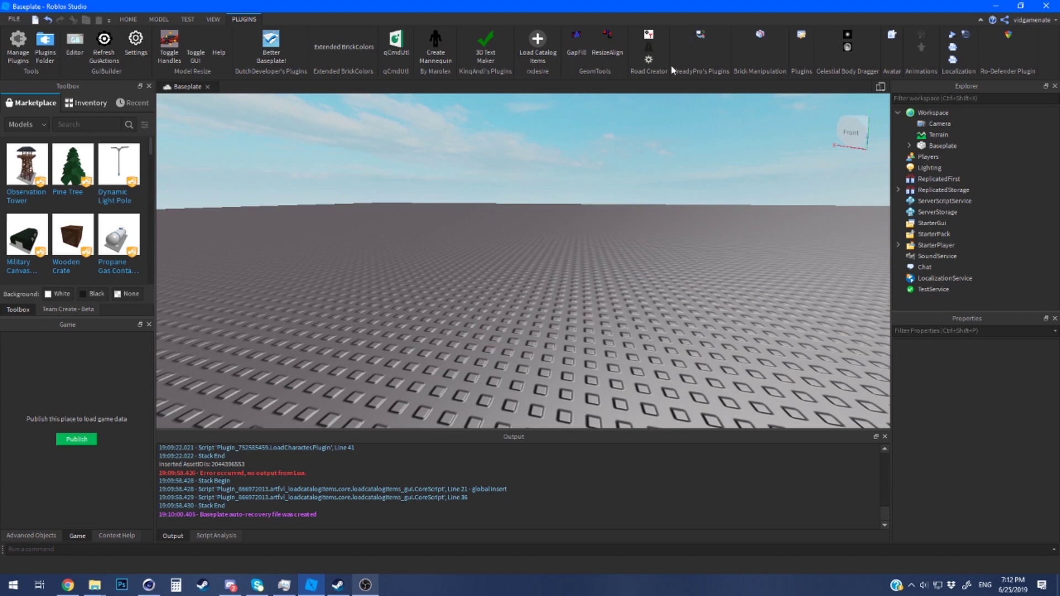
click(700, 35)
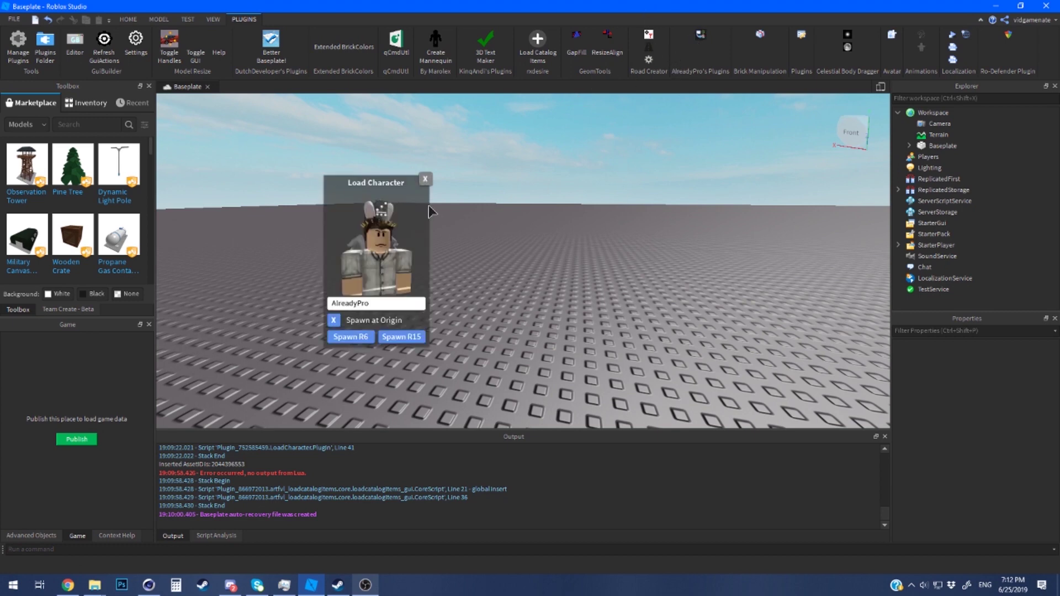
click(426, 179)
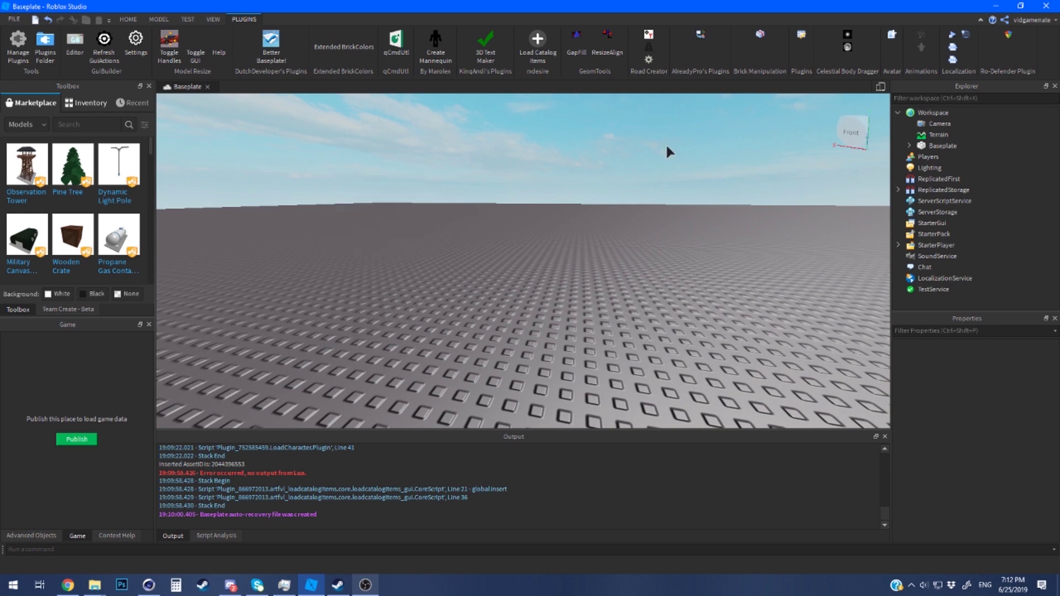
click(538, 55)
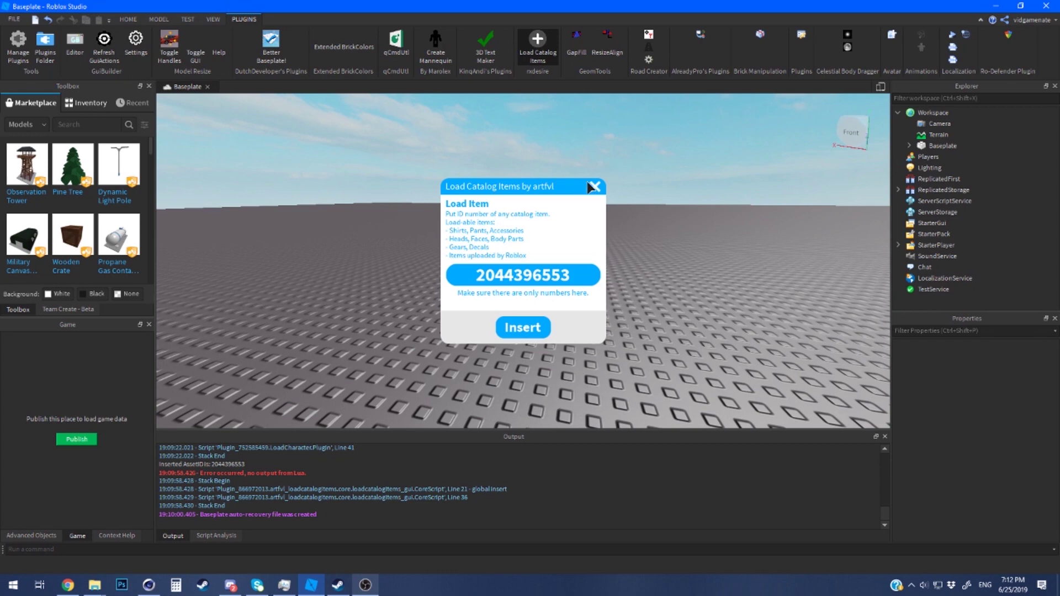
click(595, 187)
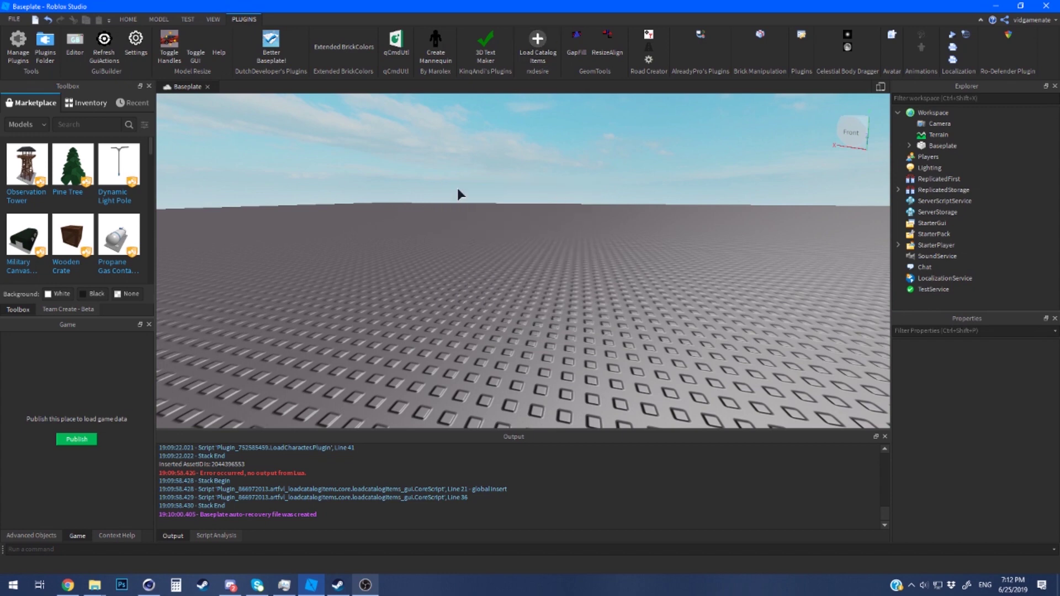
Review the installed Load Catalog Items, Load Character and Wear Hat plugins in the plugin list.
click(28, 49)
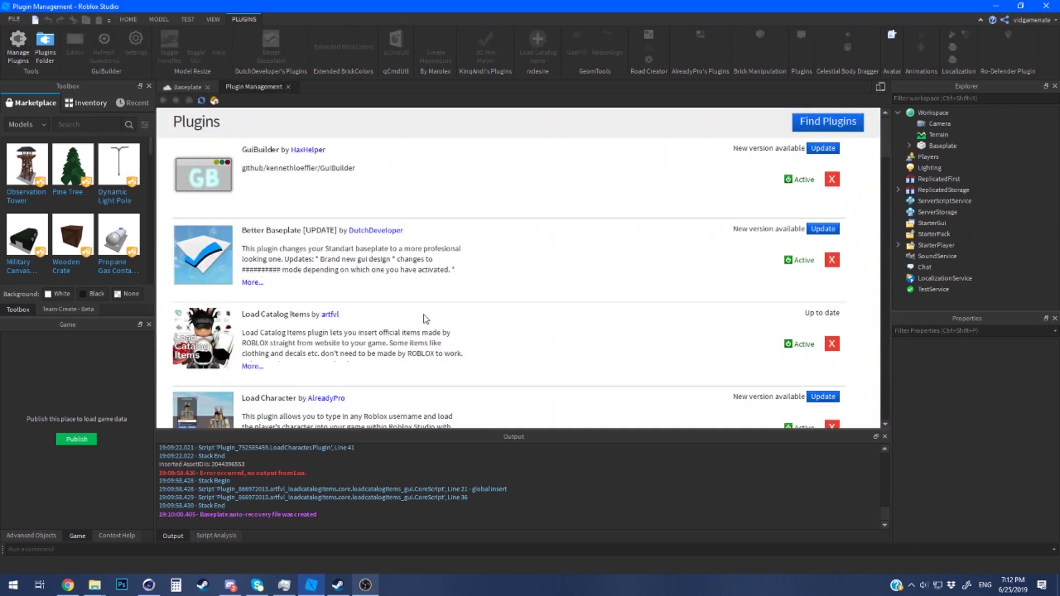
scroll(414, 317, down, 2)
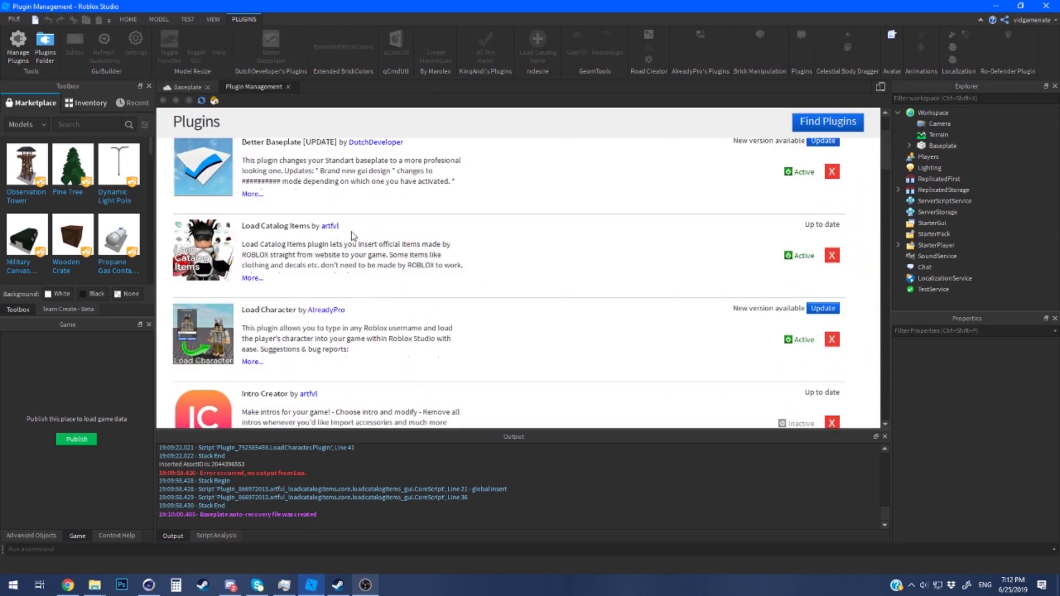
drag(356, 226, 240, 225)
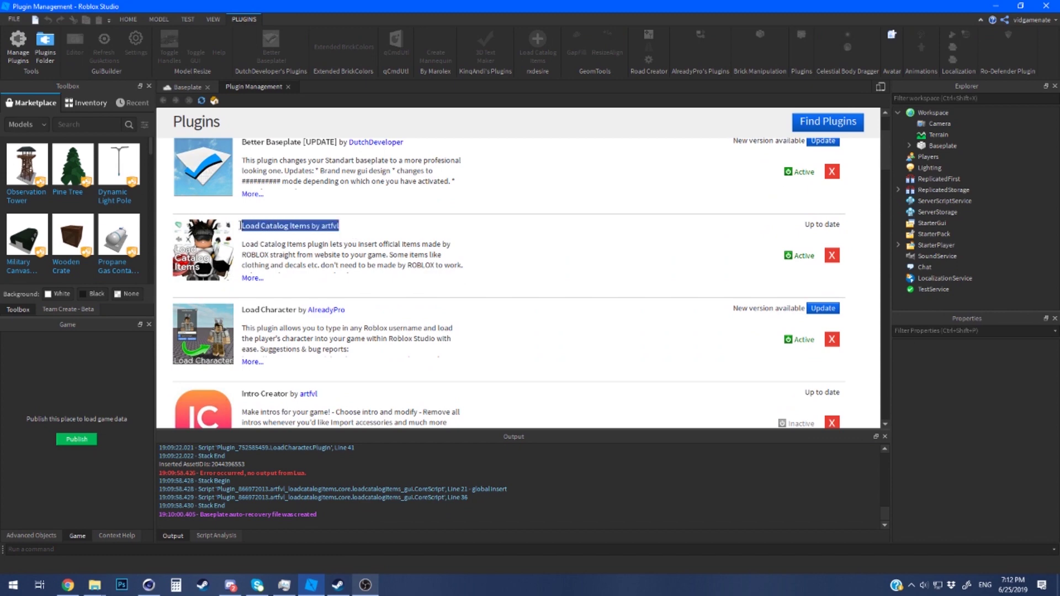
click(446, 244)
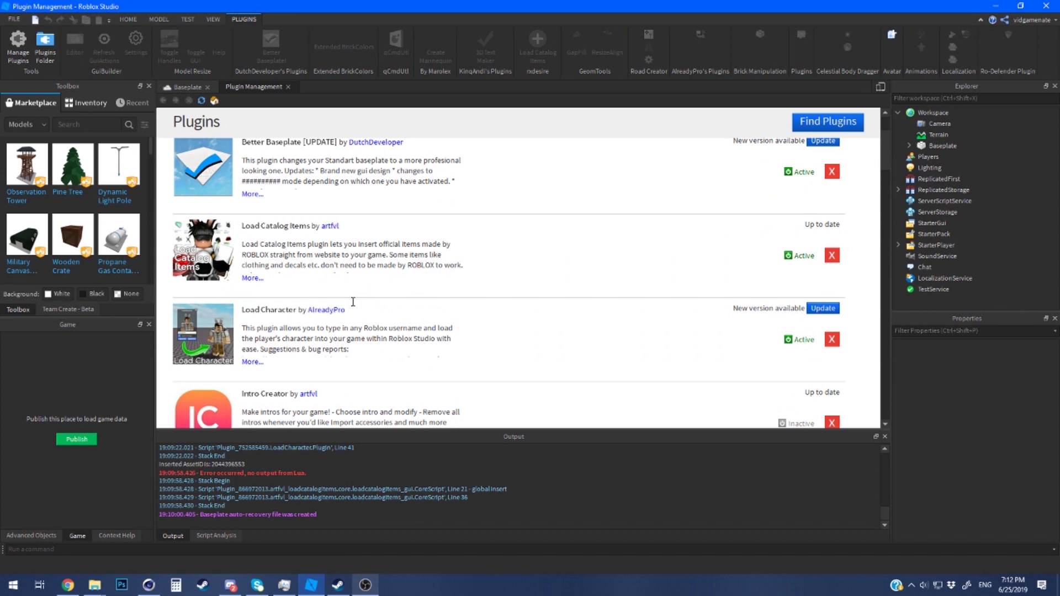
drag(345, 310, 254, 301)
click(313, 295)
scroll(329, 290, down, 3)
scroll(313, 288, down, 2)
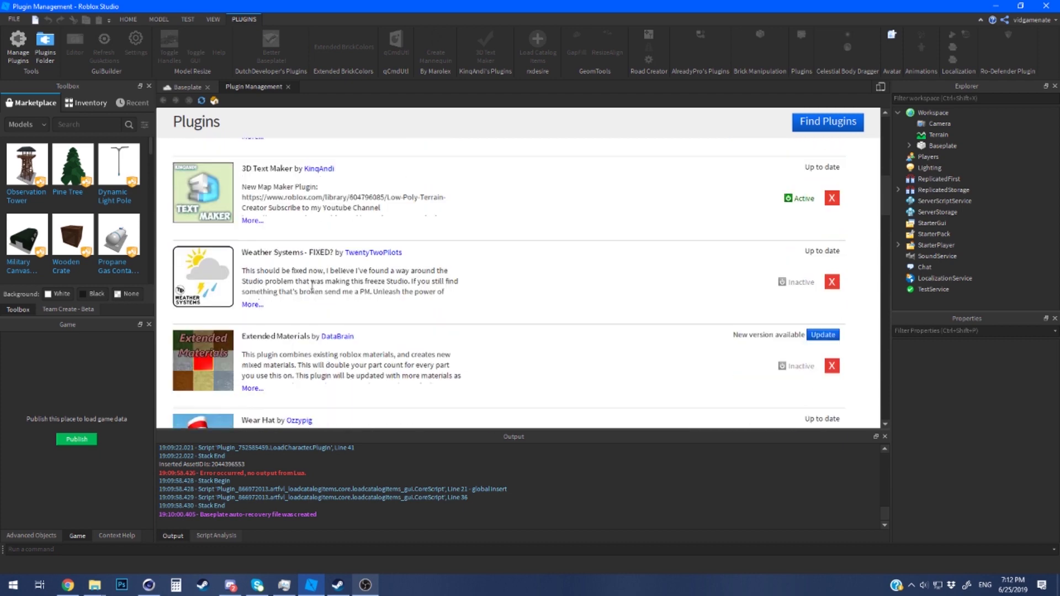
scroll(307, 287, down, 2)
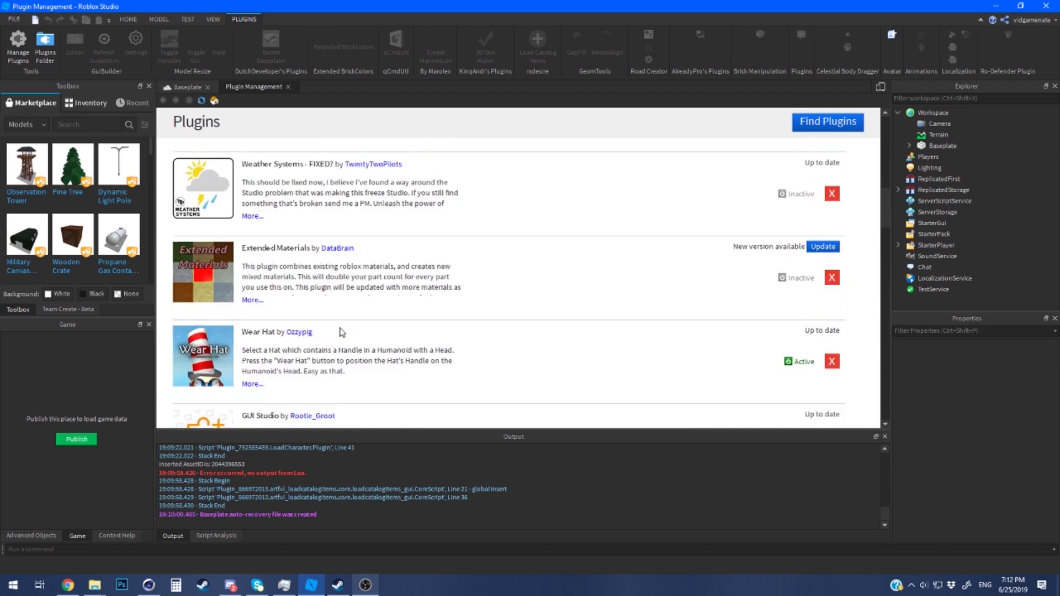
drag(334, 332, 238, 331)
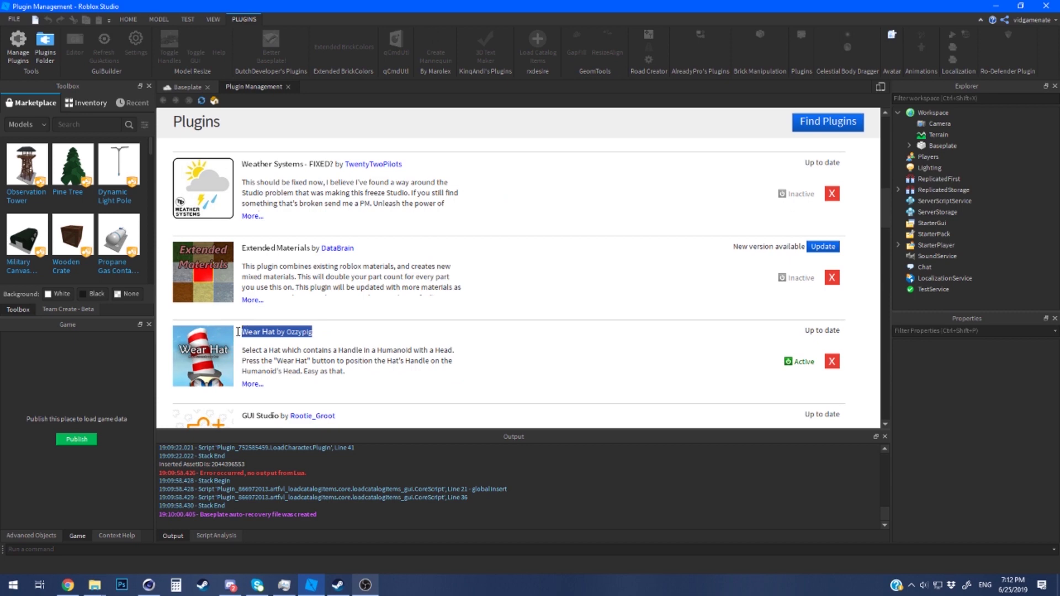
click(375, 329)
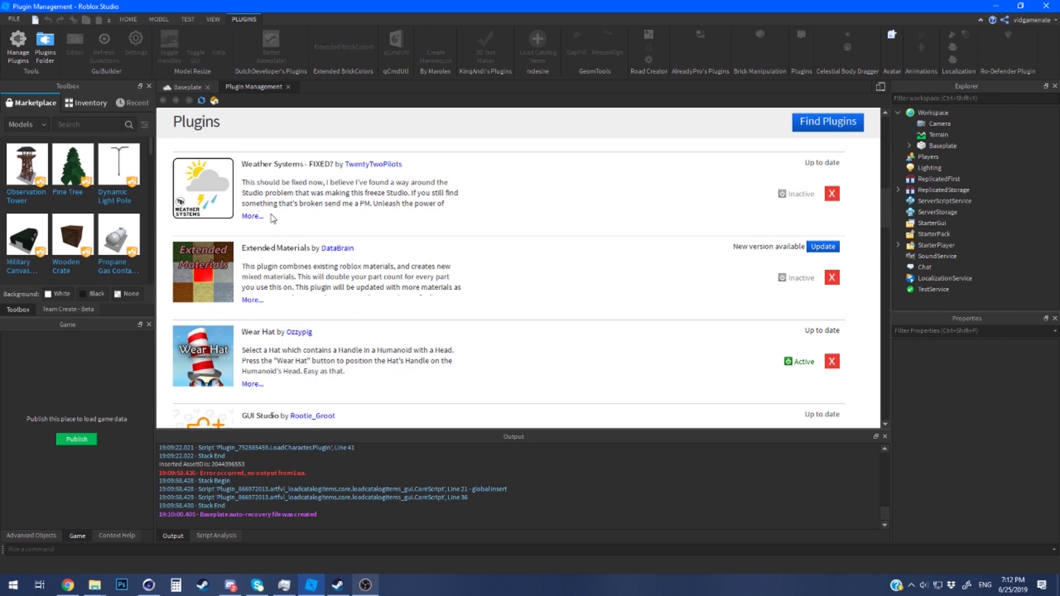
click(288, 86)
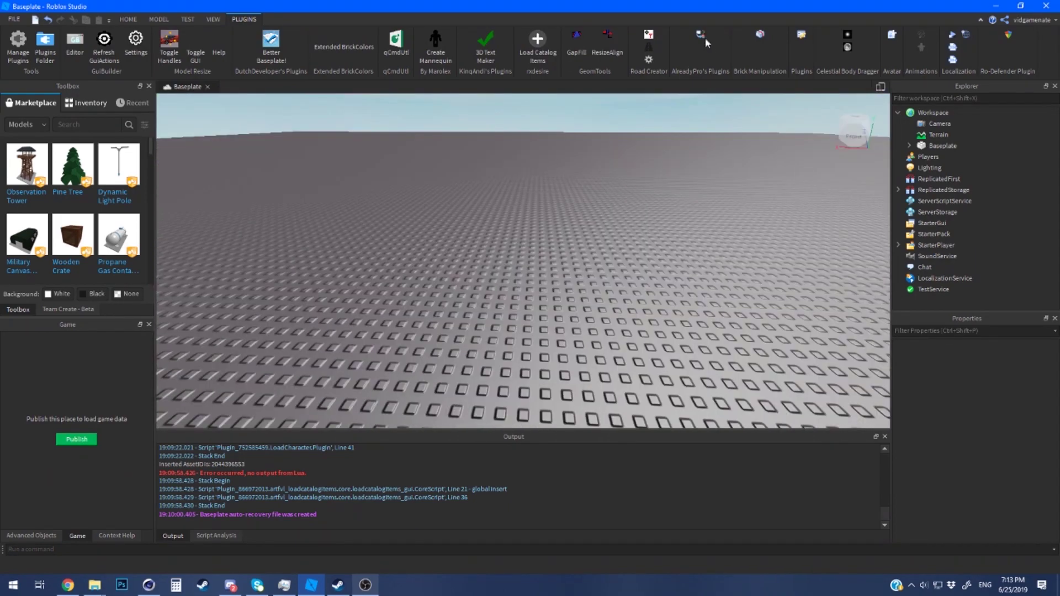
Spawn a player's avatar as an R6 character by username and inspect its shirt template.
click(700, 35)
click(366, 304)
text(gre)
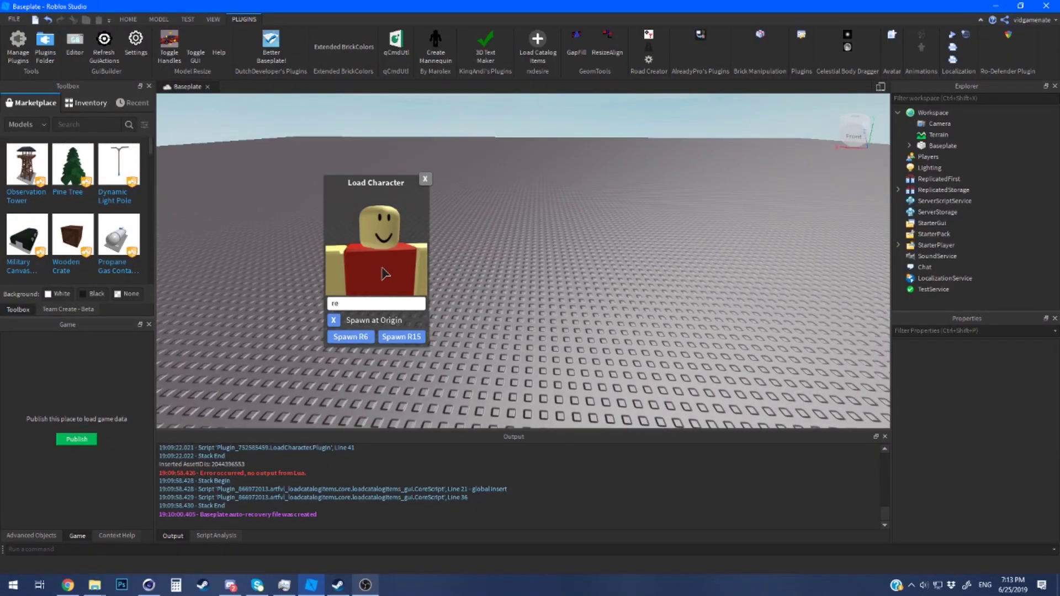
click(343, 337)
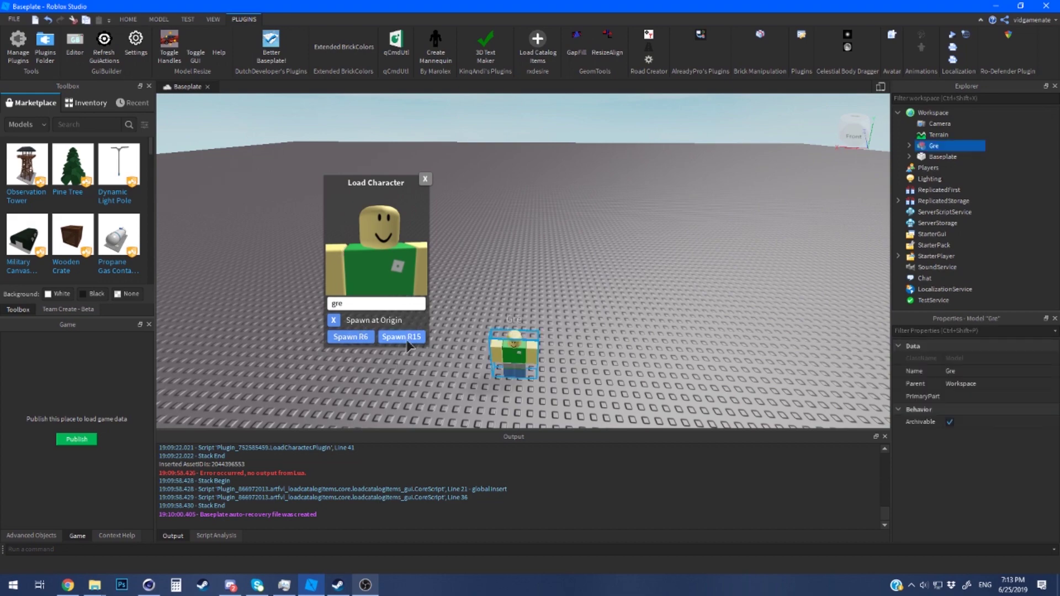
click(909, 145)
click(947, 178)
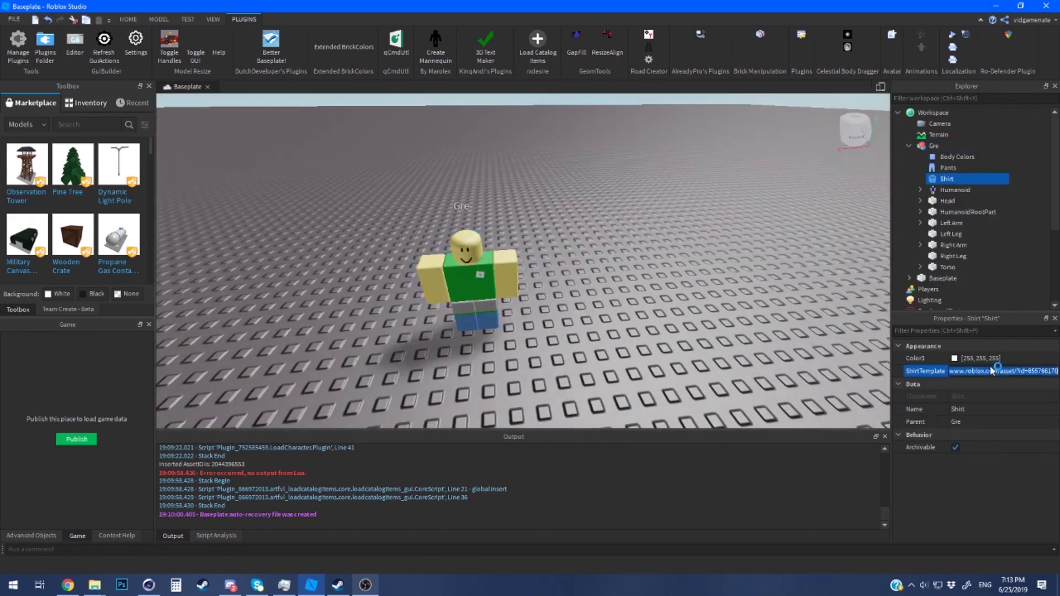
key(Return)
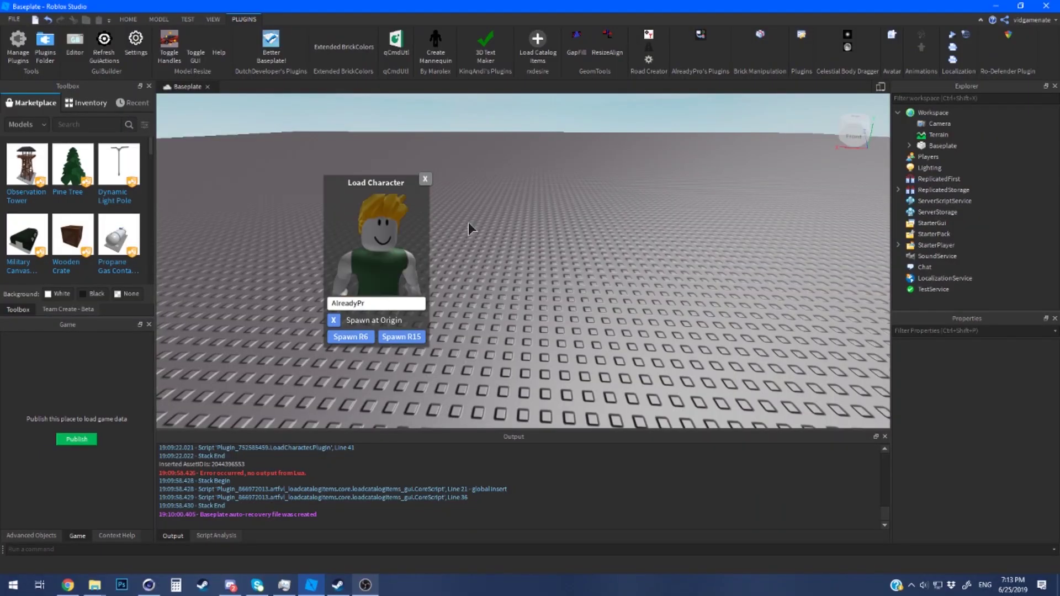
key(BackSpace)
key(BackSpace)
key(BackSpace)
key(BackSpace)
key(BackSpace)
key(BackSpace)
key(BackSpace)
key(BackSpace)
key(BackSpace)
Correct the username, enable Spawn at Origin, and spawn the avatar as R6 at the origin.
text(re)
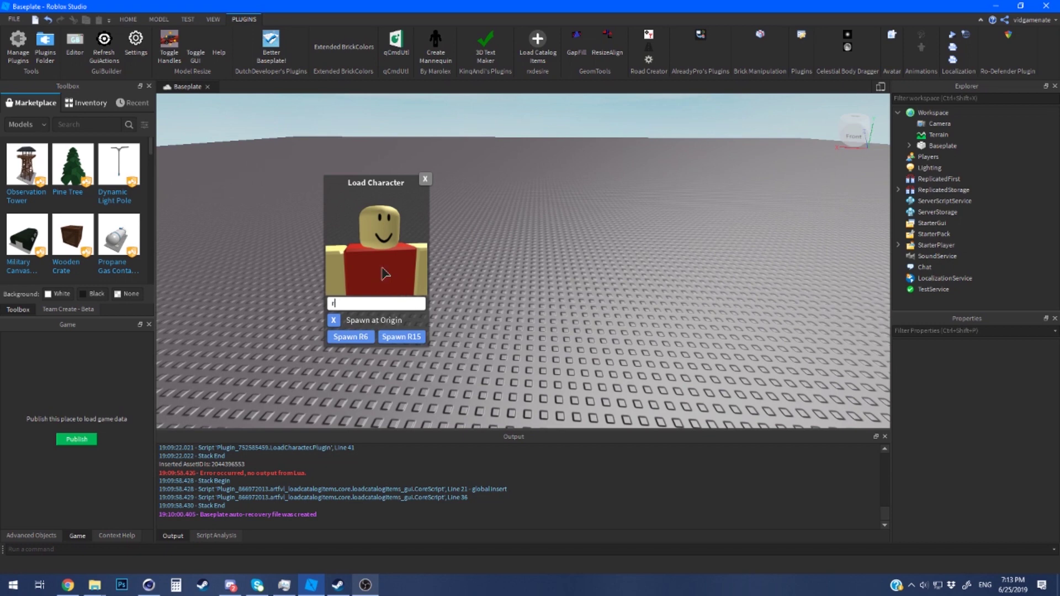
text(e)
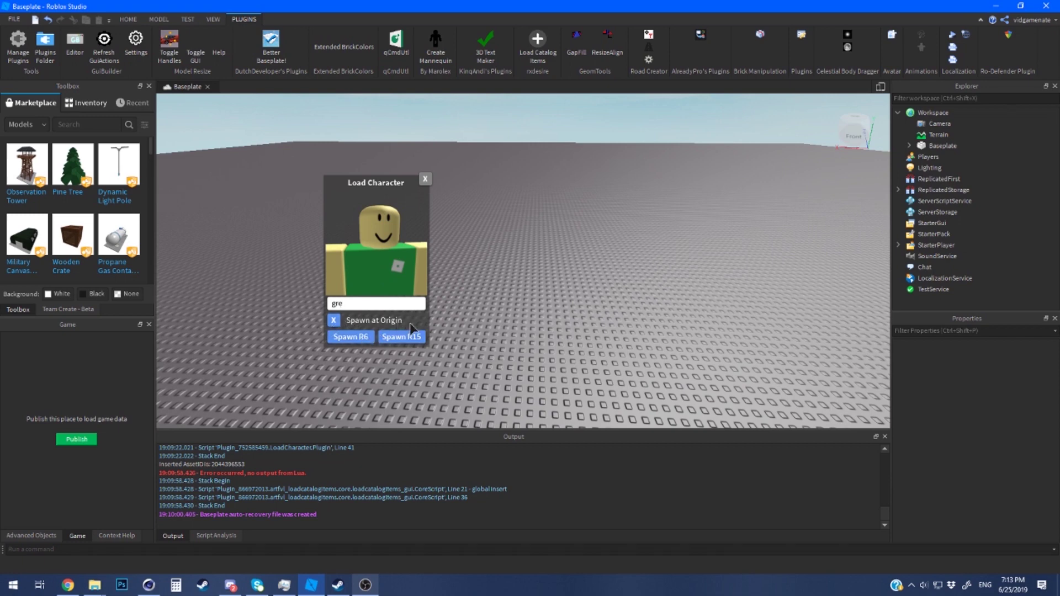
click(333, 320)
click(342, 337)
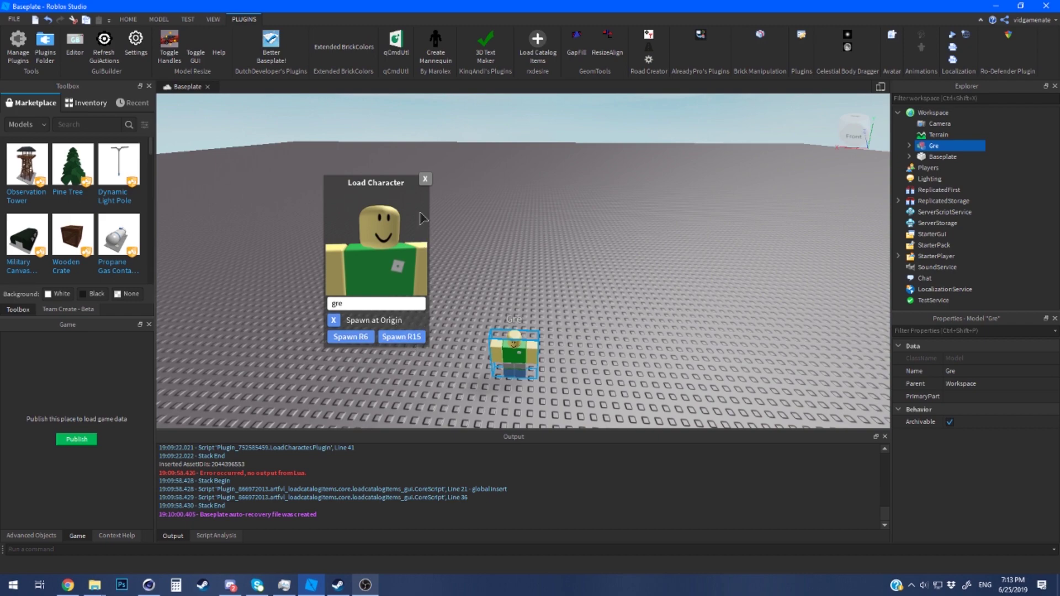
click(424, 180)
right_drag(525, 230, 536, 230)
scroll(530, 232, up, 3)
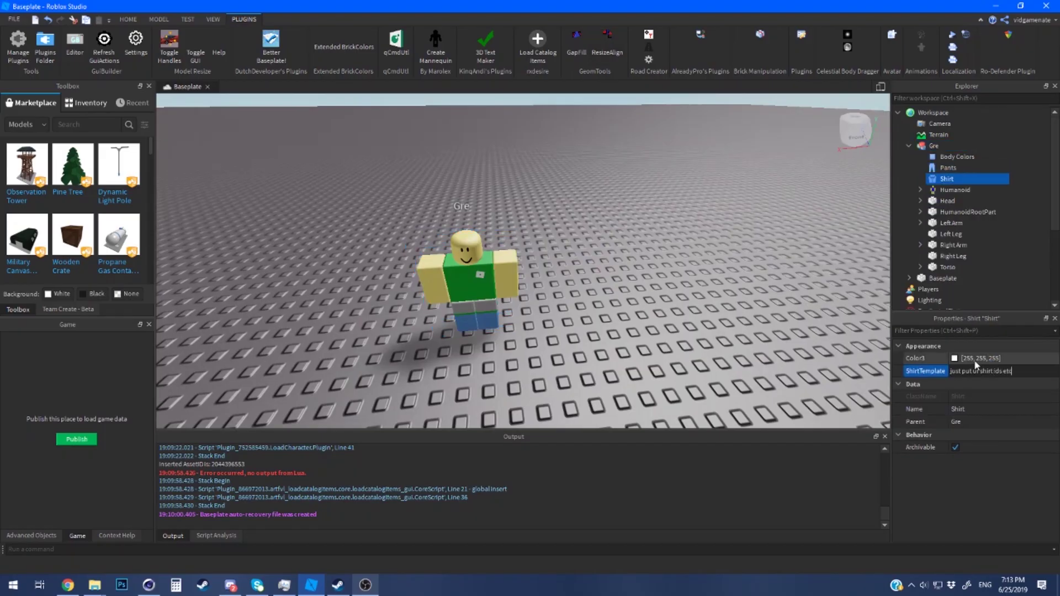
Try inserting the Straw Hat catalog item ID through Load Catalog Items.
click(599, 301)
click(537, 40)
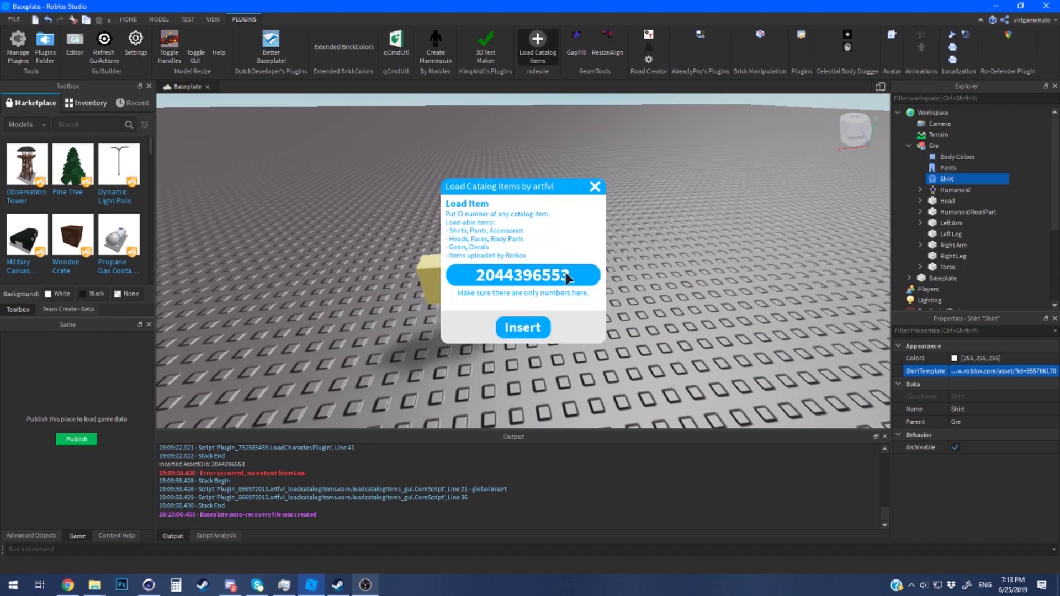
key(alt+Tab)
double_click(206, 29)
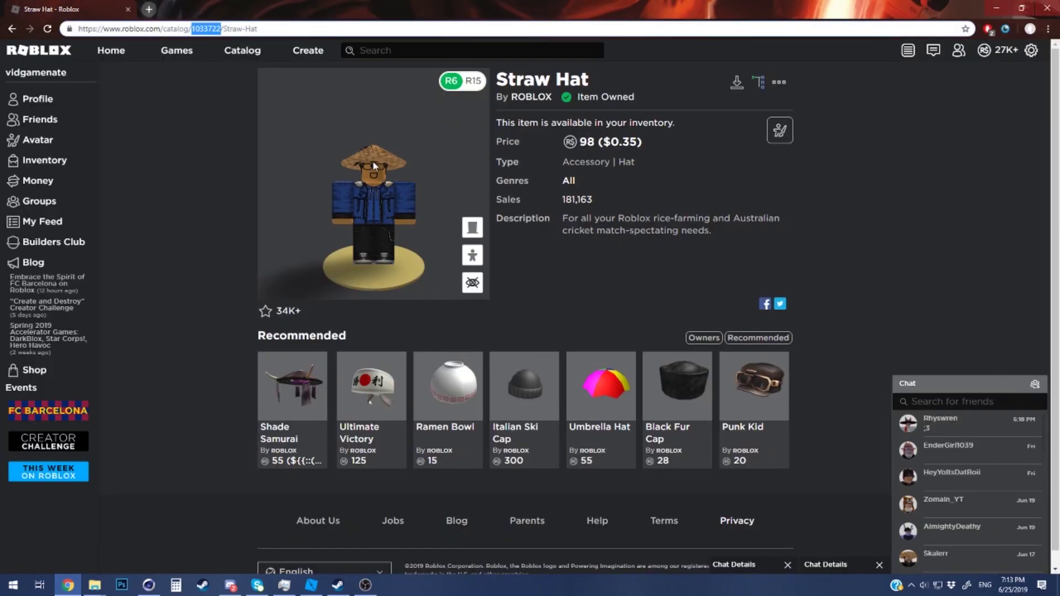
key(alt+Tab)
click(529, 330)
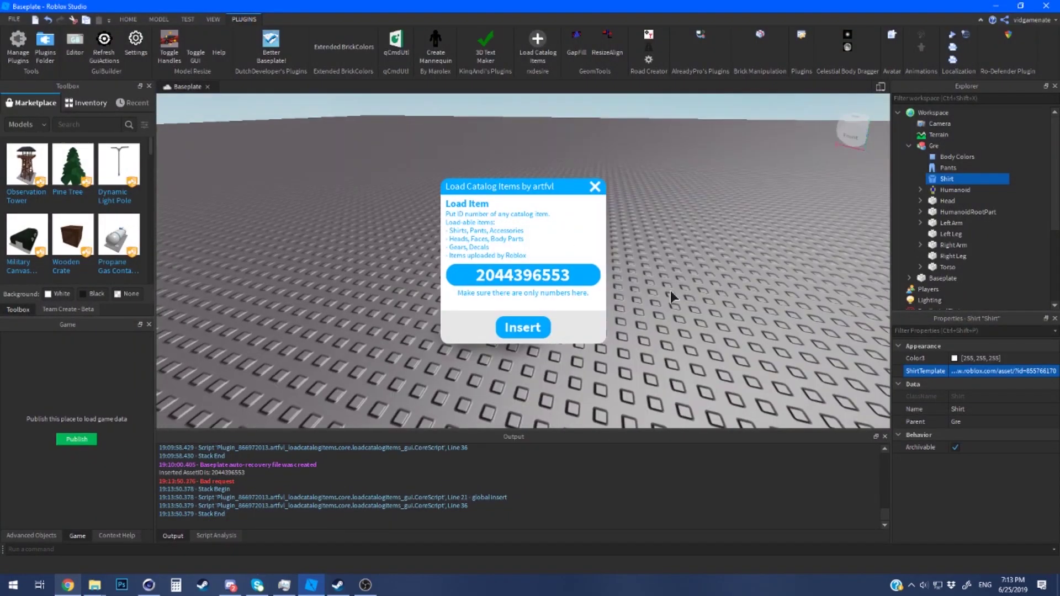
click(595, 187)
click(538, 39)
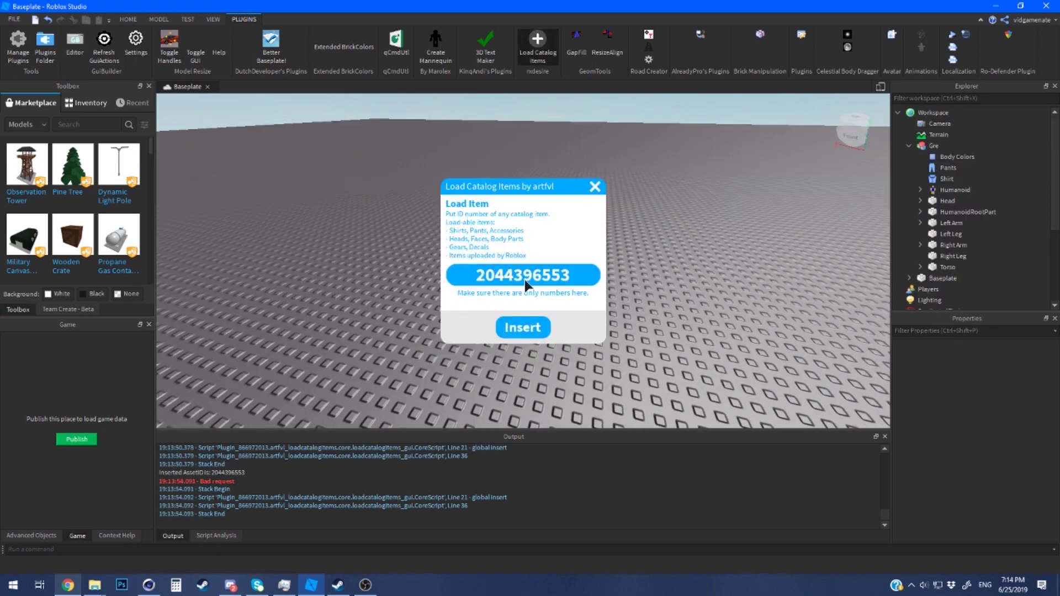
click(522, 326)
click(595, 187)
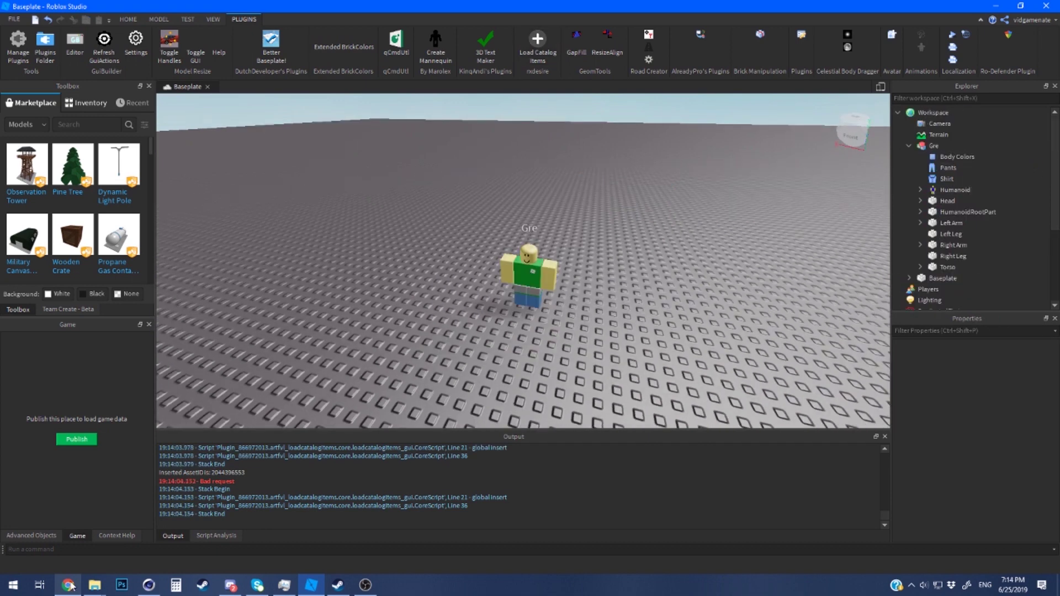
Copy the Ultimate Victory item ID, insert it, and move the KarateVictory hat onto the character.
click(67, 585)
click(371, 398)
double_click(205, 29)
key(ctrl+c)
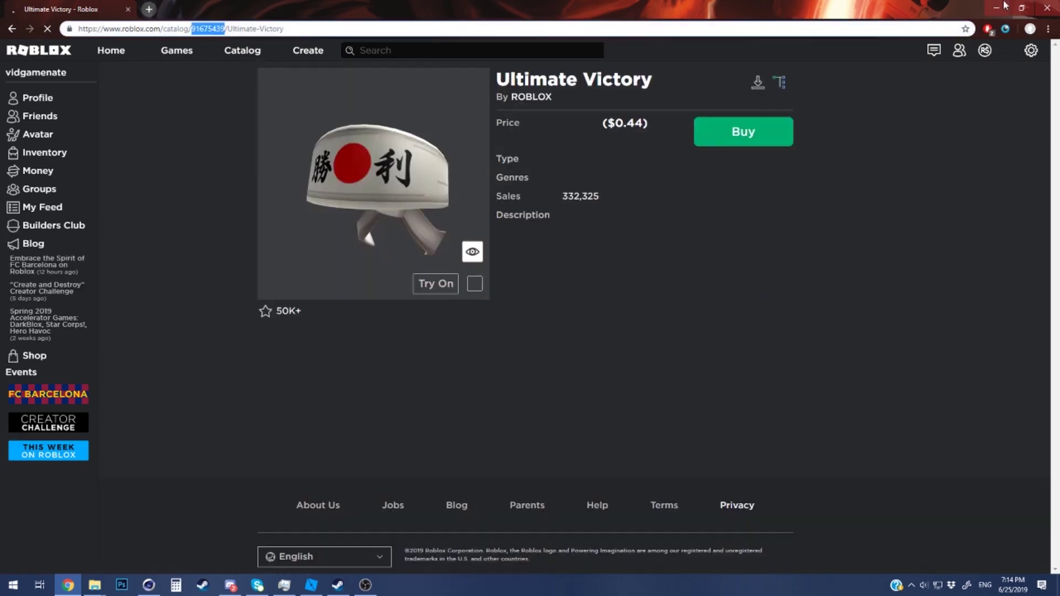
click(312, 585)
click(537, 40)
click(522, 275)
key(ctrl+v)
click(522, 327)
click(595, 187)
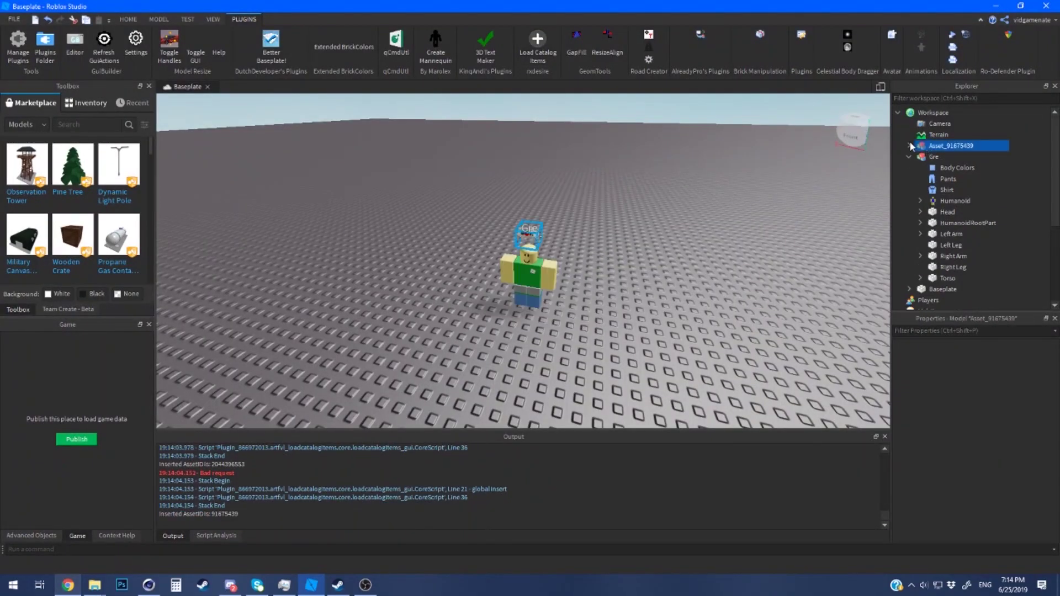
drag(937, 163, 935, 168)
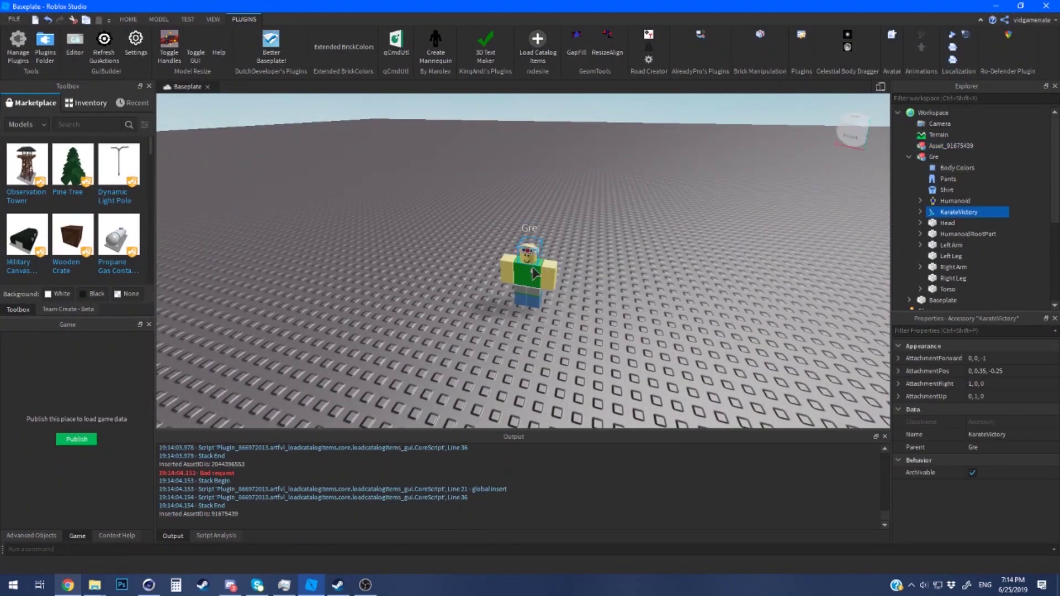
key(f)
Check the plugin management and catalog pages, then bring up Load Catalog Items again.
click(18, 47)
scroll(367, 330, down, 5)
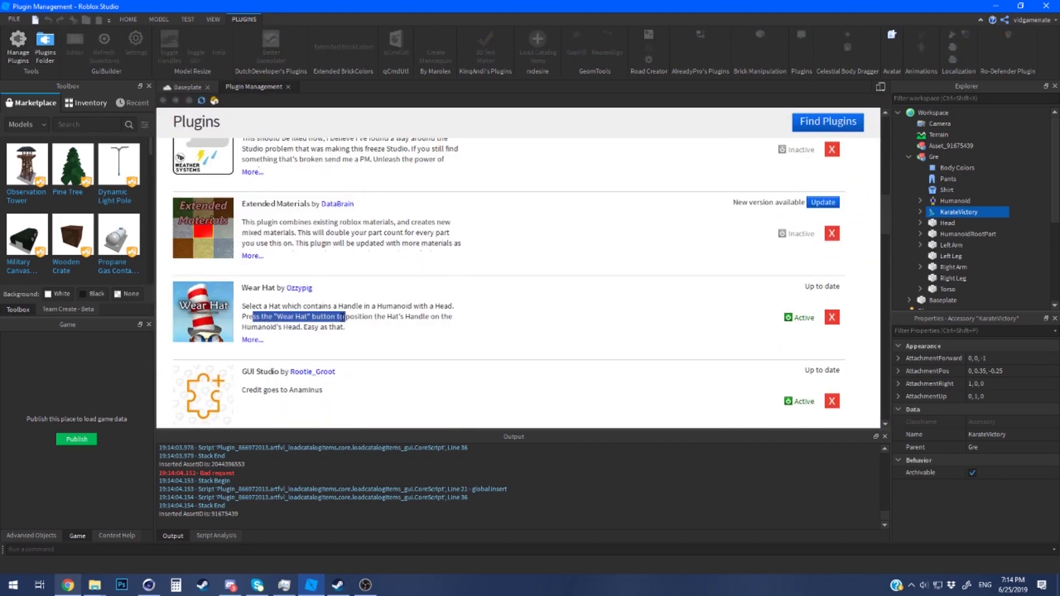
key(alt+Tab)
click(1001, 6)
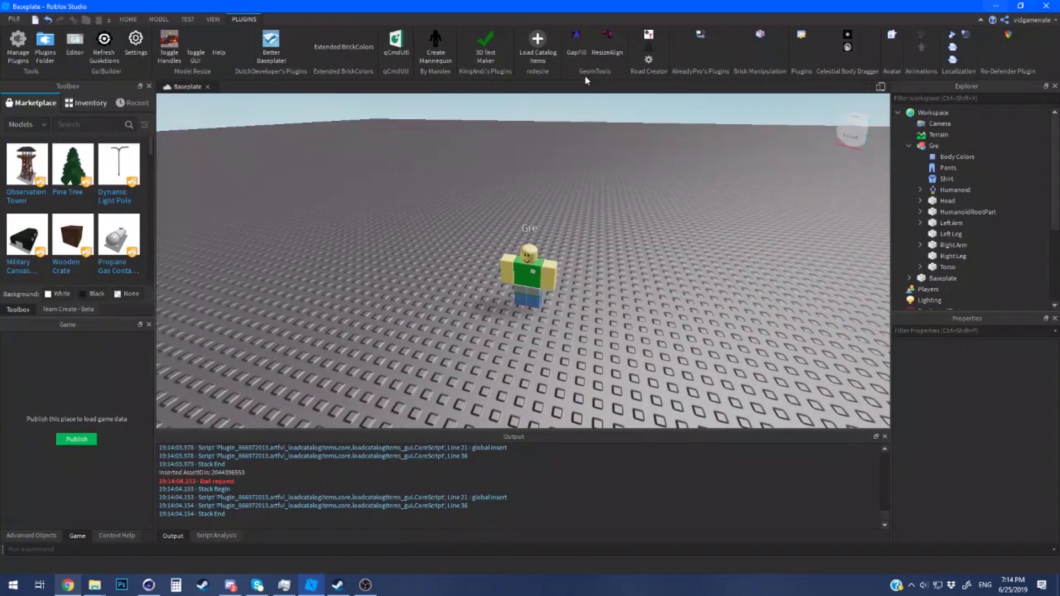
click(537, 45)
Insert catalog item 91675439 and move its KarateVictory accessory into the character in Explorer.
click(532, 278)
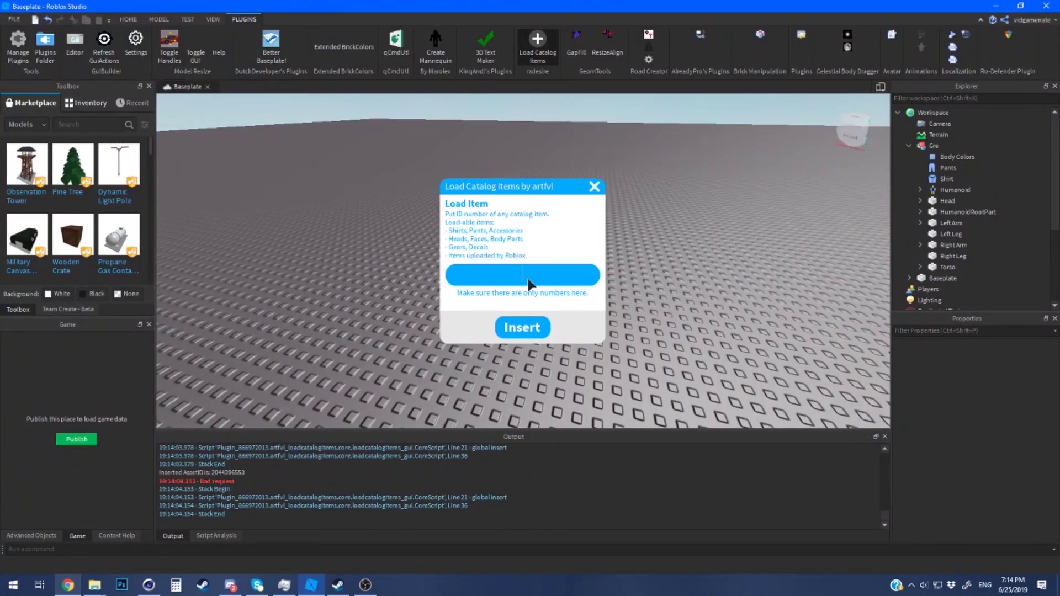
key(ctrl+v)
click(523, 329)
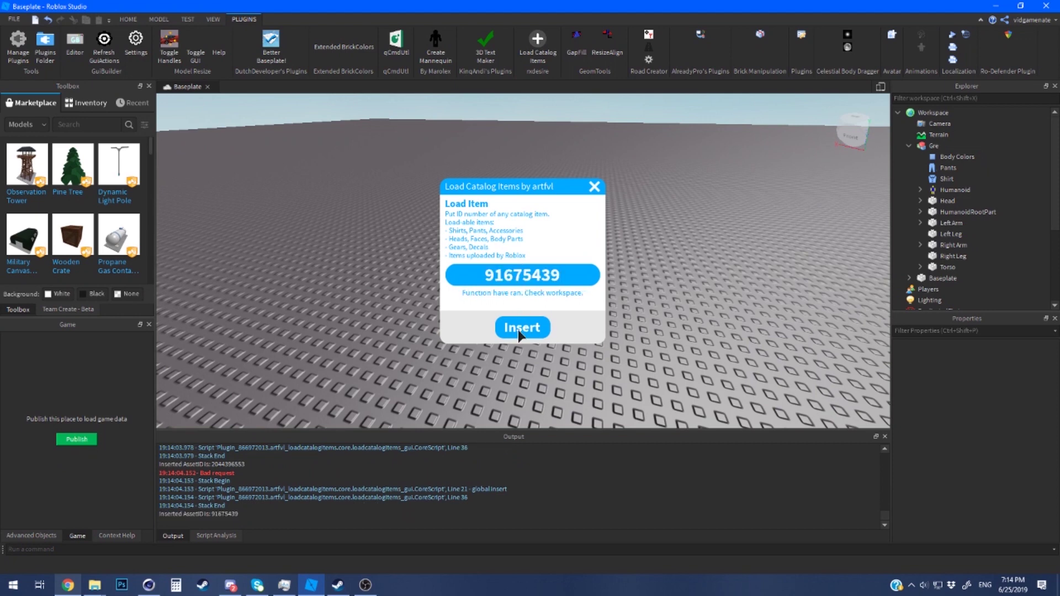
click(594, 186)
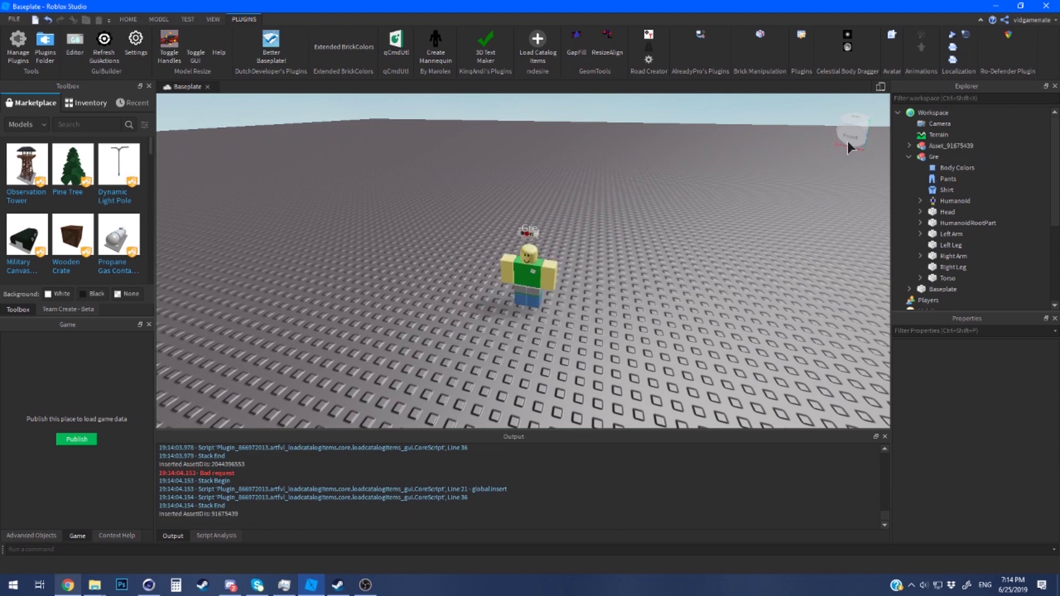
click(925, 144)
click(909, 145)
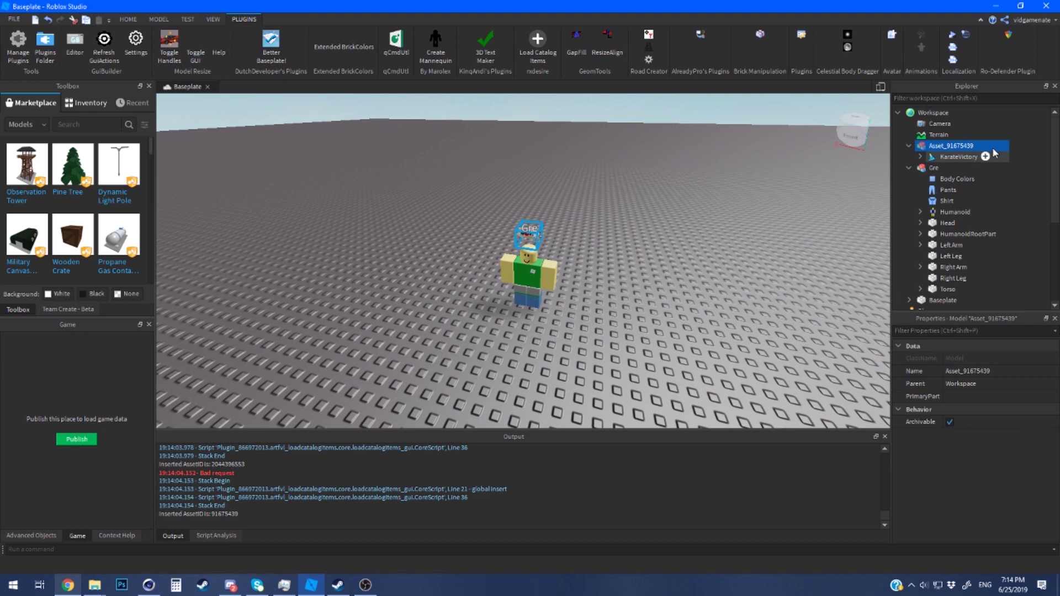
click(949, 158)
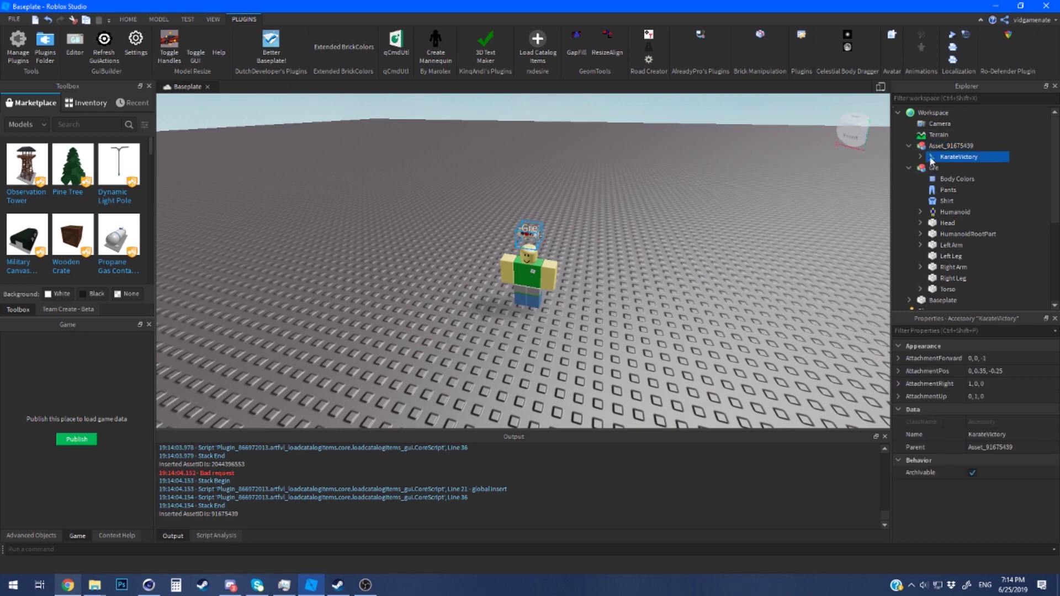
drag(930, 160, 945, 164)
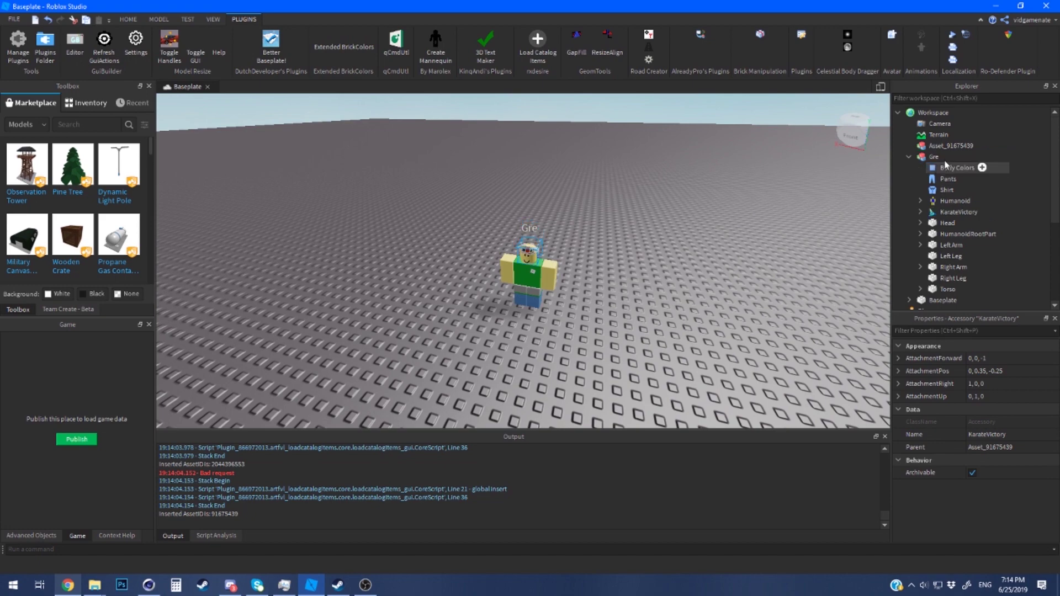
key(f)
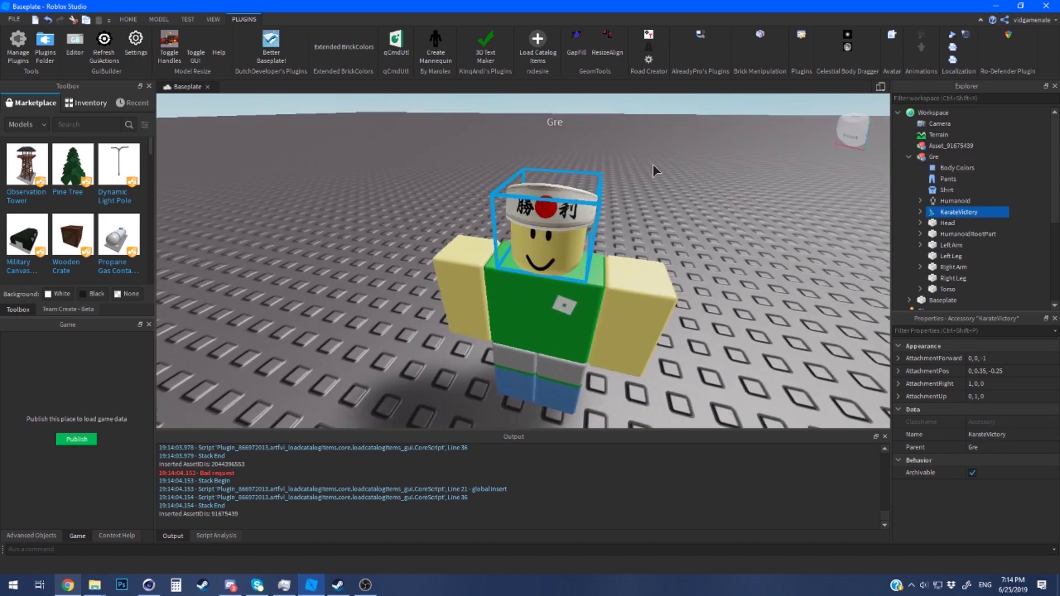
Read the full Wear Hat plugin description on the Manage Plugins page.
click(18, 47)
scroll(366, 332, down, 7)
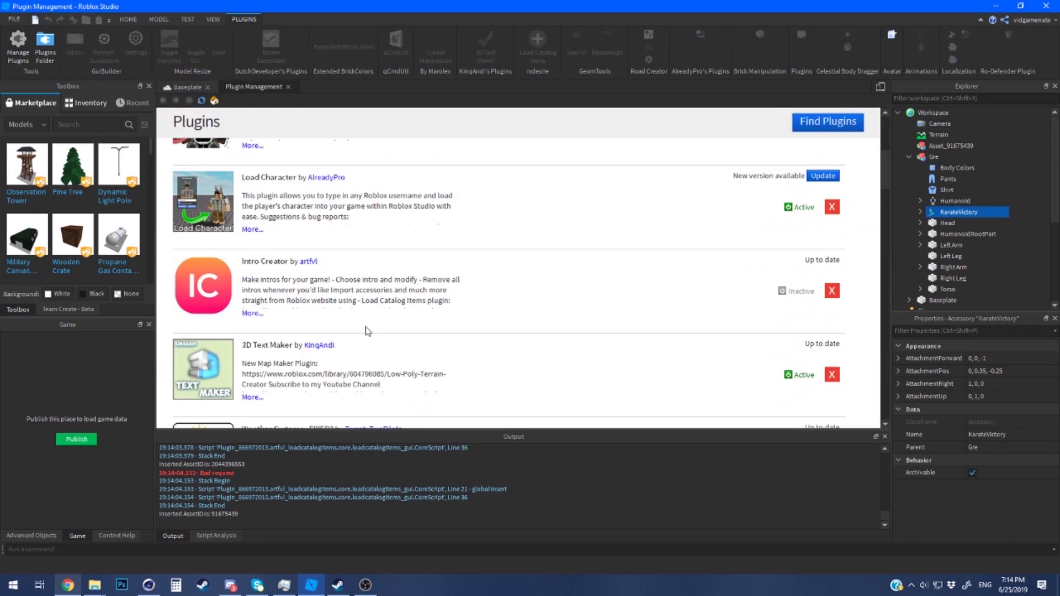
scroll(364, 331, down, 2)
drag(253, 316, 358, 329)
click(252, 340)
click(249, 305)
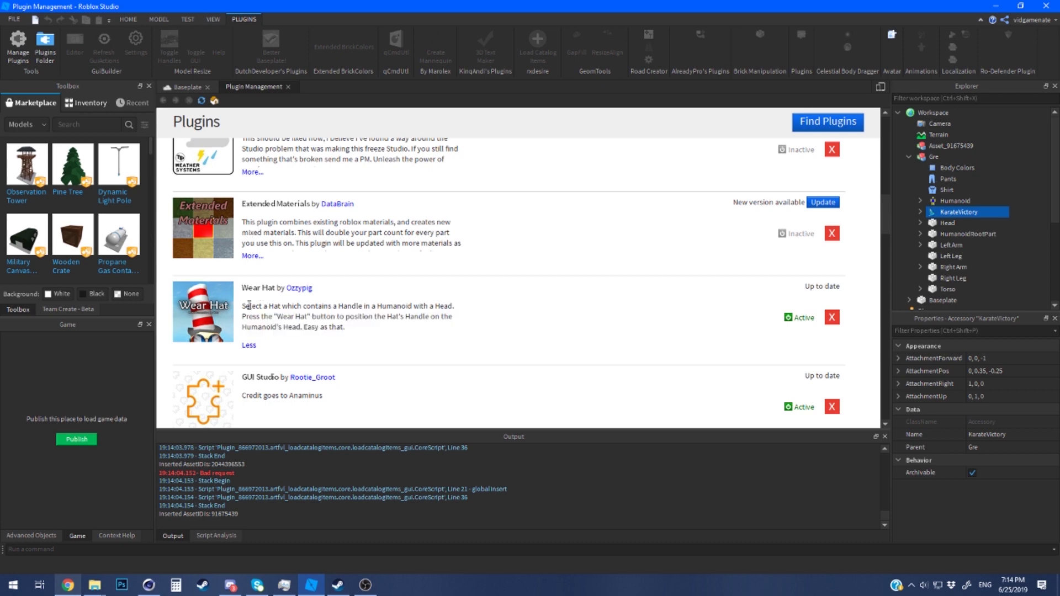
drag(243, 306, 381, 331)
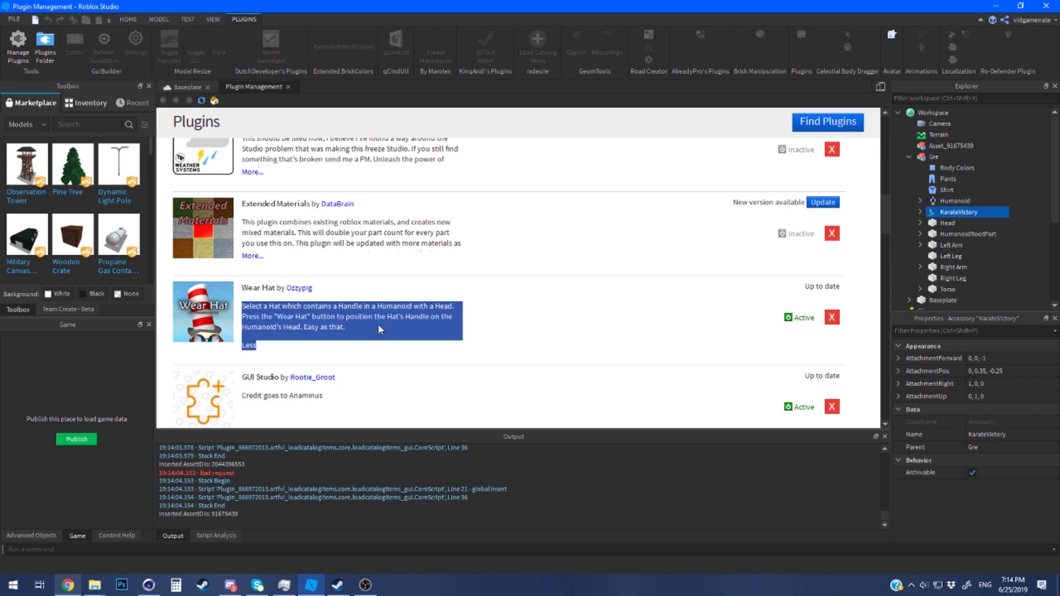
click(276, 199)
click(288, 87)
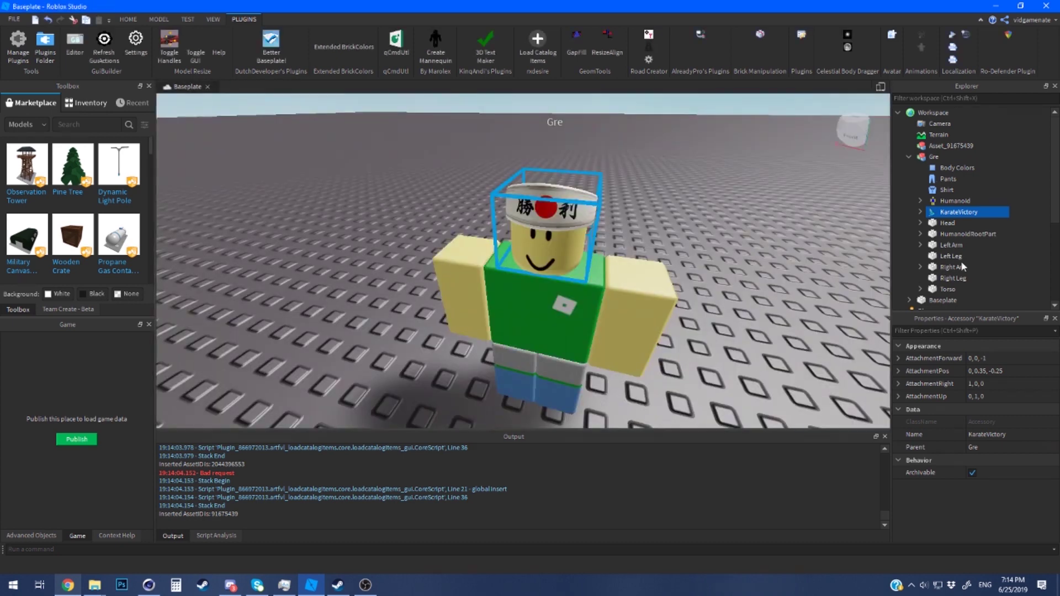
Delete the KarateVictory hat and then the character from the workspace.
key(Delete)
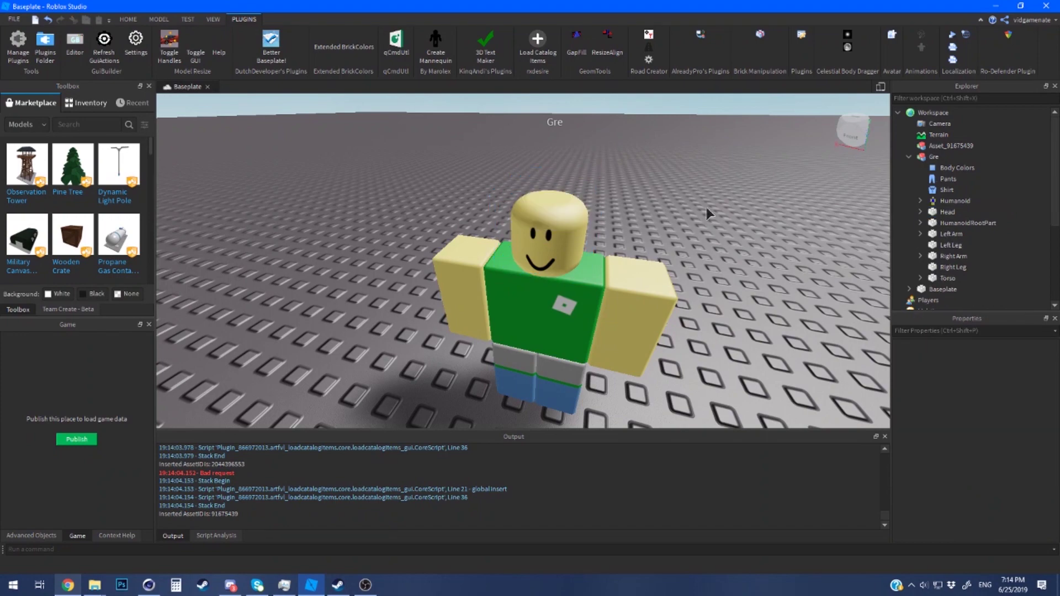
scroll(707, 207, down, 10)
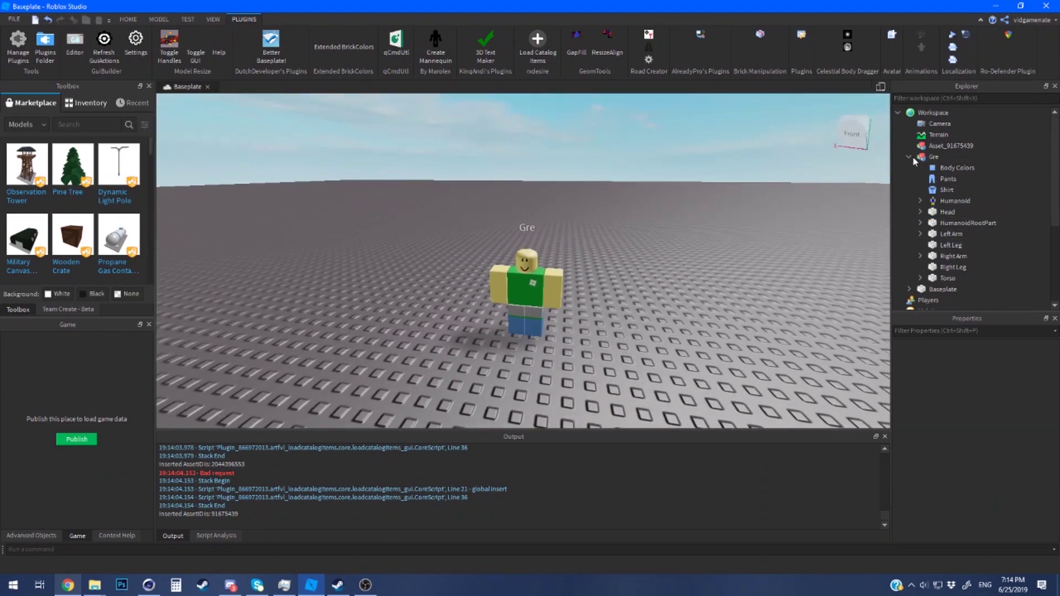
click(931, 157)
key(Delete)
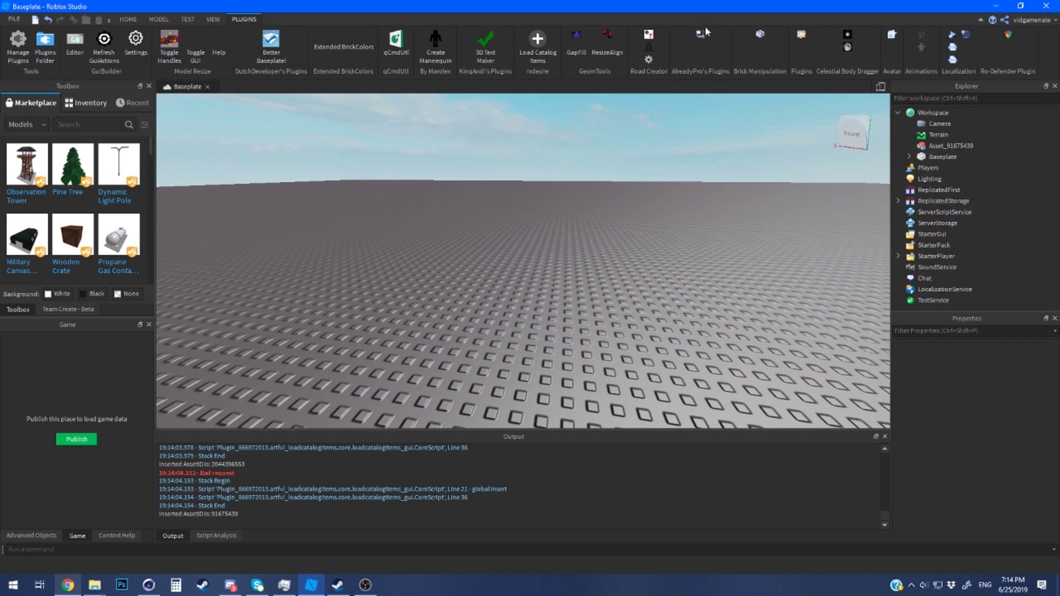
click(701, 34)
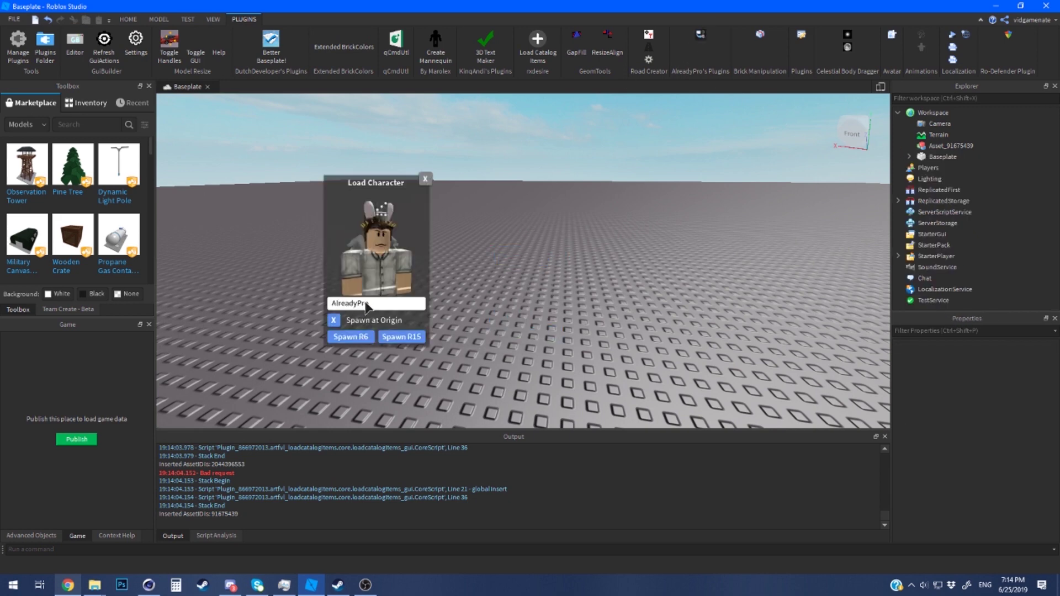
Replace the username with the user's own and spawn that avatar as an R6 character.
key(BackSpace)
key(BackSpace)
key(BackSpace)
key(BackSpace)
key(BackSpace)
key(BackSpace)
key(BackSpace)
key(BackSpace)
key(BackSpace)
key(BackSpace)
text(vidgamenate)
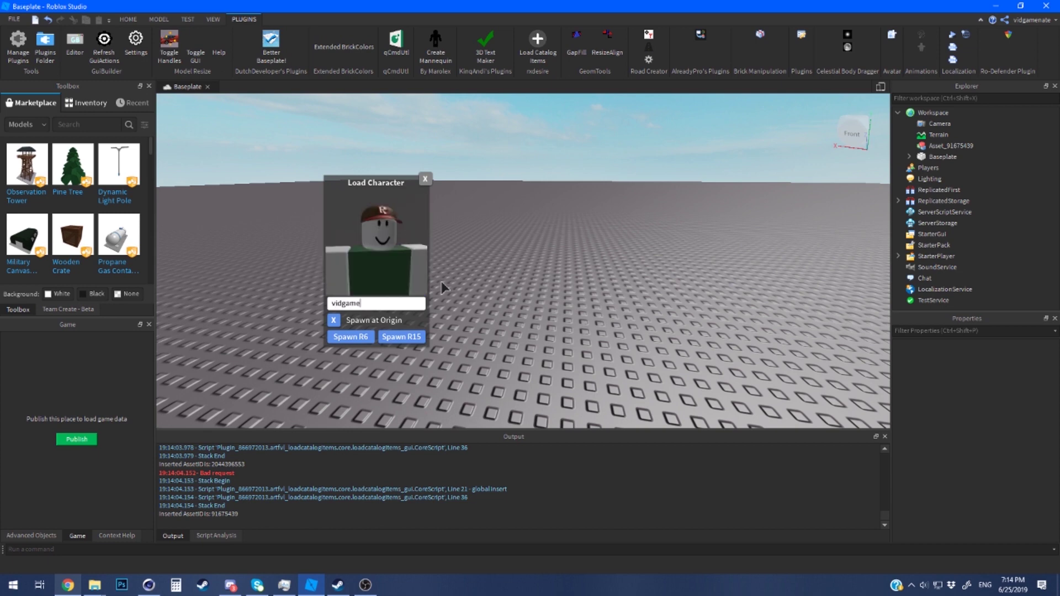
click(349, 338)
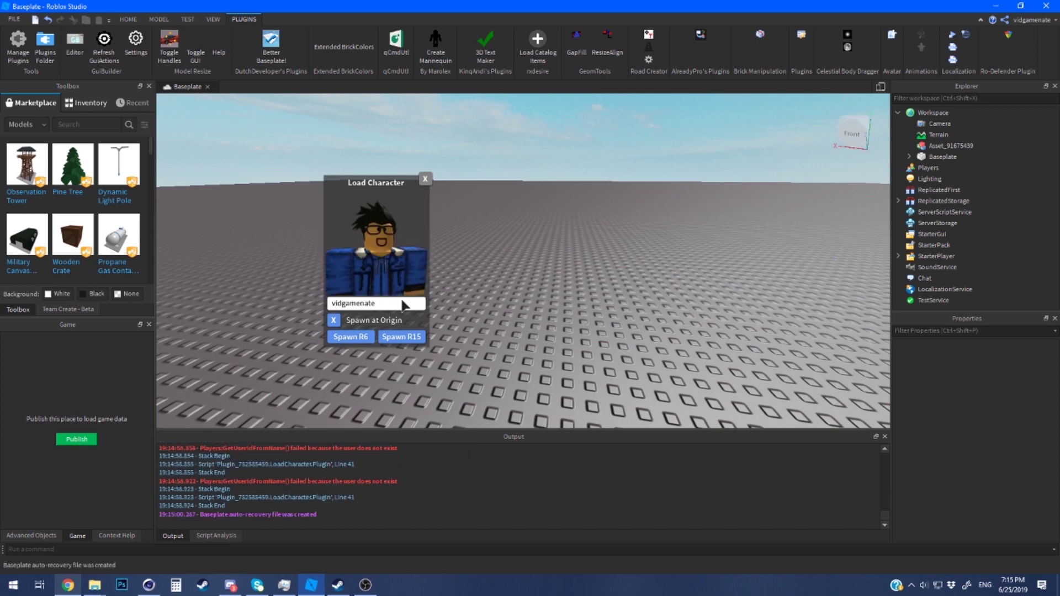
click(424, 176)
scroll(557, 228, up, 5)
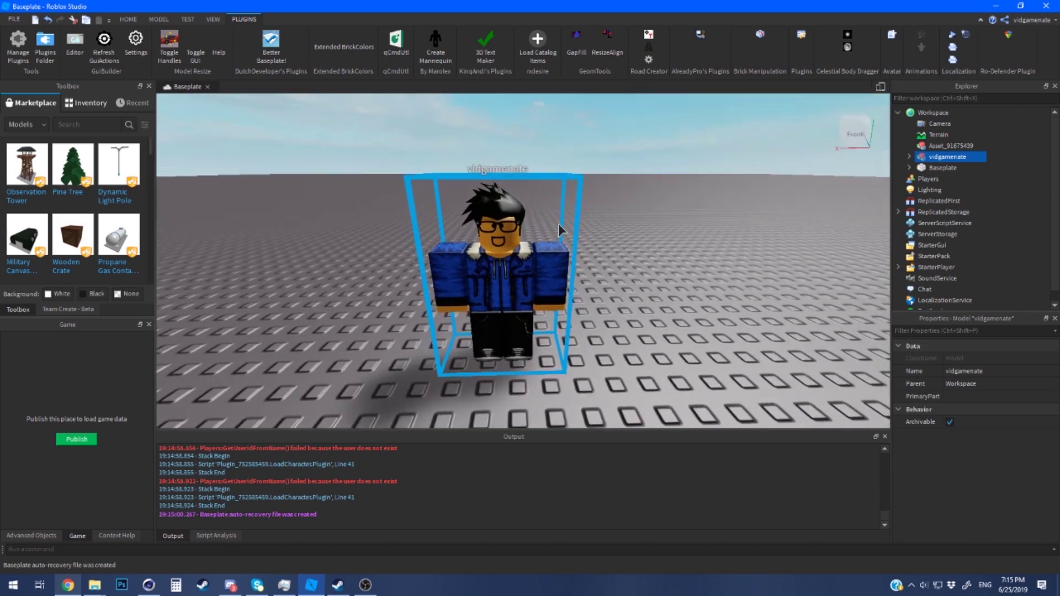
click(909, 156)
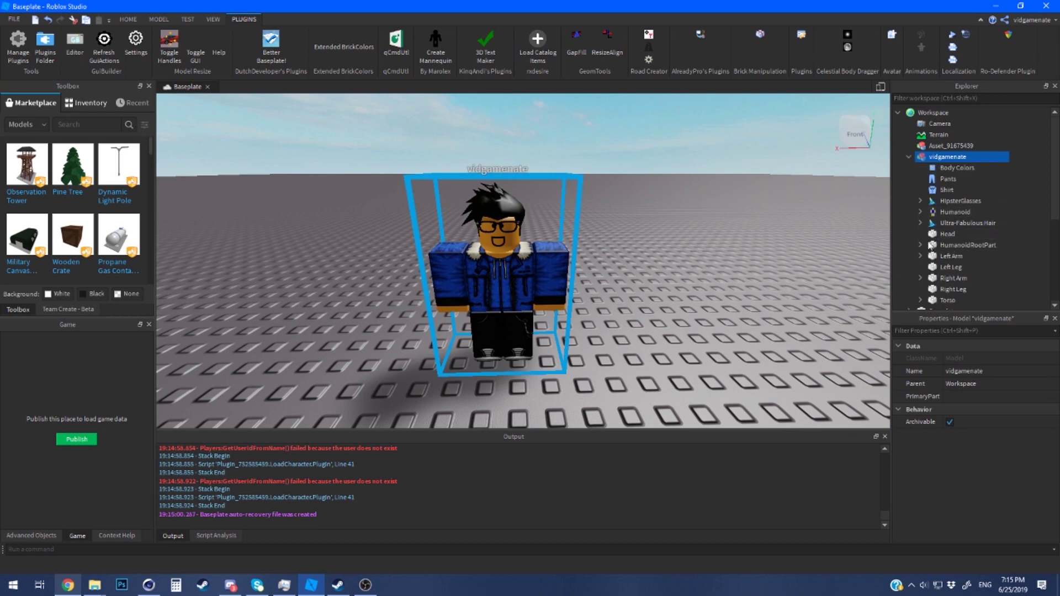
click(920, 234)
scroll(952, 270, down, 2)
click(957, 256)
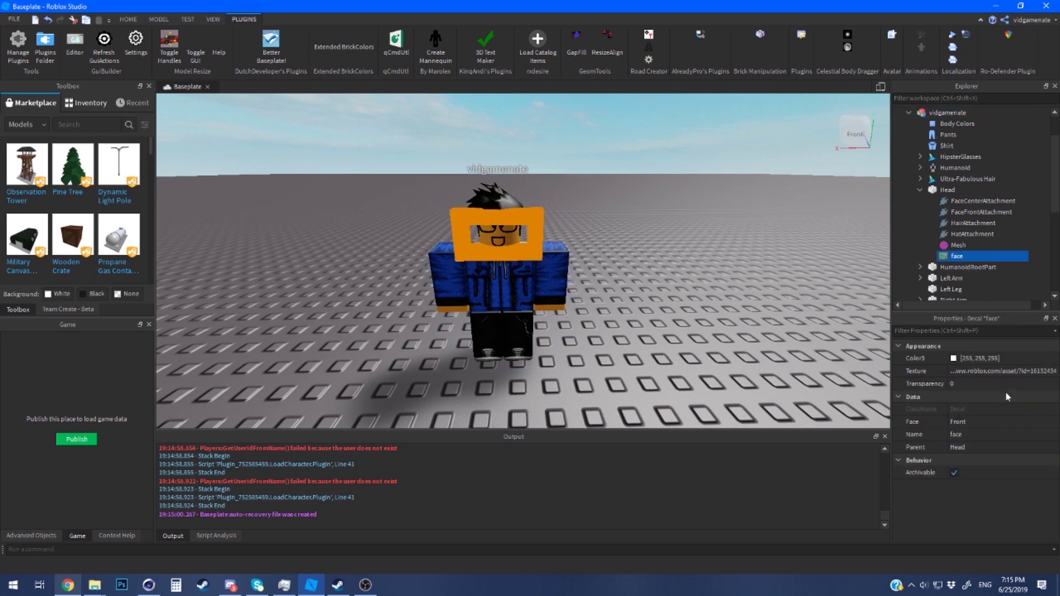
click(974, 371)
key(BackSpace)
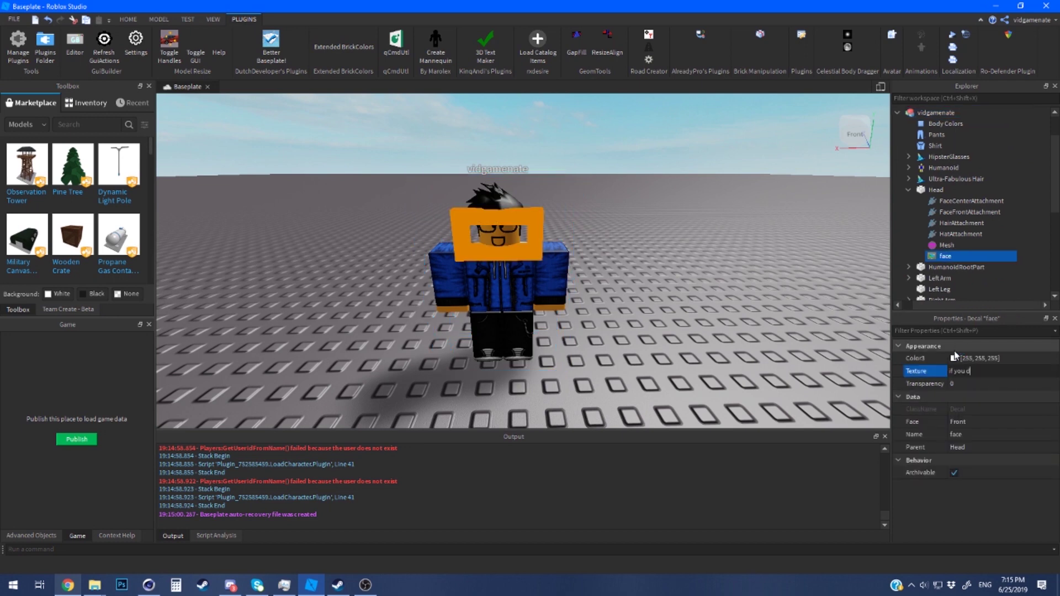
text(if you dont want the face delete!)
key(Return)
click(614, 305)
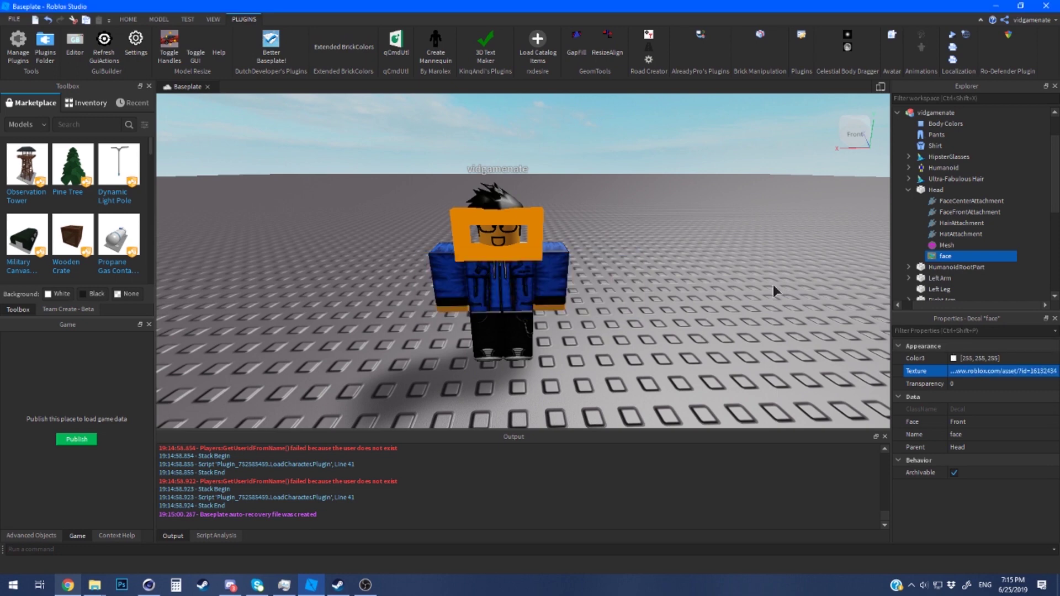
click(933, 113)
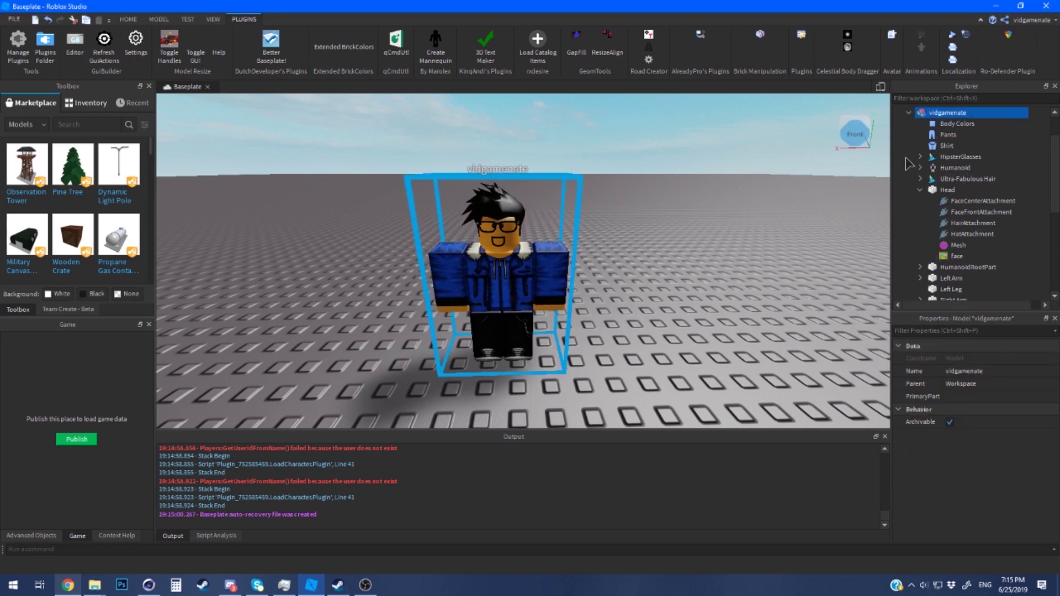
key(Left)
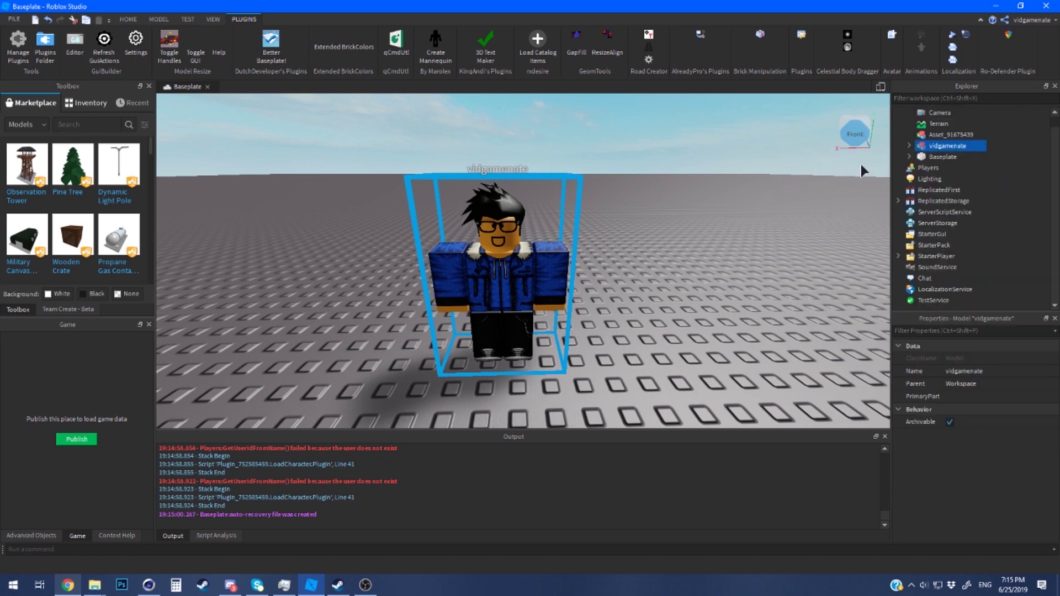
Export the avatar as OBJ 'Fighting Gear' into art > Tools and Templates > ROBLOX OBJs > the avatar's folder.
right_click(919, 146)
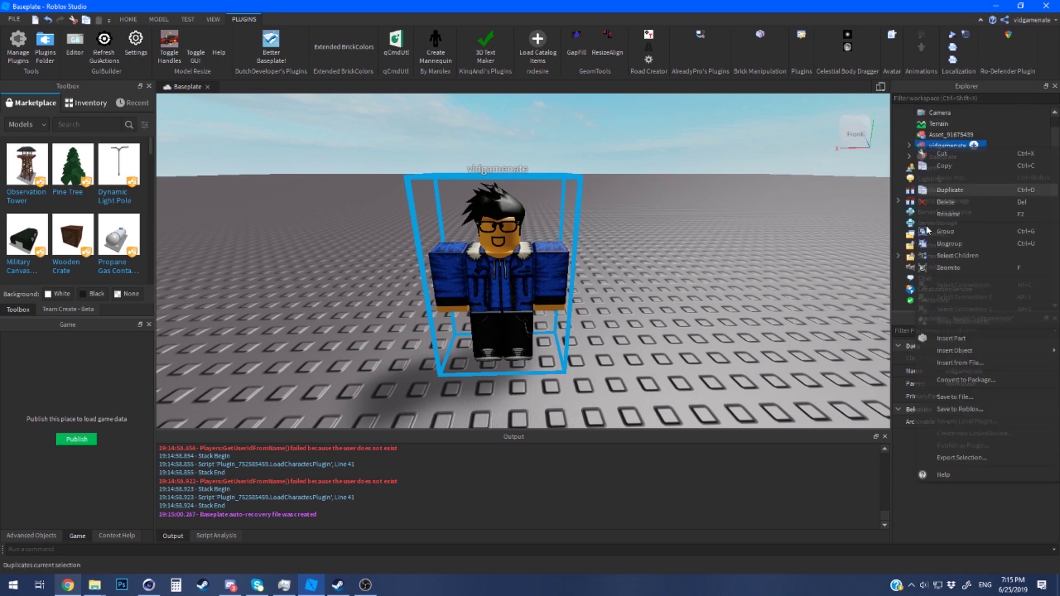
click(961, 464)
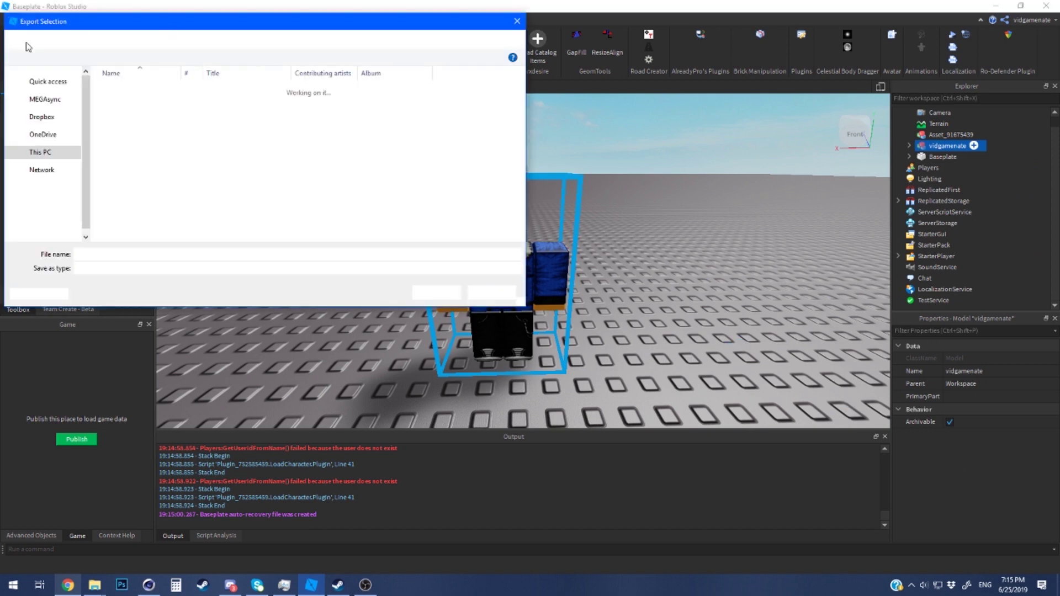
scroll(63, 144, down, 3)
scroll(64, 145, up, 5)
click(63, 147)
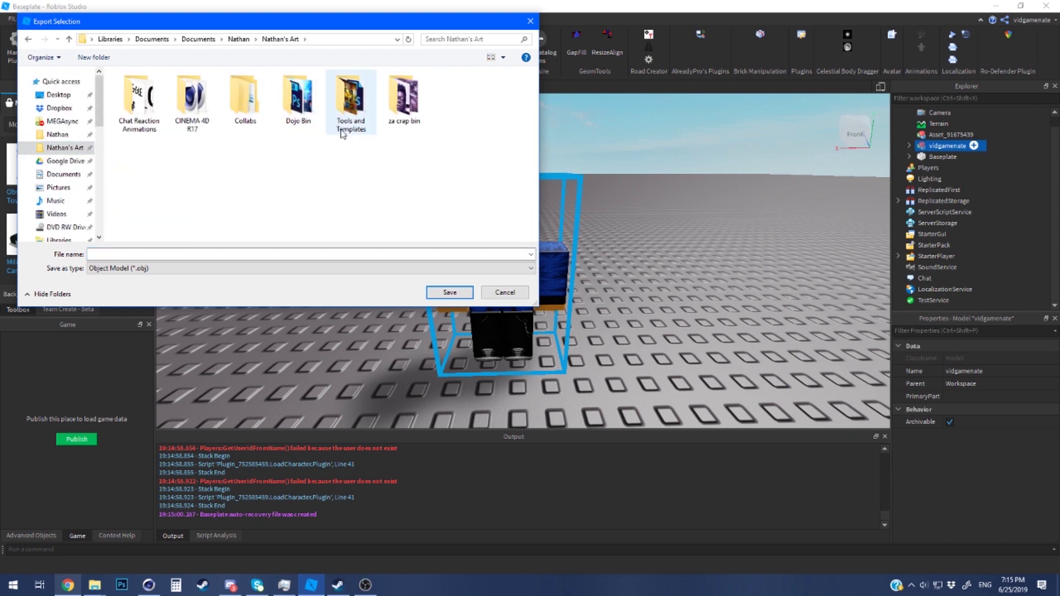
double_click(355, 111)
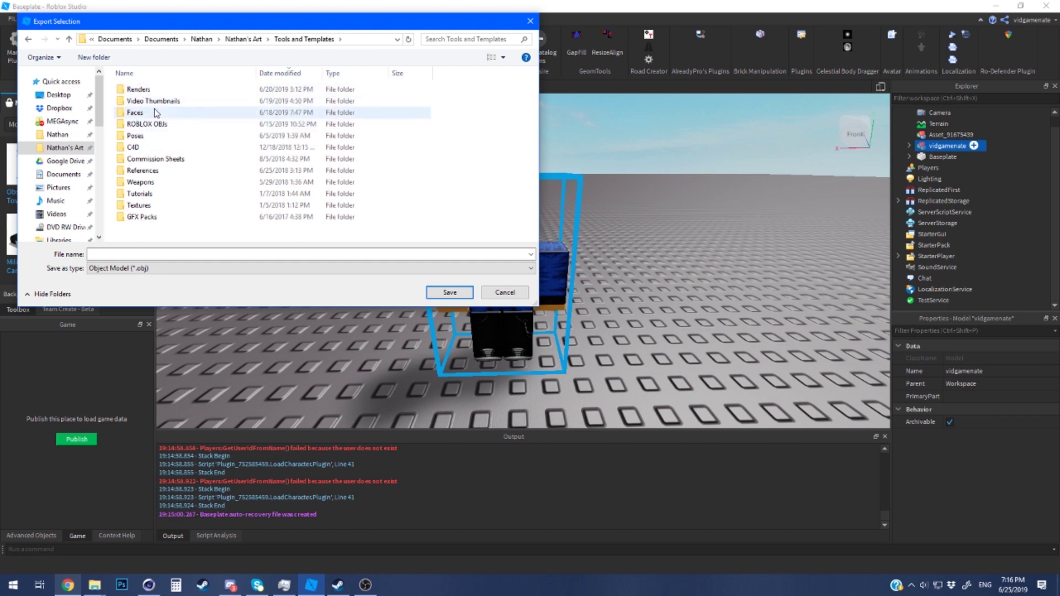
click(142, 125)
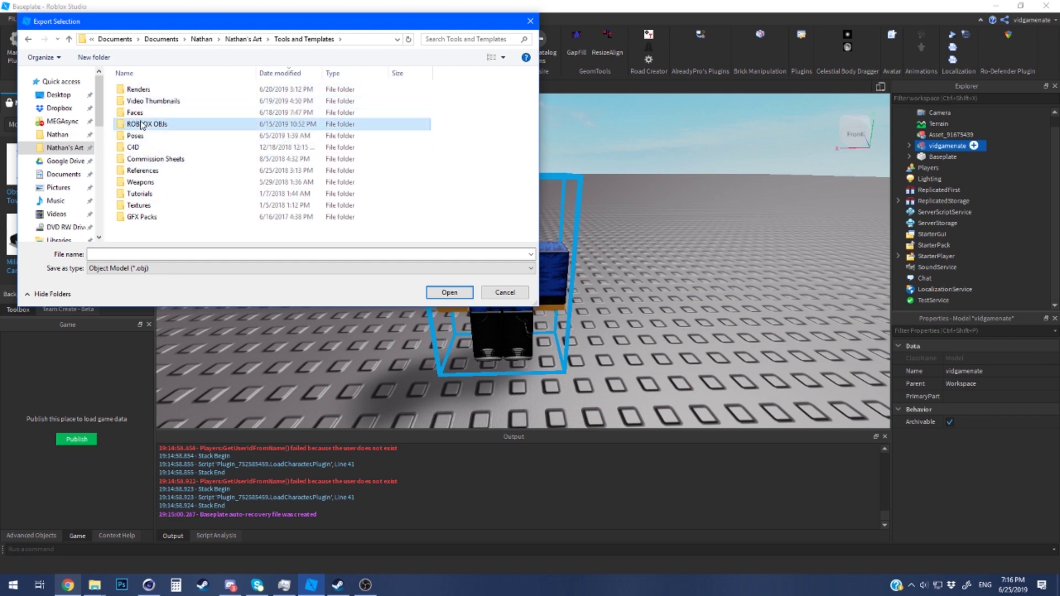
double_click(142, 125)
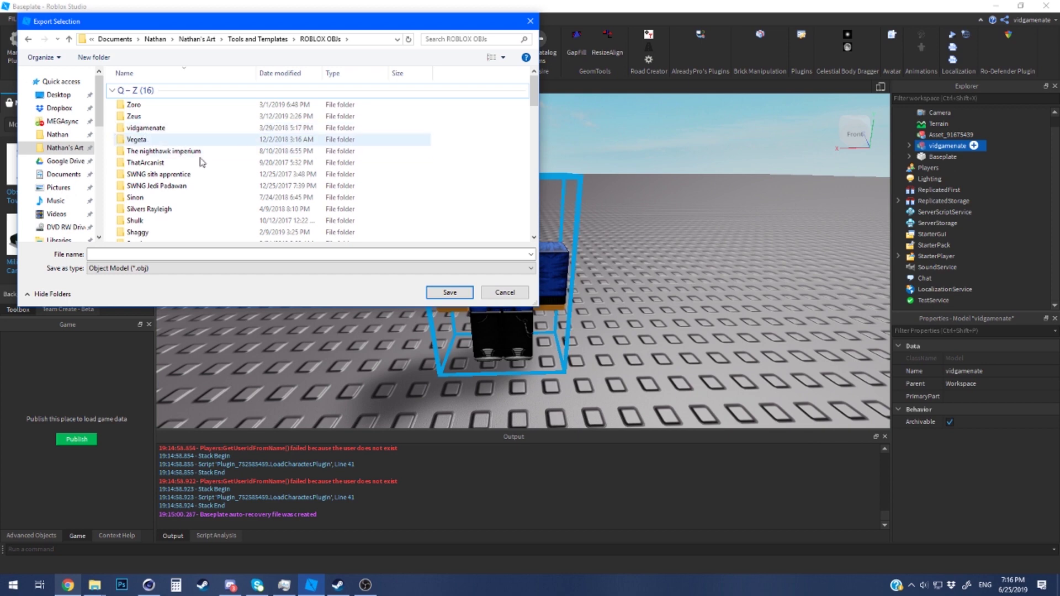
click(133, 128)
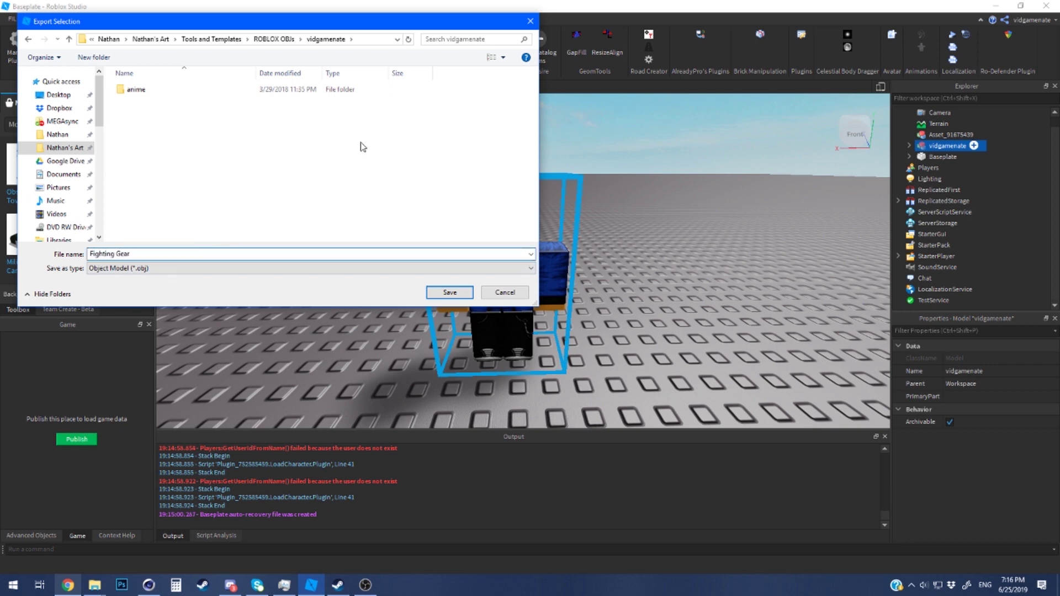
click(445, 294)
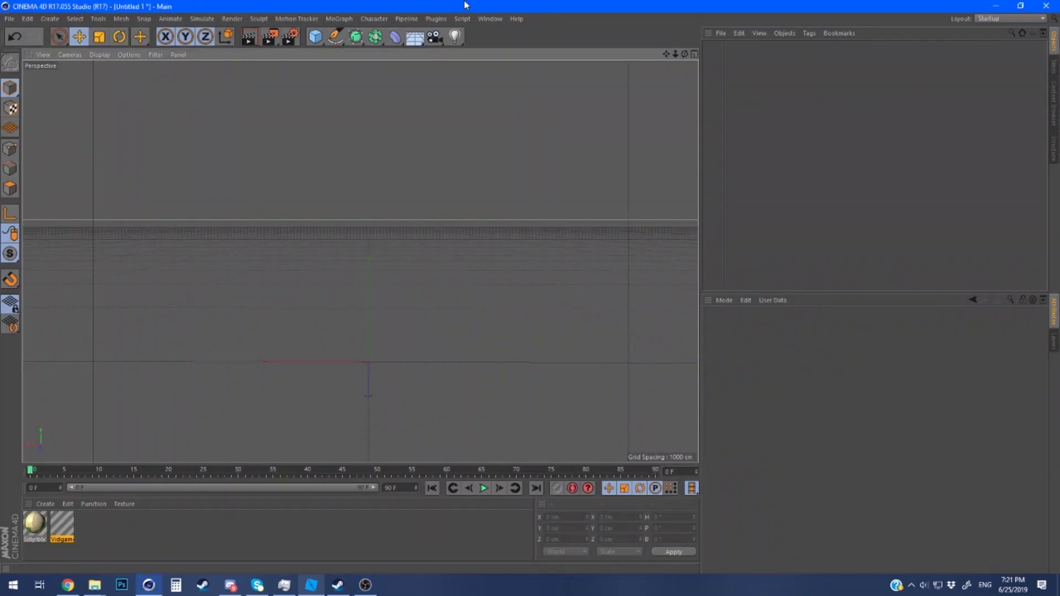
Merge Fighting Gear.obj into the Cinema 4D scene using the 3ds Max OBJ import preset.
click(12, 20)
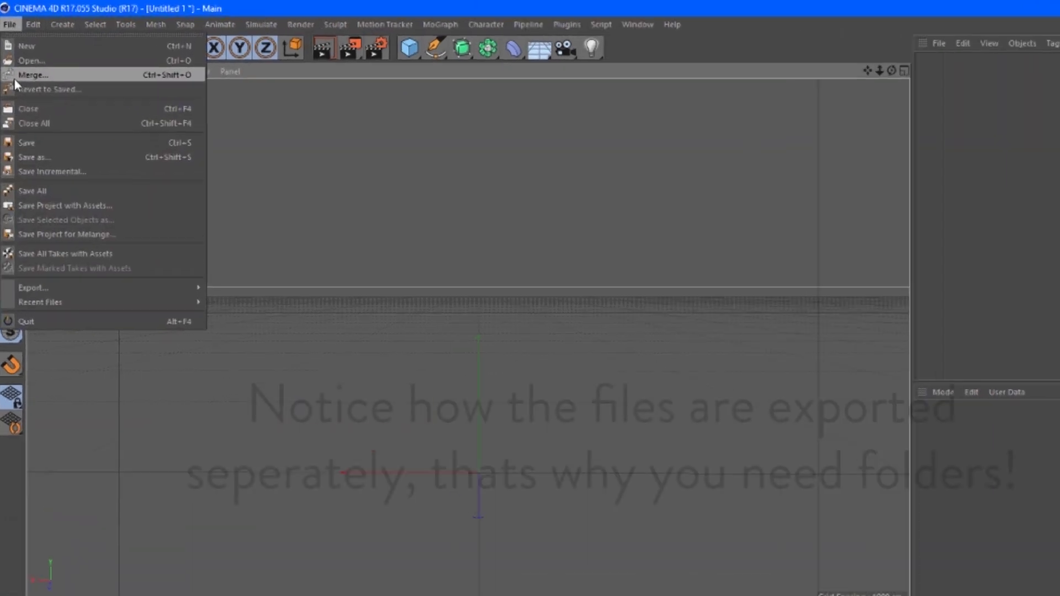
click(16, 77)
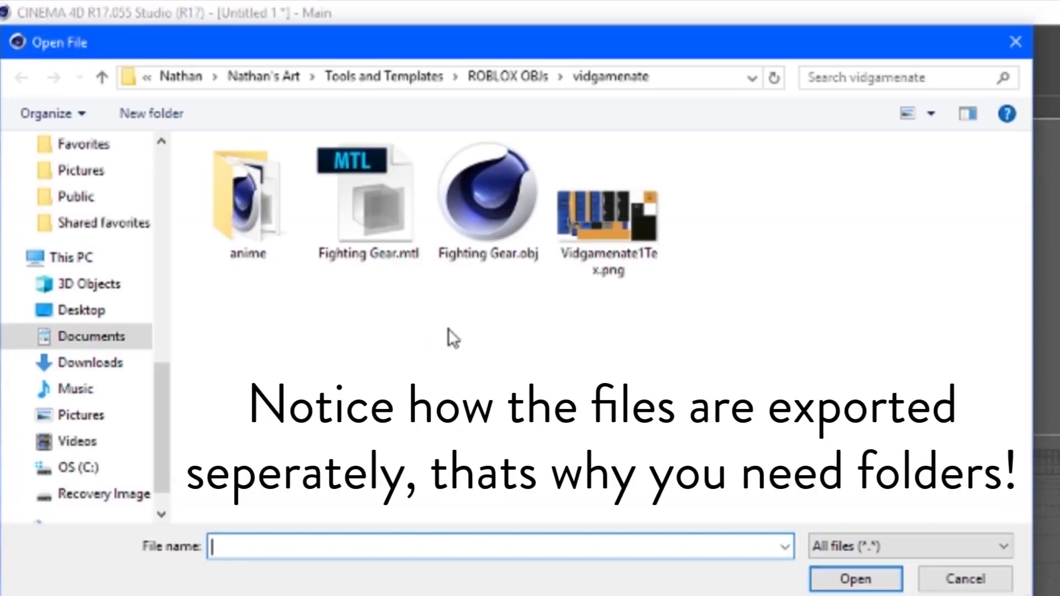
click(482, 256)
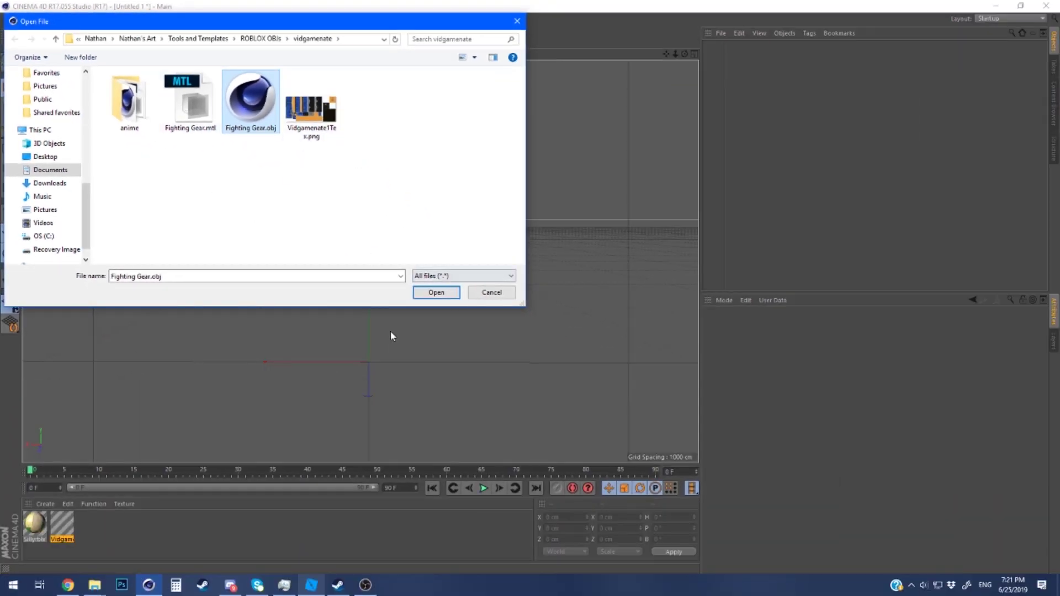
click(436, 296)
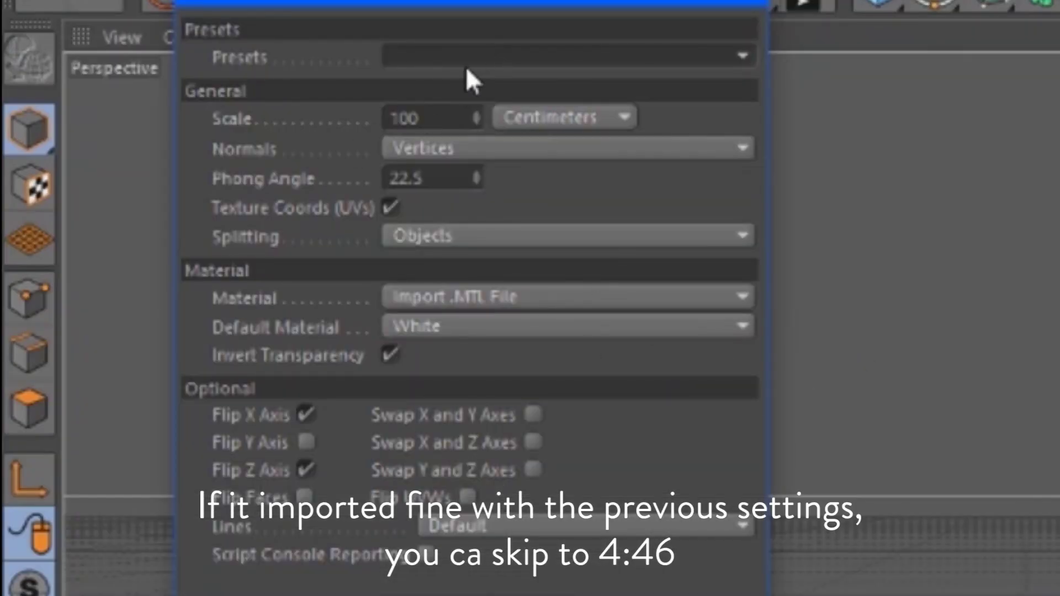
click(414, 61)
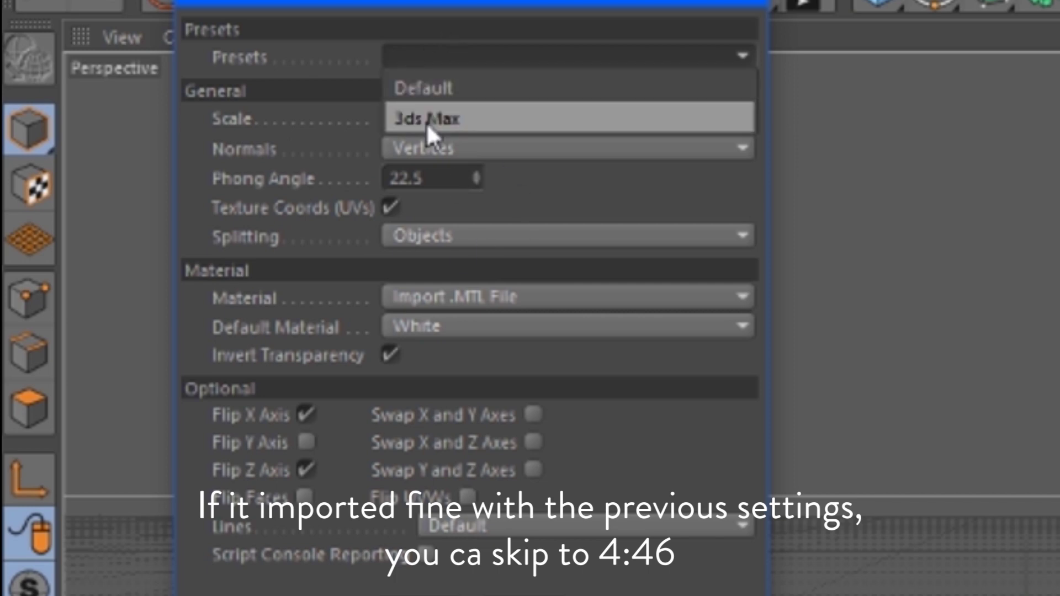
click(426, 120)
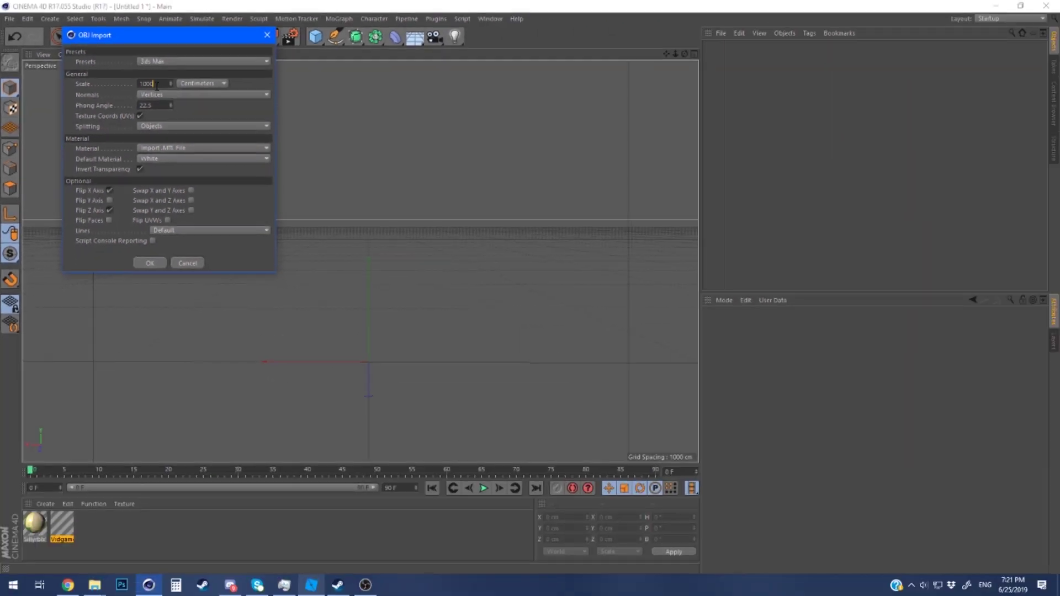
click(150, 263)
Load the Doggo preset from the Content Browser and select the Fighting Gear.obj group.
click(1050, 110)
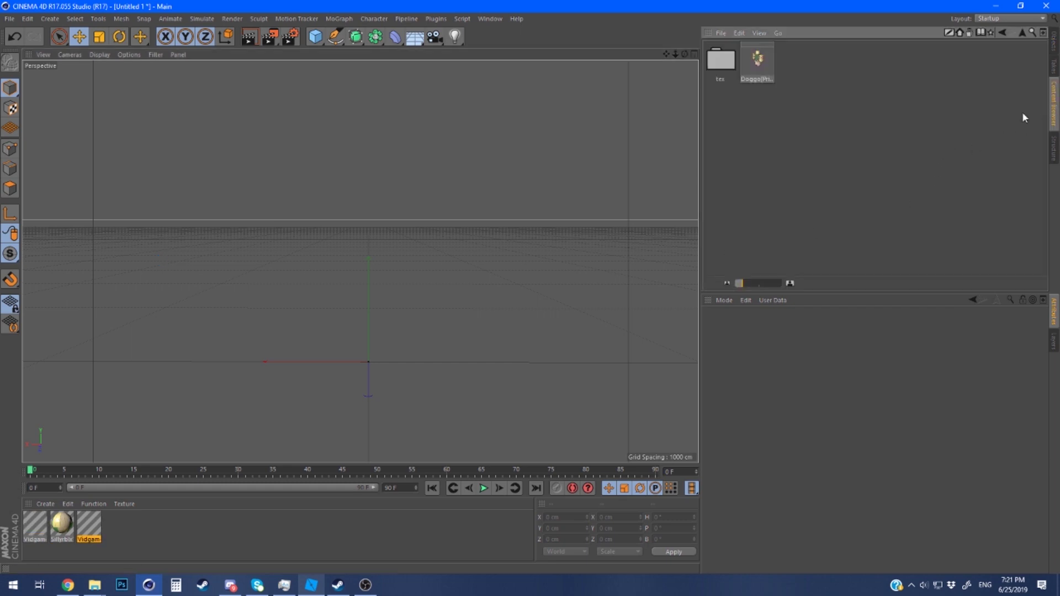
double_click(757, 61)
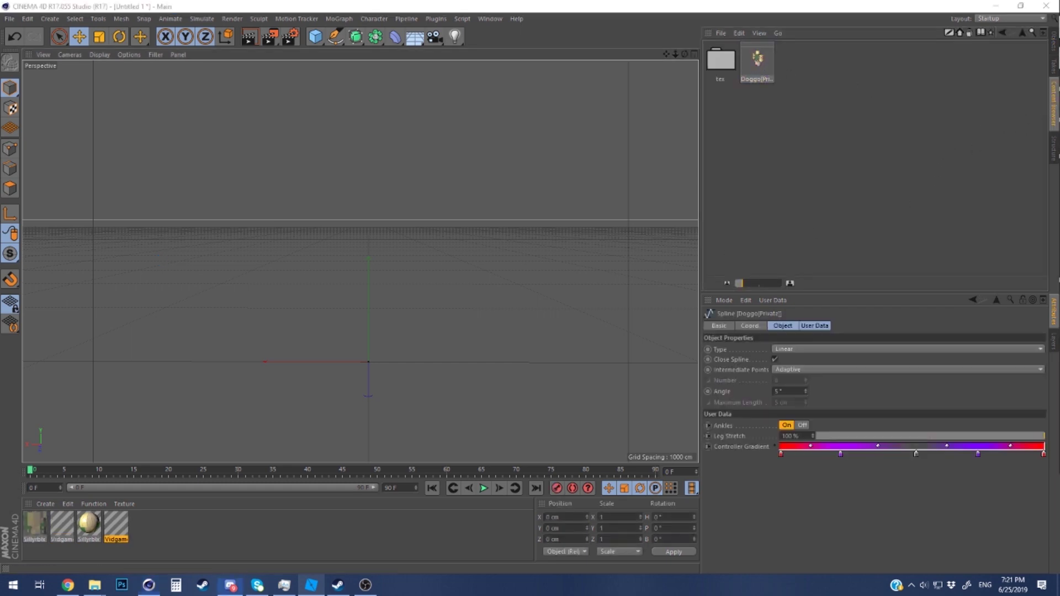
click(595, 5)
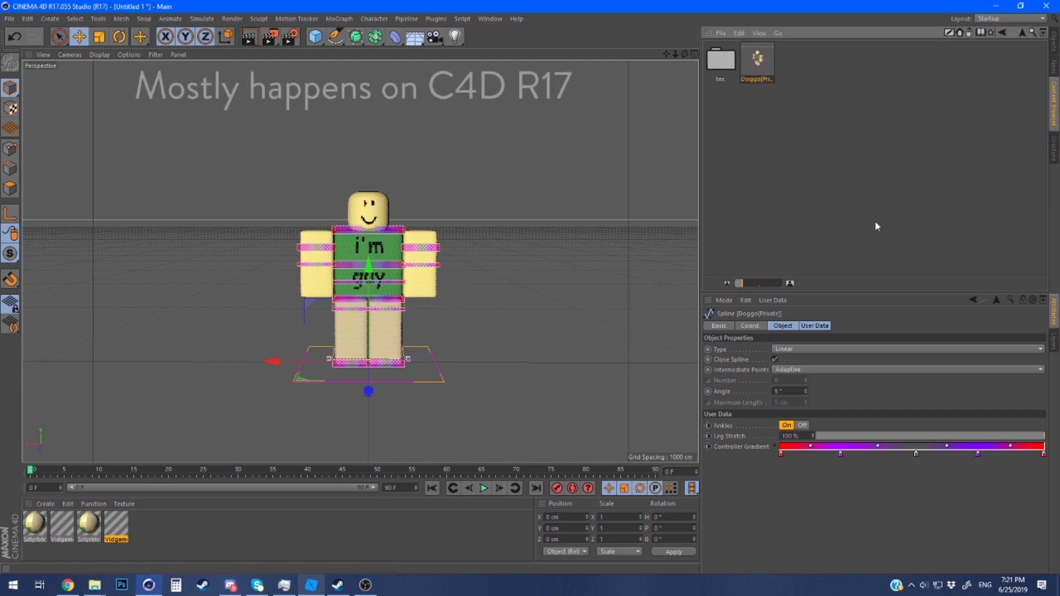
click(1053, 44)
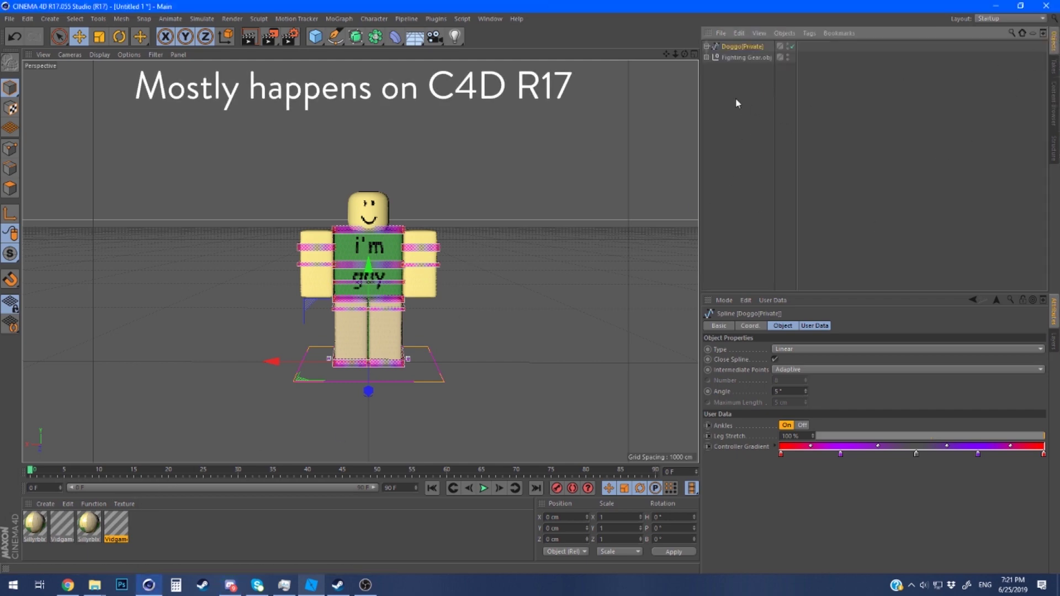
click(732, 57)
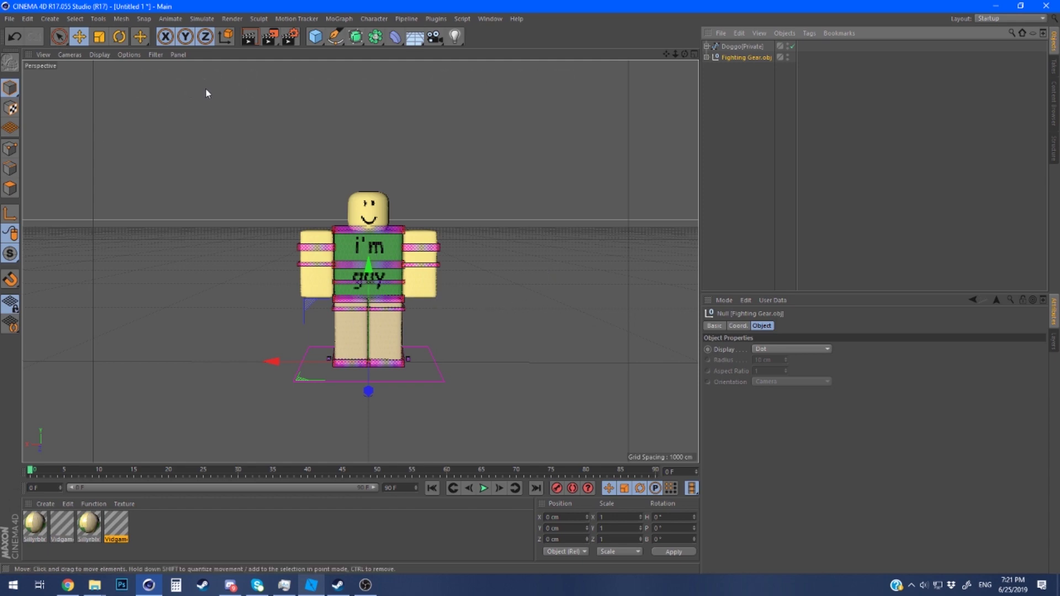
Scale the Fighting Gear model by 100, applied twice, so it overlaps the Doggo rig.
alt+drag(453, 365, 385, 351)
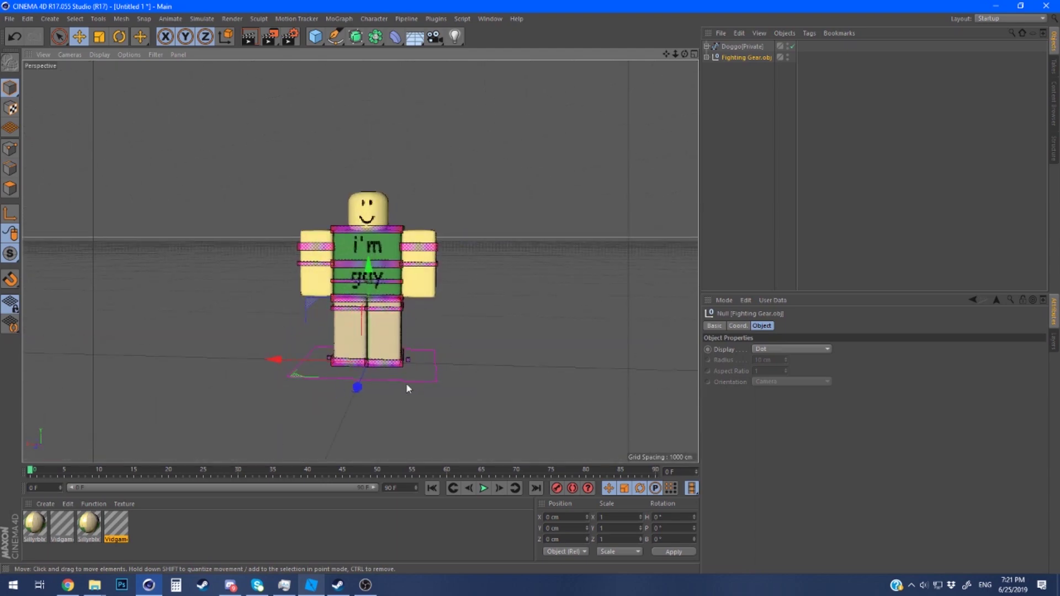
click(624, 518)
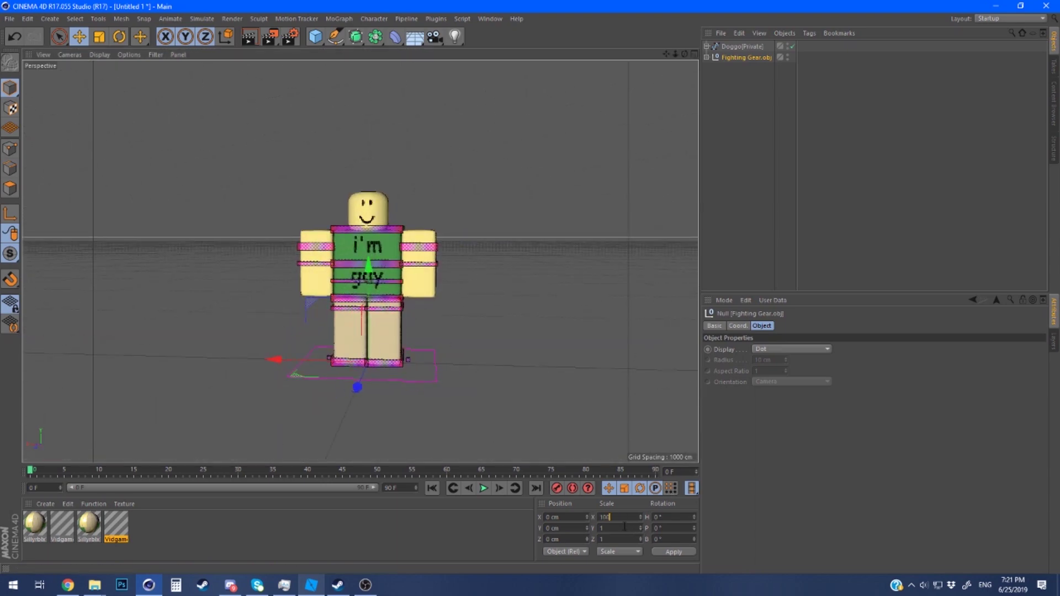
click(685, 553)
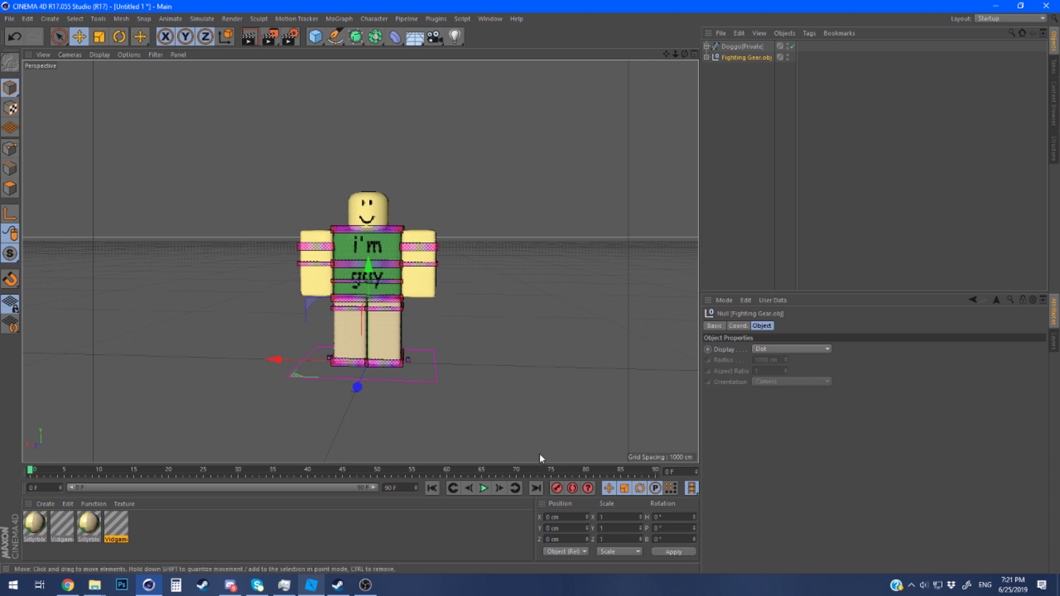
click(611, 528)
text(100)
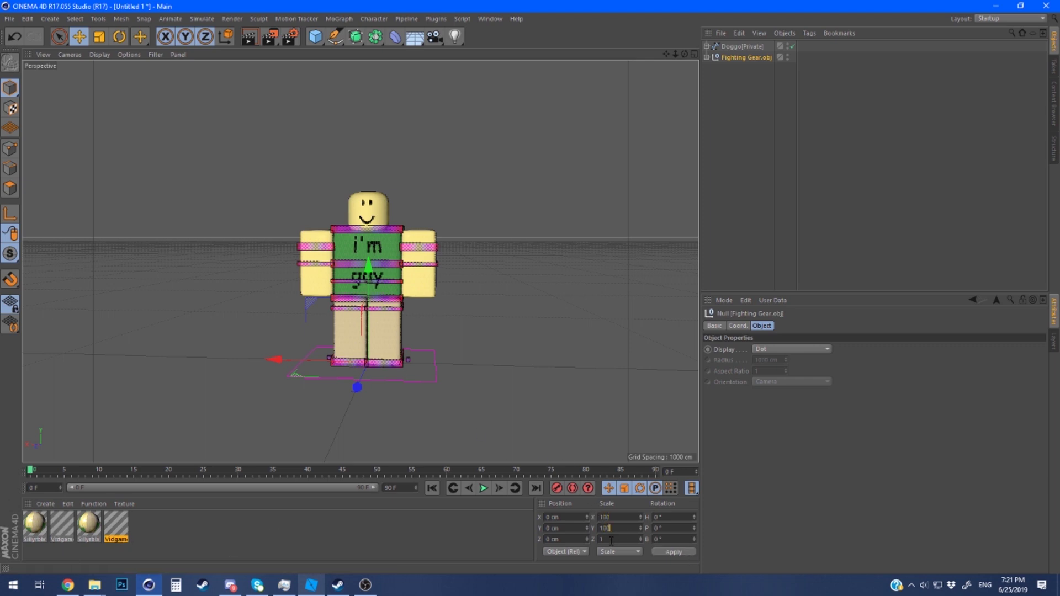
text(100)
click(673, 554)
alt+drag(492, 371, 516, 364)
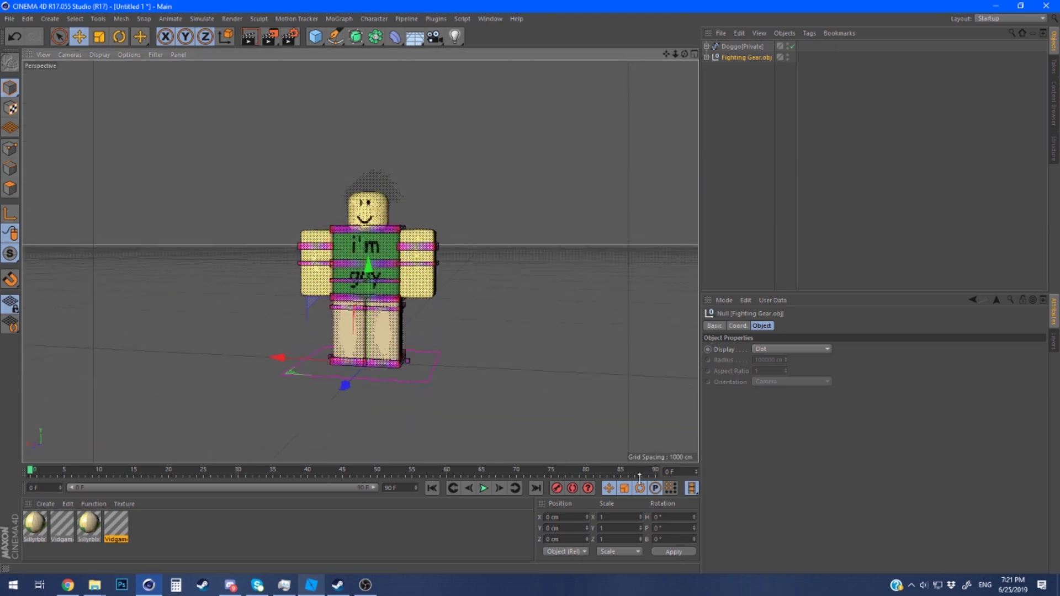
click(601, 518)
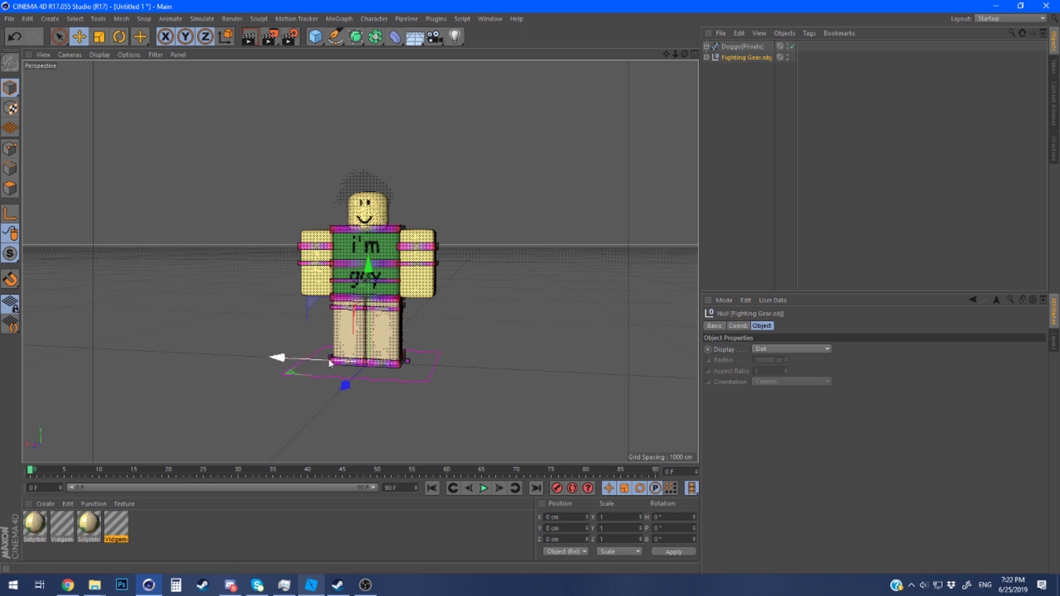
drag(330, 363, 216, 355)
key(ctrl+z)
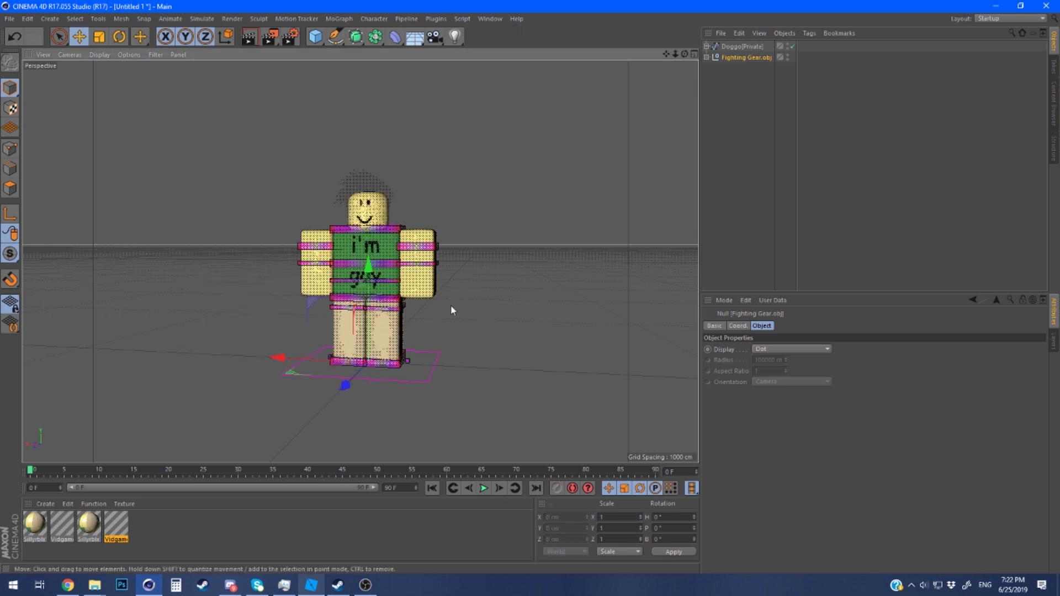
click(122, 527)
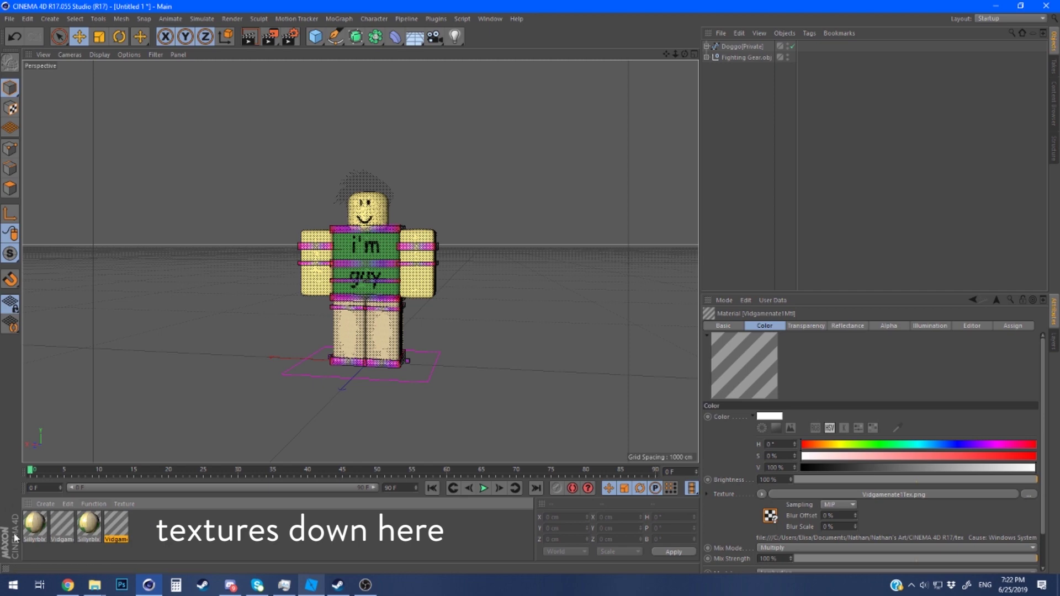
Disable transparency and alpha on the character material and reload Vidgamenate1Tex.png as its colour texture.
double_click(119, 526)
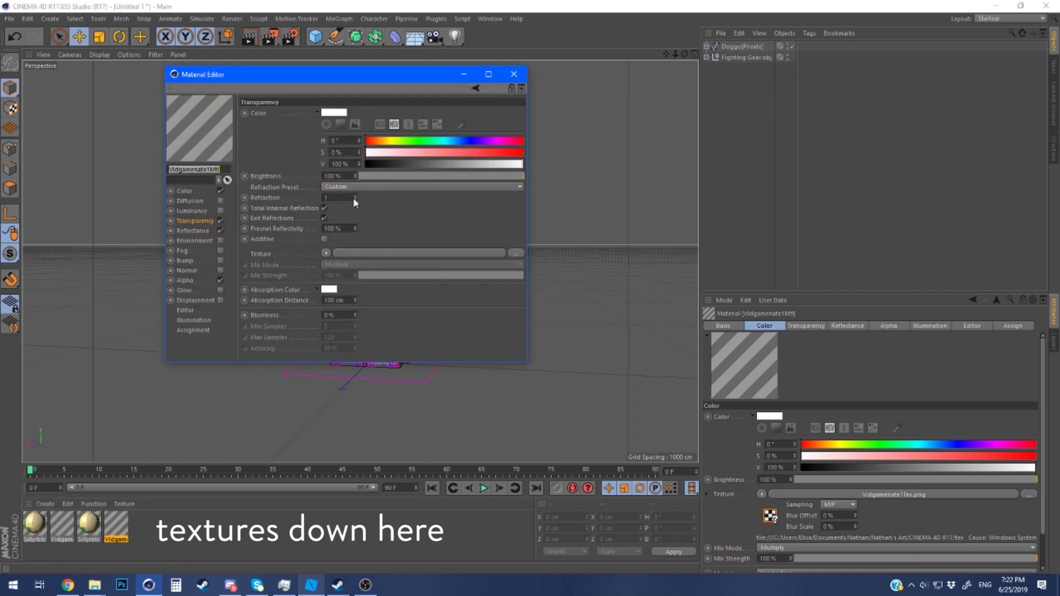
click(220, 220)
drag(290, 77, 598, 113)
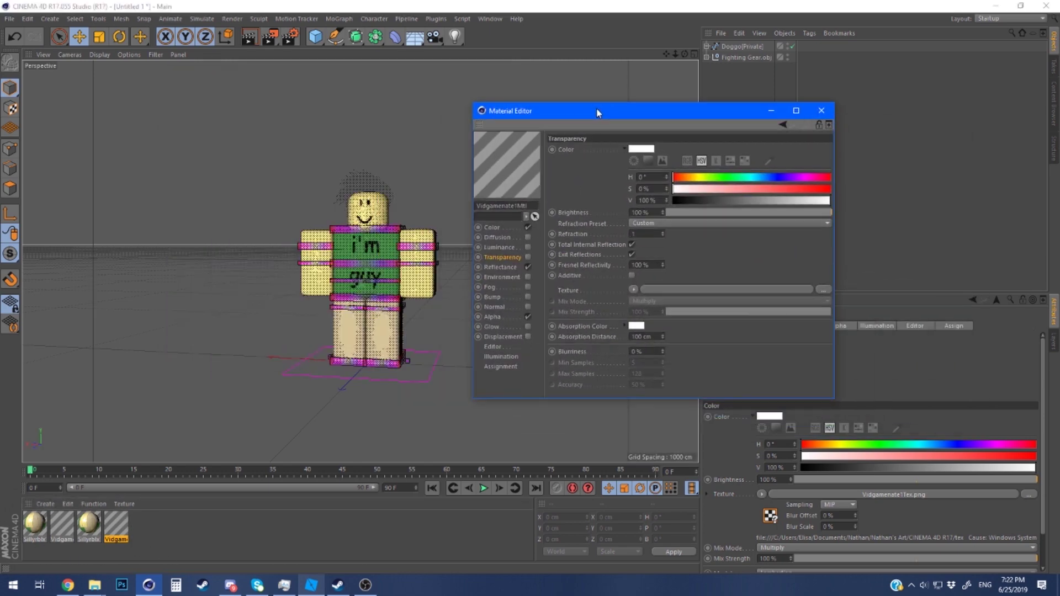
click(528, 317)
click(495, 228)
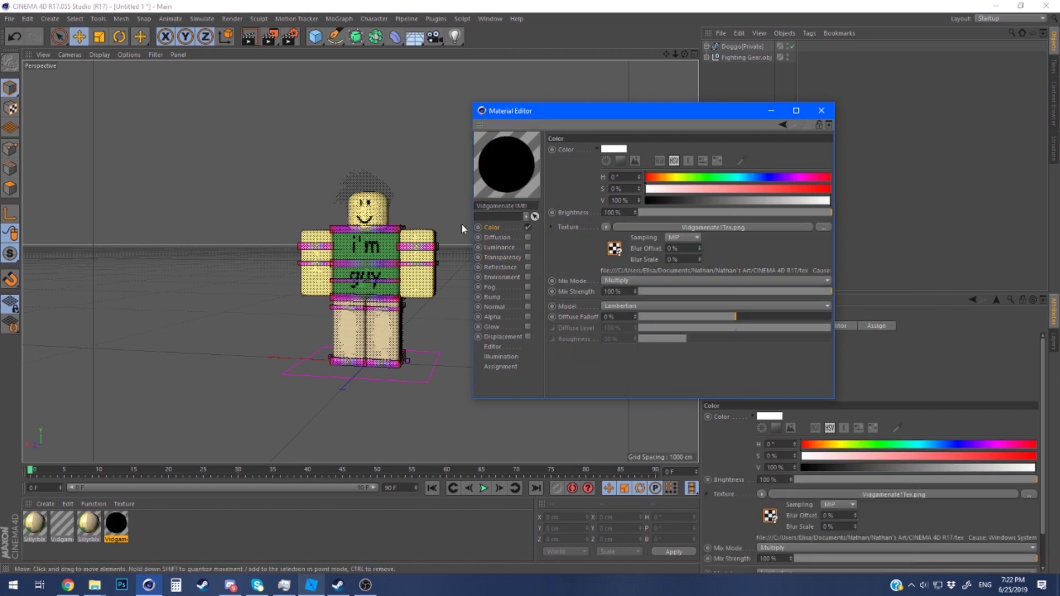
click(823, 227)
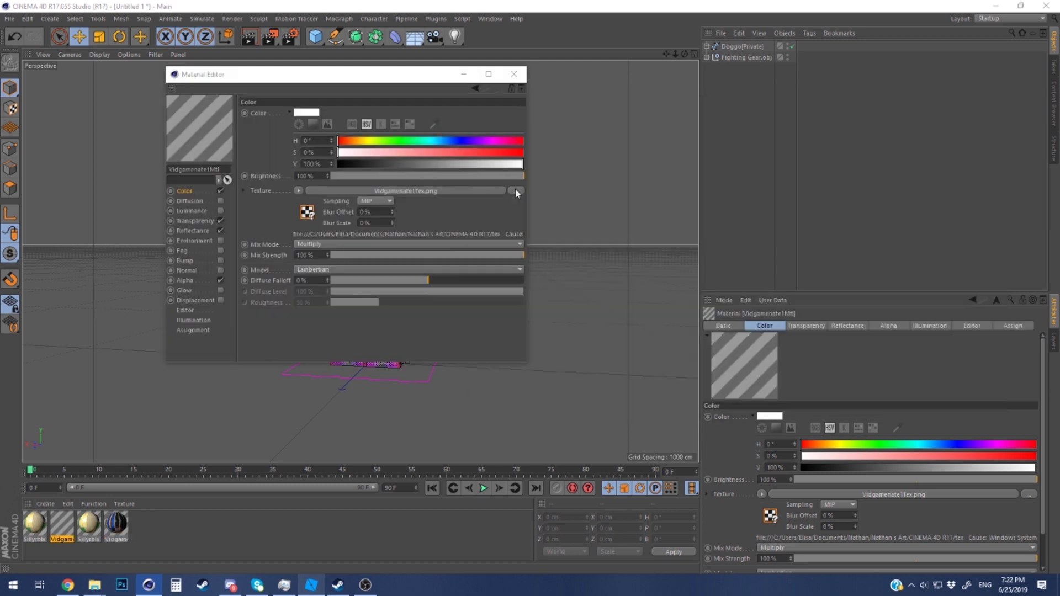
click(516, 193)
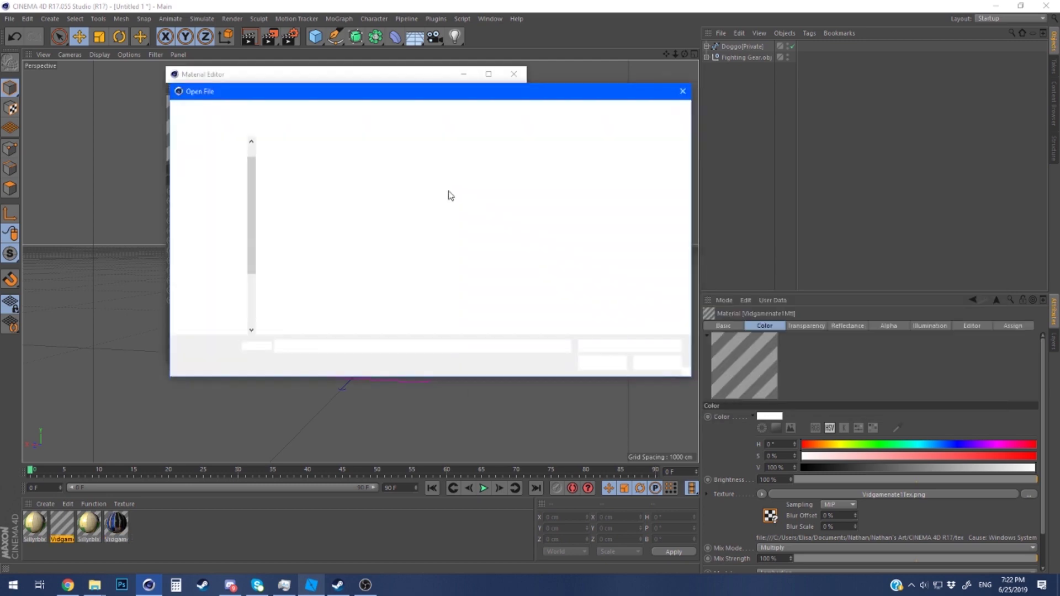
click(473, 176)
click(611, 365)
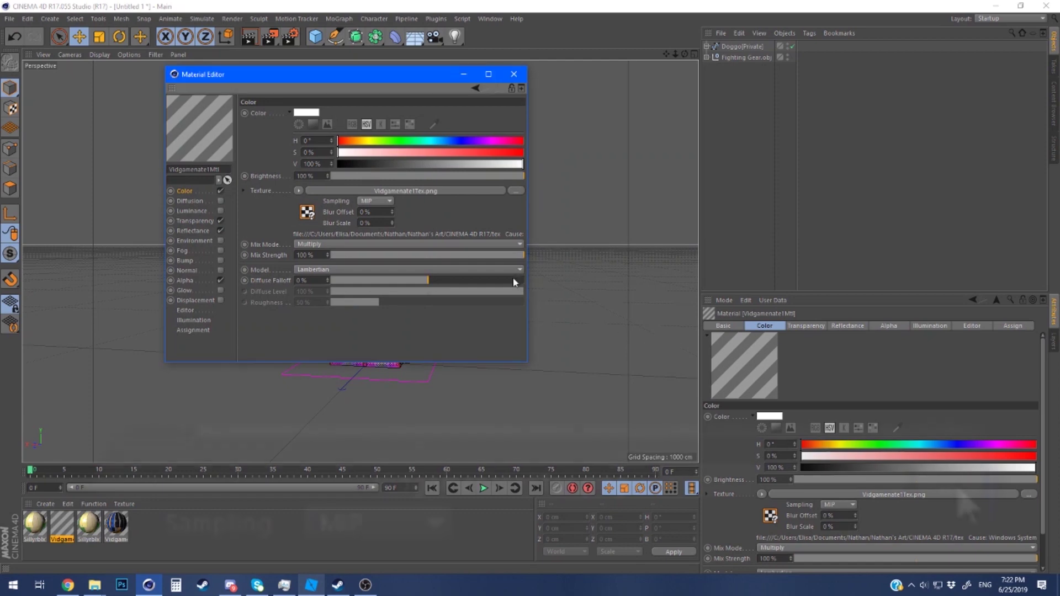
click(602, 330)
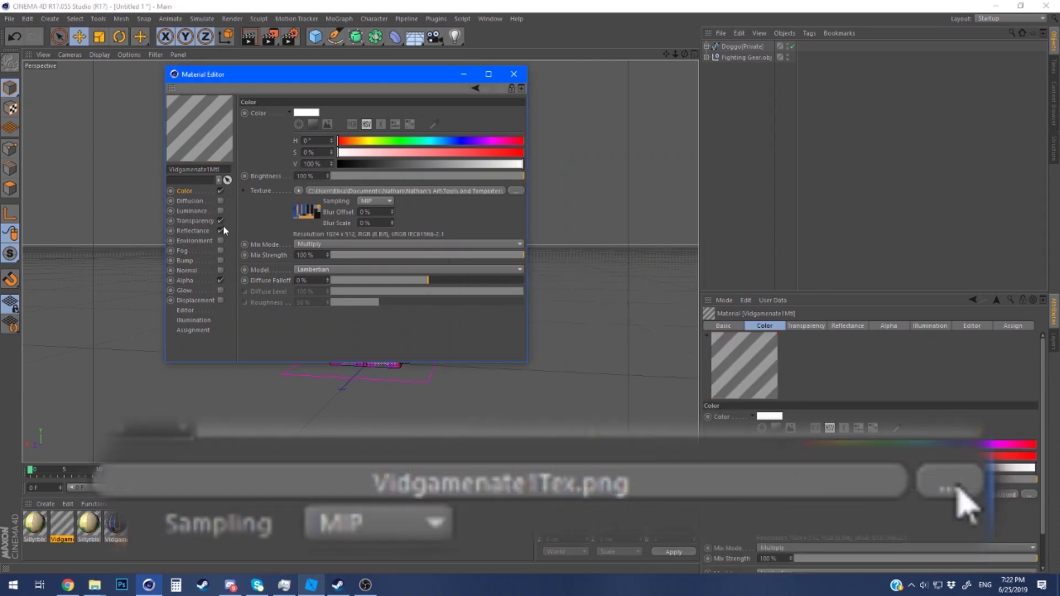
Make sure reflectance, transparency and alpha are off on the material, then close its editor.
click(220, 230)
click(220, 221)
click(220, 280)
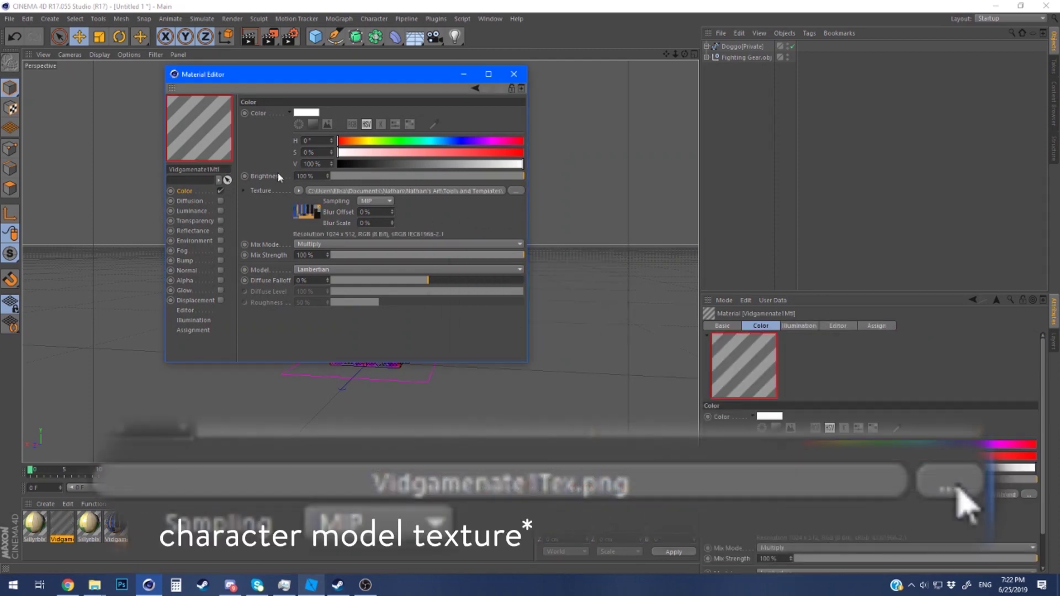
drag(364, 74, 777, 95)
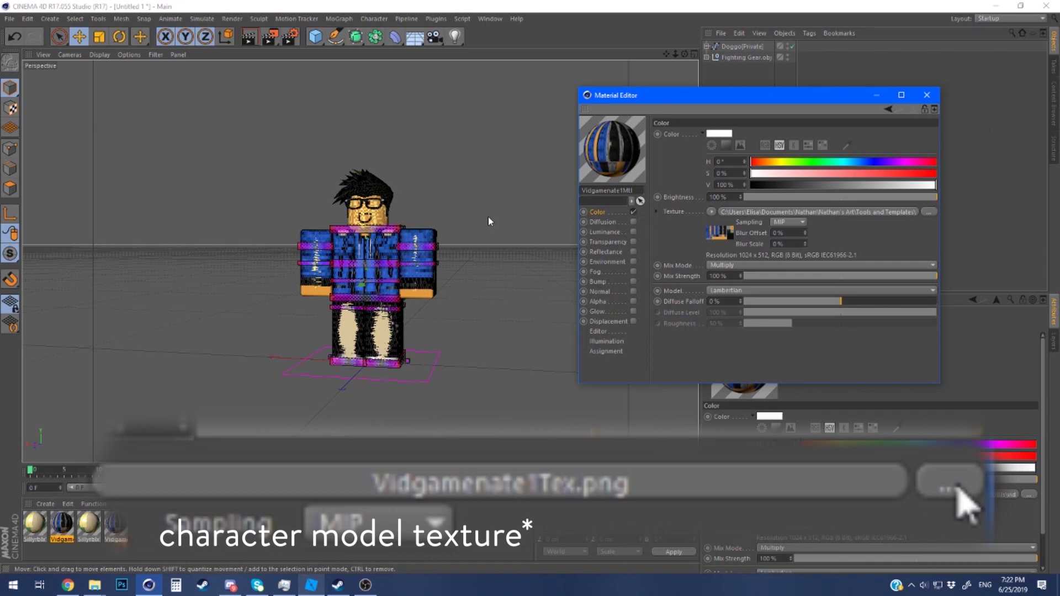
click(925, 96)
Delete the two leftover materials from the Material Manager.
click(436, 254)
click(115, 523)
ctrl+click(88, 523)
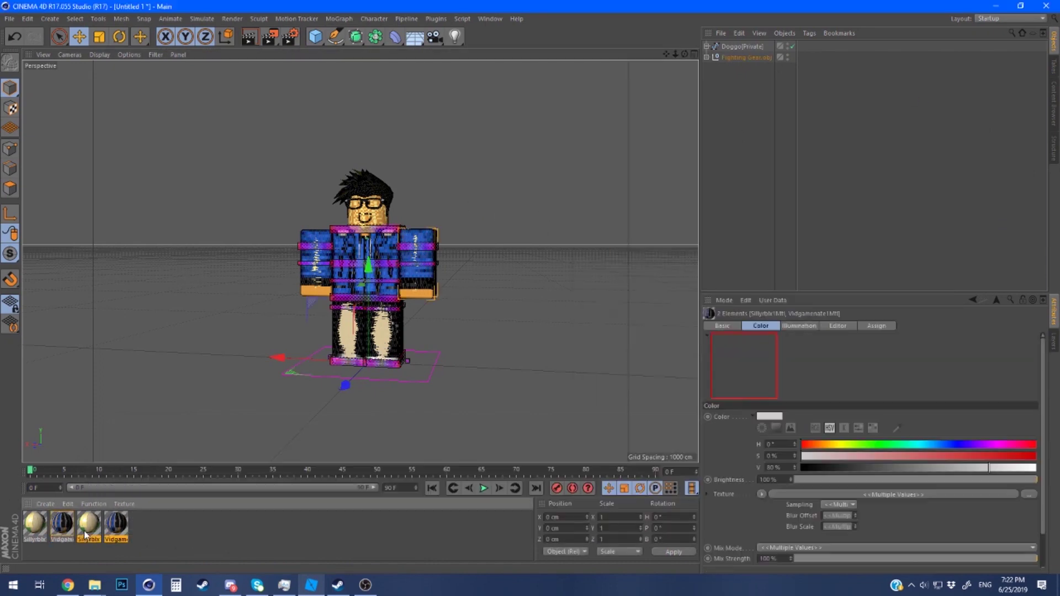
key(Delete)
Expand the Fighting Gear.obj group and select the Vidgamenate8 mesh to inspect it.
alt+drag(334, 379, 473, 237)
scroll(381, 272, up, 3)
scroll(381, 273, up, 3)
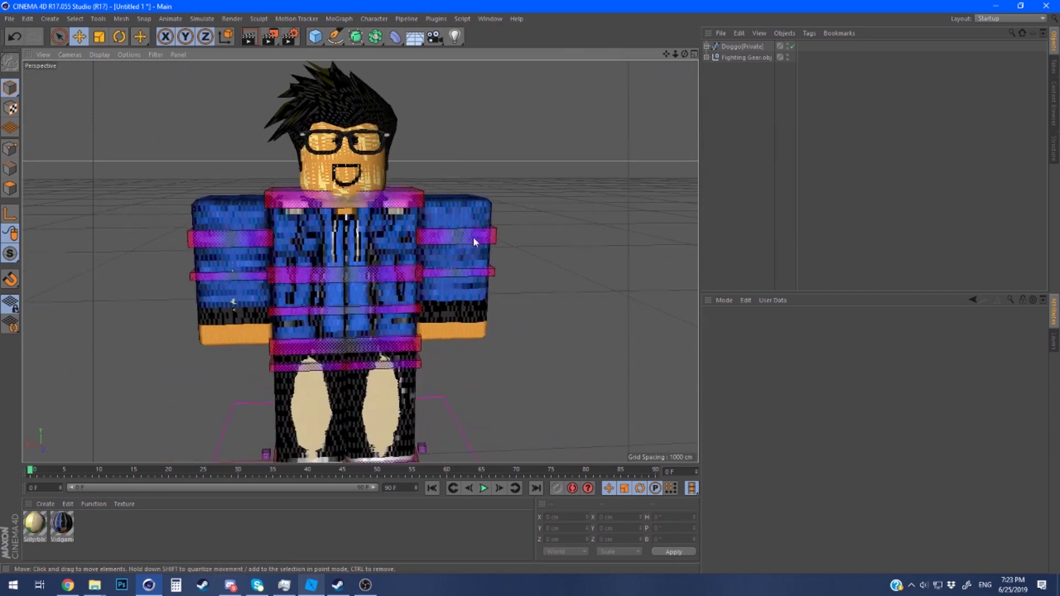
click(706, 57)
click(745, 68)
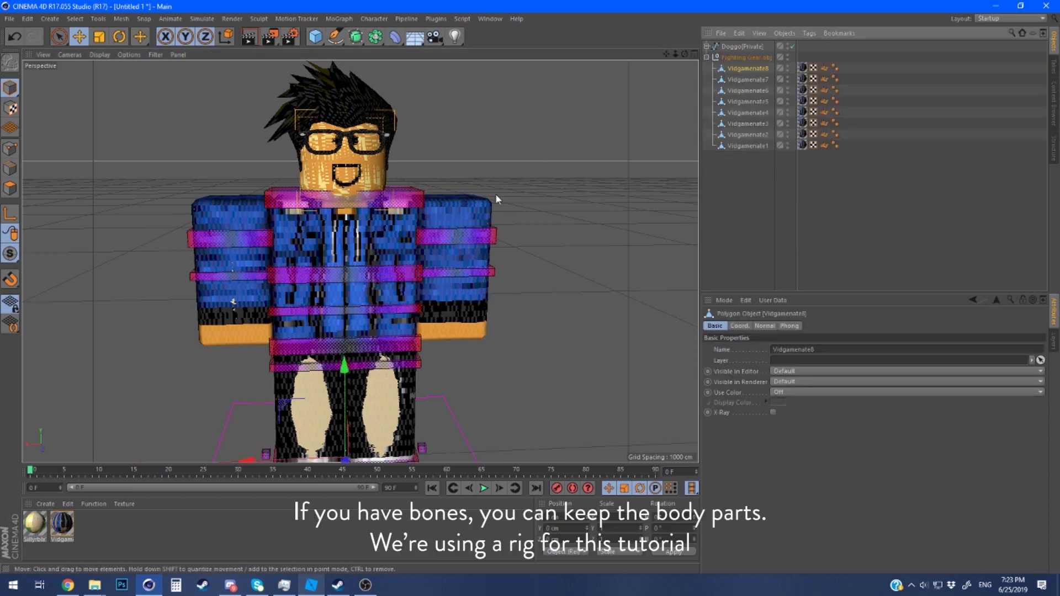
Select Vidgamenate1 and Vidgamenate2 to identify them as the hair and glasses meshes.
click(720, 158)
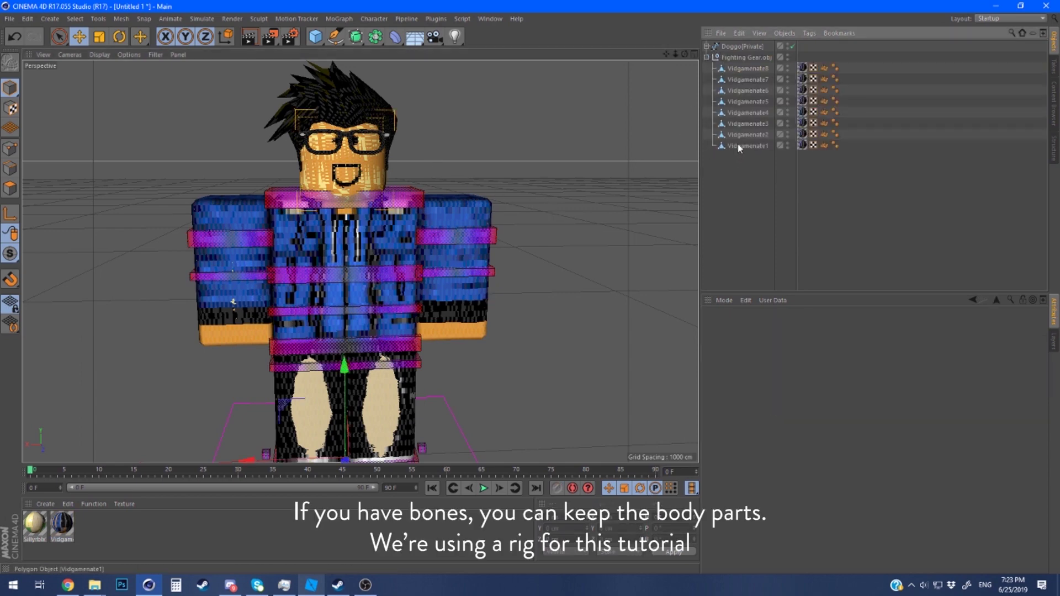
click(362, 105)
click(753, 152)
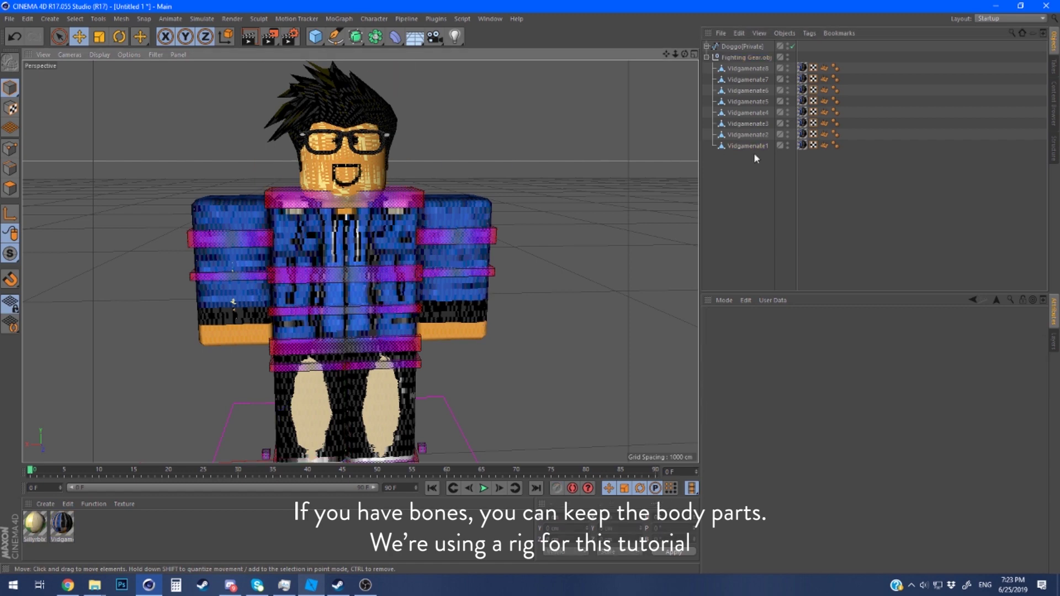
click(734, 145)
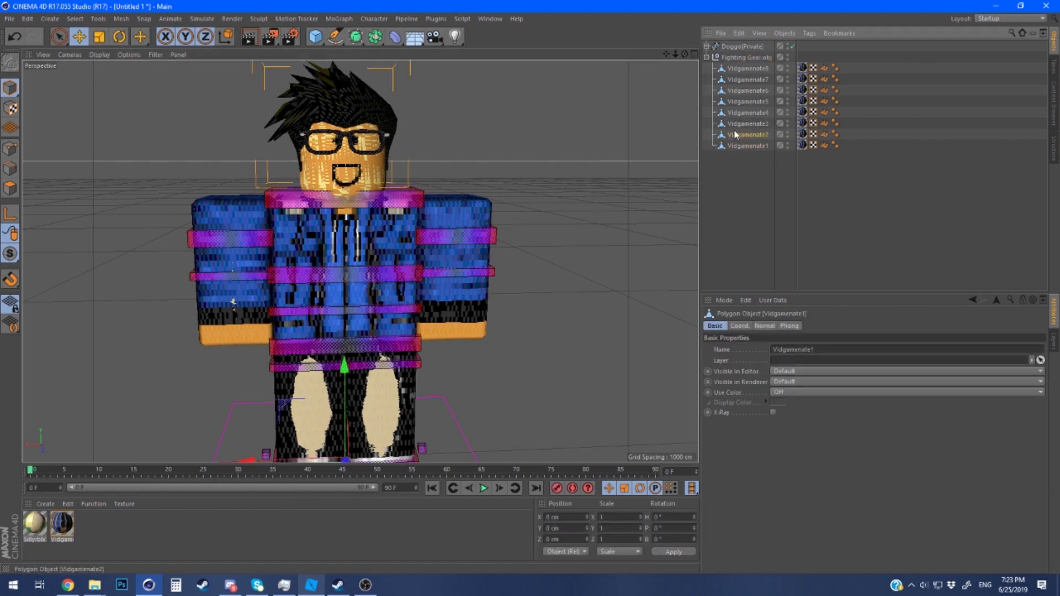
ctrl+click(732, 136)
Test-move the hair and glasses and undo, then minimize Roblox Studio and select Vidgamenate3.
drag(373, 137, 295, 139)
key(ctrl+z)
click(516, 163)
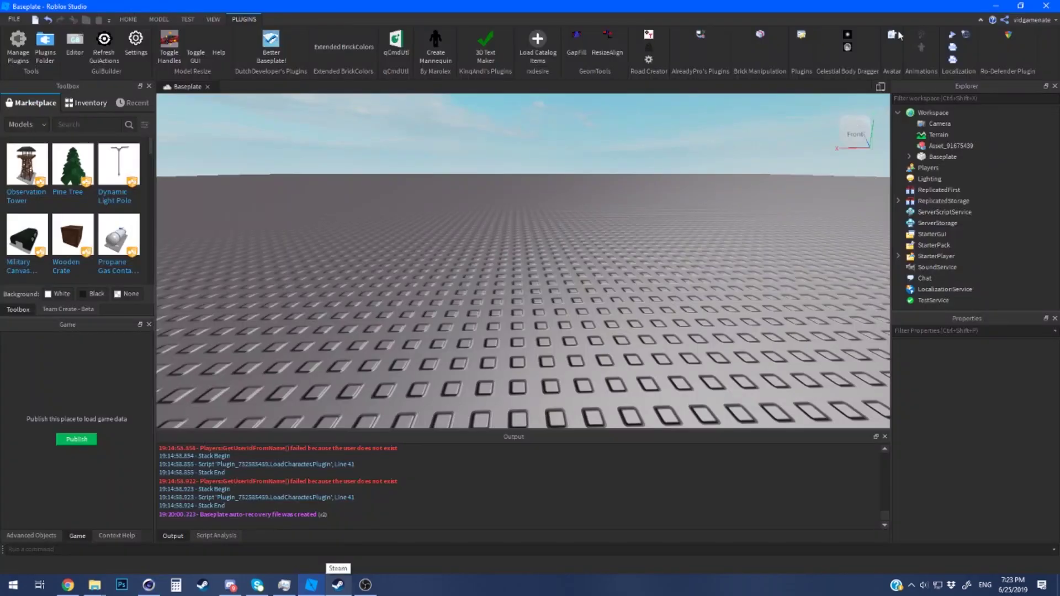
click(1000, 6)
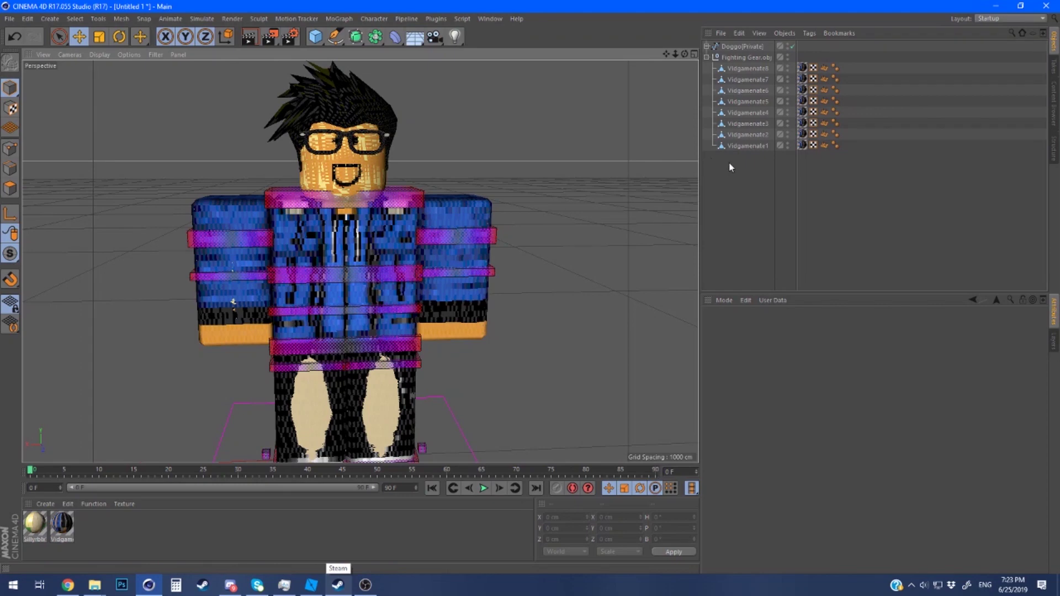
click(747, 126)
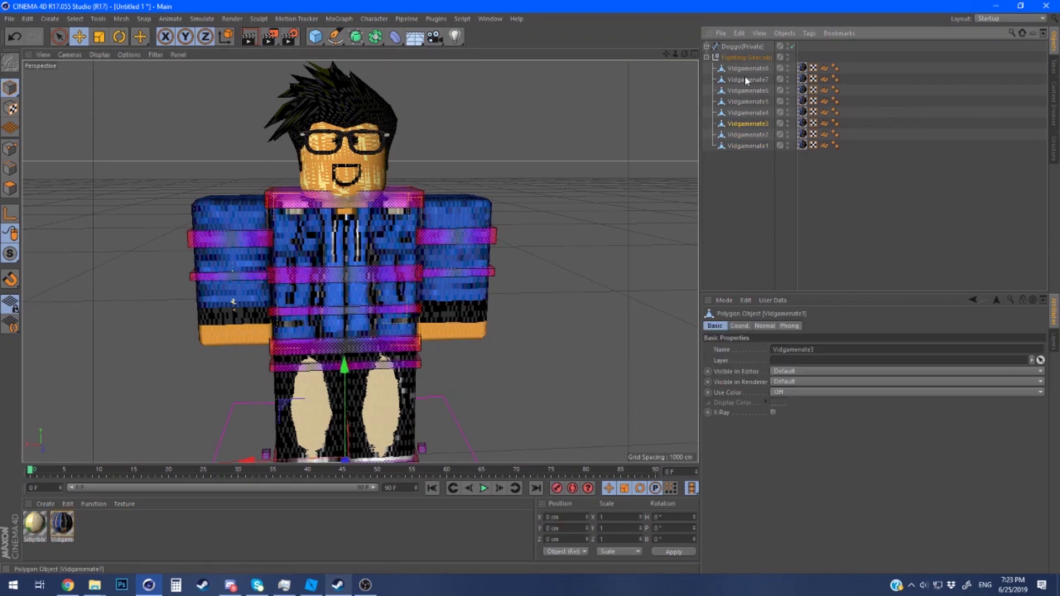
Delete the Vidgamenate3 to Vidgamenate8 body meshes.
key(Delete)
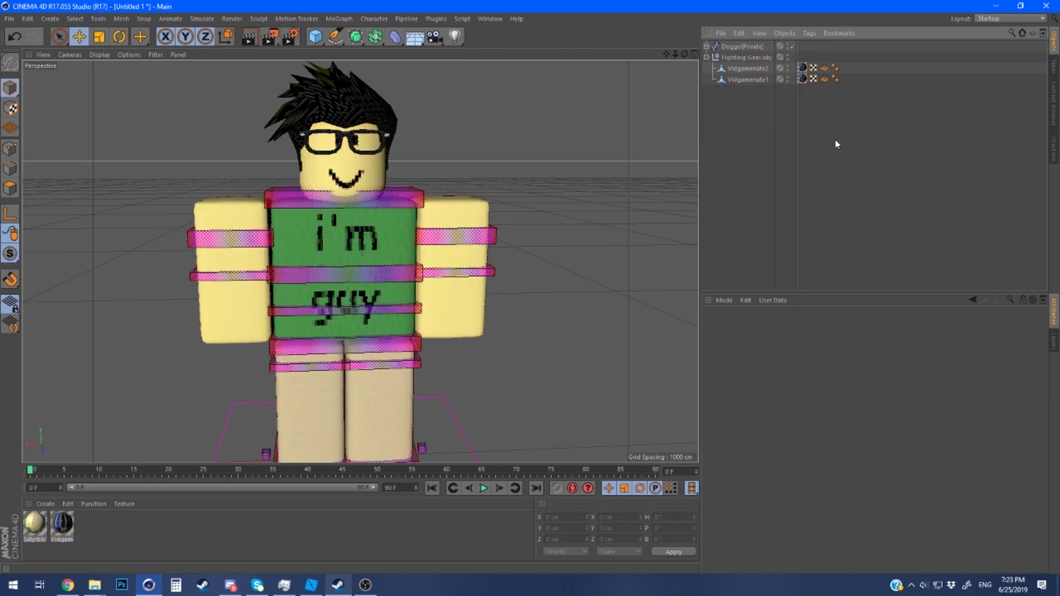
drag(752, 71, 715, 61)
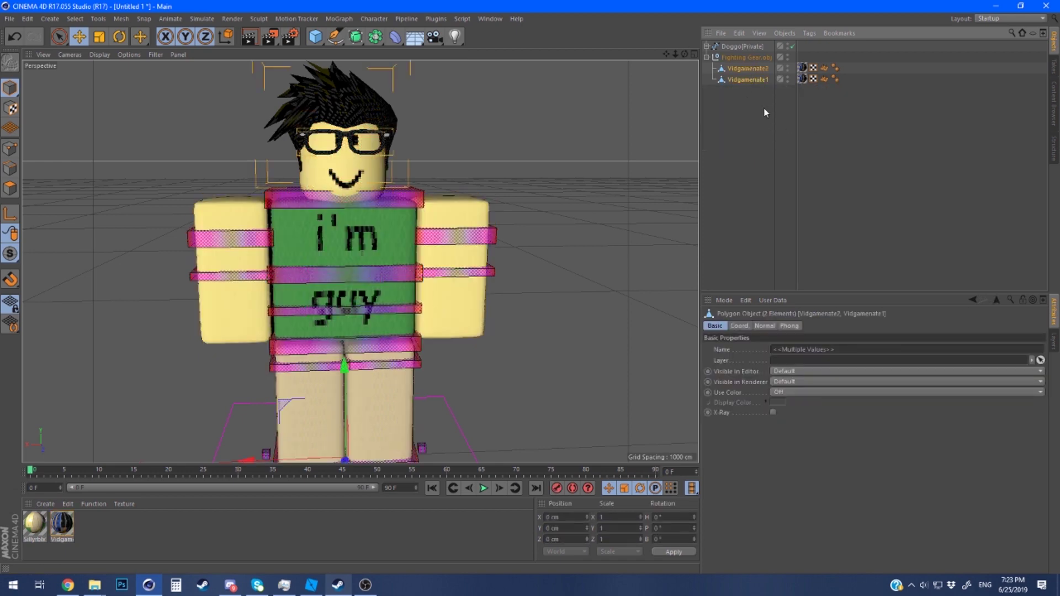
click(765, 113)
Parent Vidgamenate1 and Vidgamenate2 under the Head null in Doggo[Private] > Attachments.
click(707, 47)
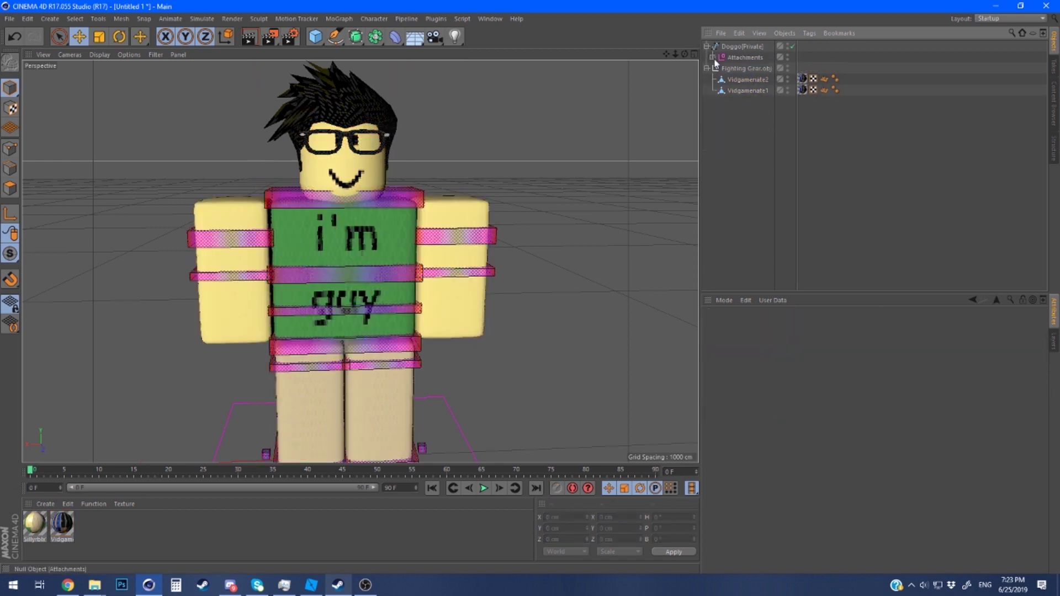
click(713, 57)
click(734, 68)
click(764, 250)
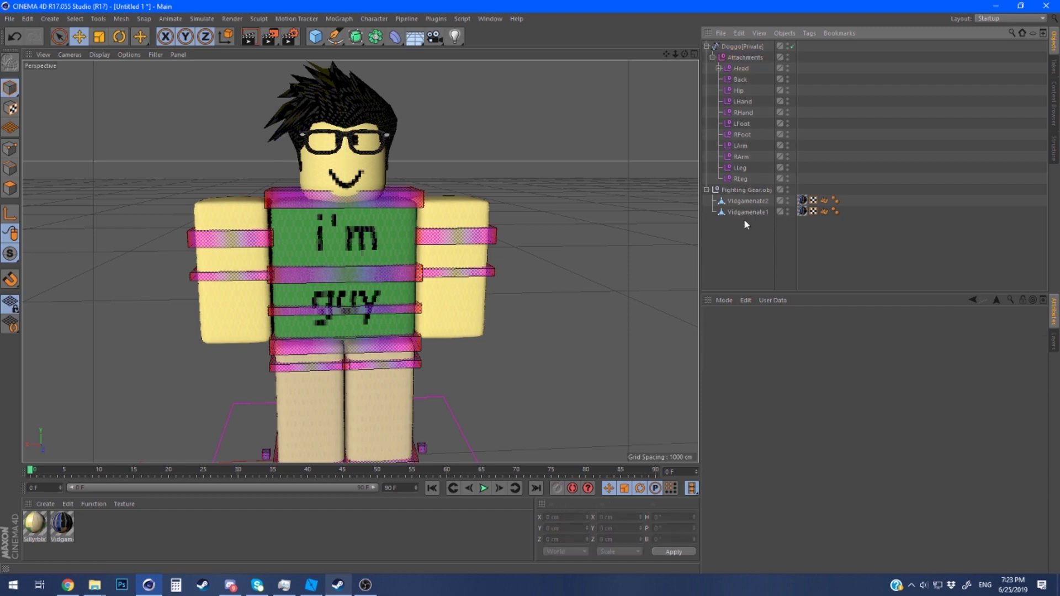
drag(733, 201, 733, 201)
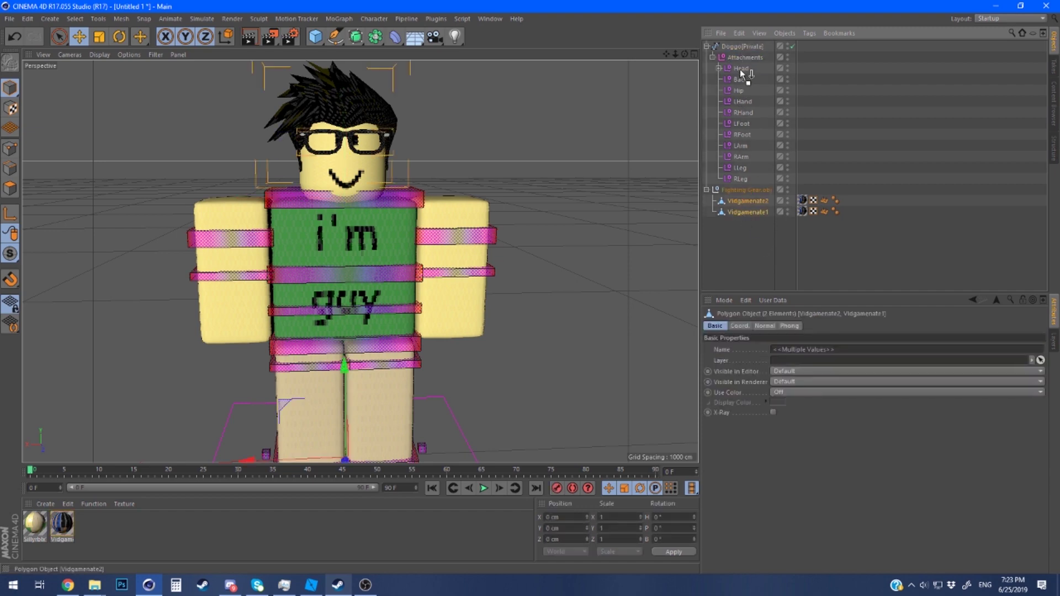
drag(742, 72, 740, 69)
click(591, 217)
Frame the whole character and orbit around it to check the attached hair and glasses.
key(h)
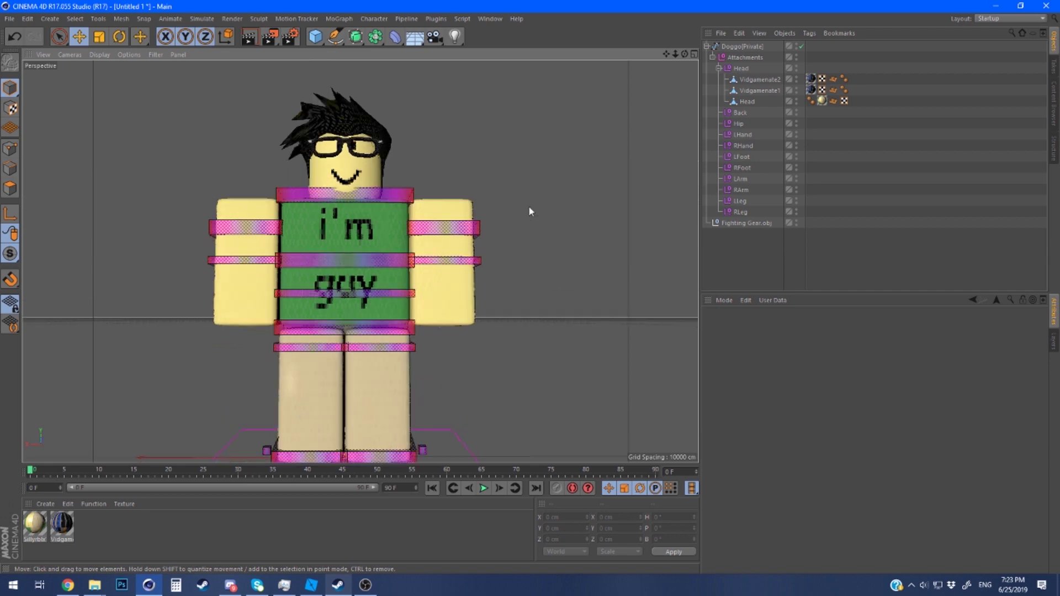
alt+drag(528, 212, 380, 240)
scroll(380, 241, up, 3)
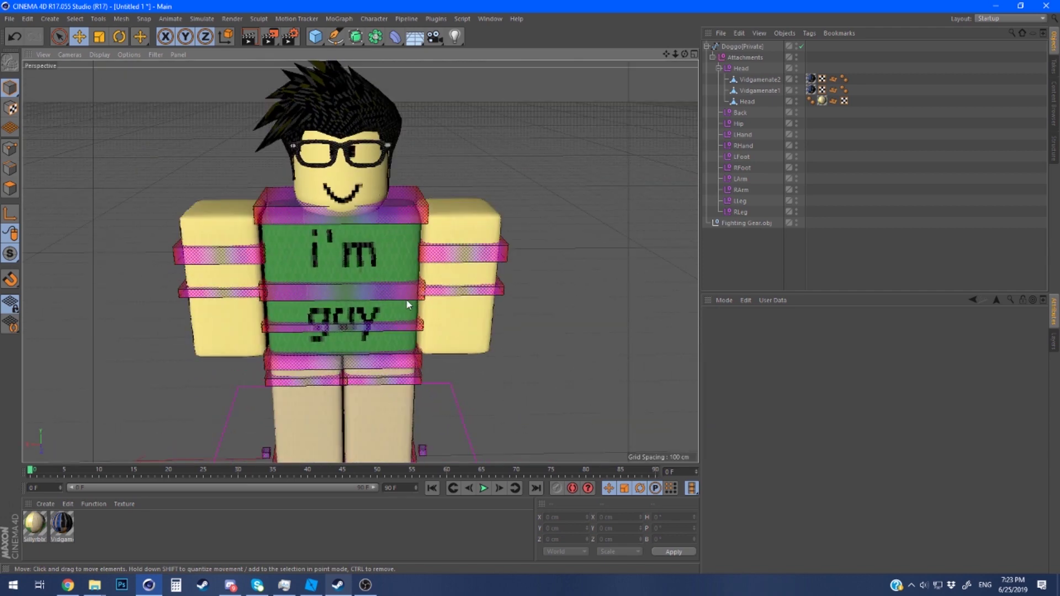
scroll(420, 212, down, 5)
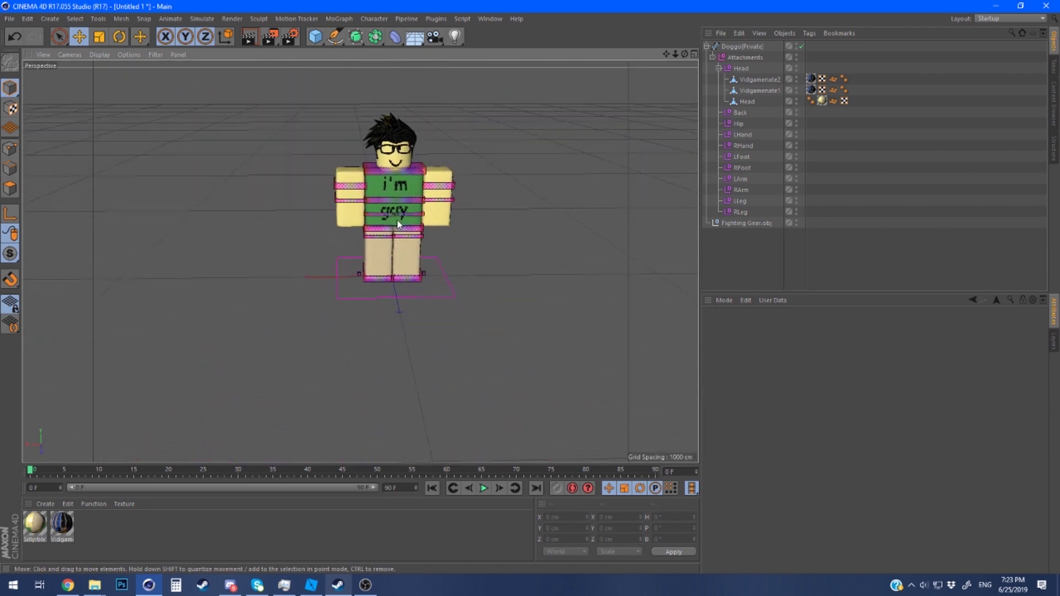
scroll(405, 257, up, 5)
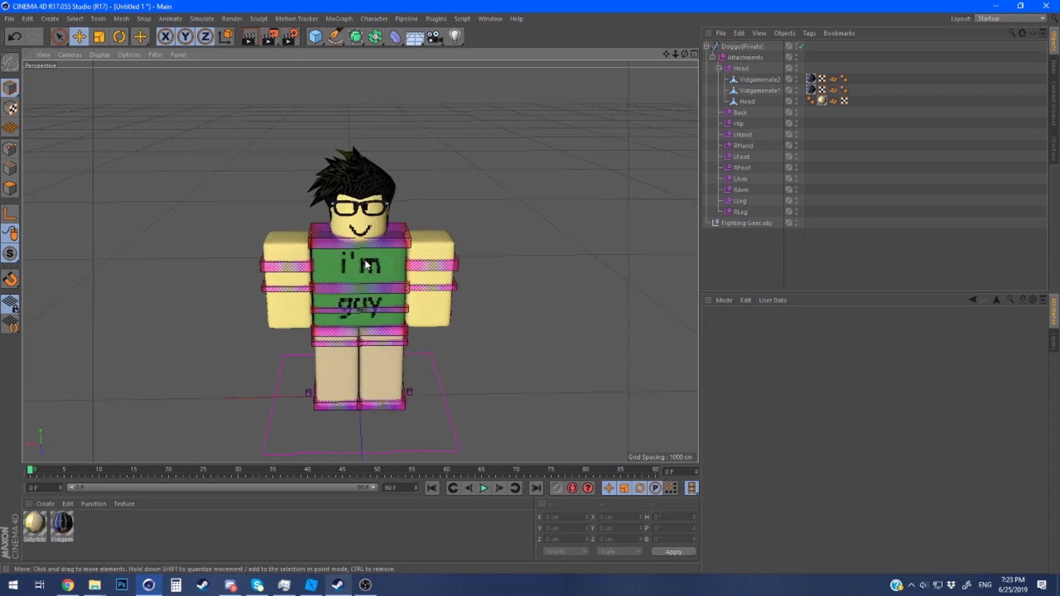
alt+drag(462, 296, 515, 293)
Disable reflectance and bump on Sillyrblx and load Vidgamenate1Tex.png without copying it into the project.
double_click(34, 525)
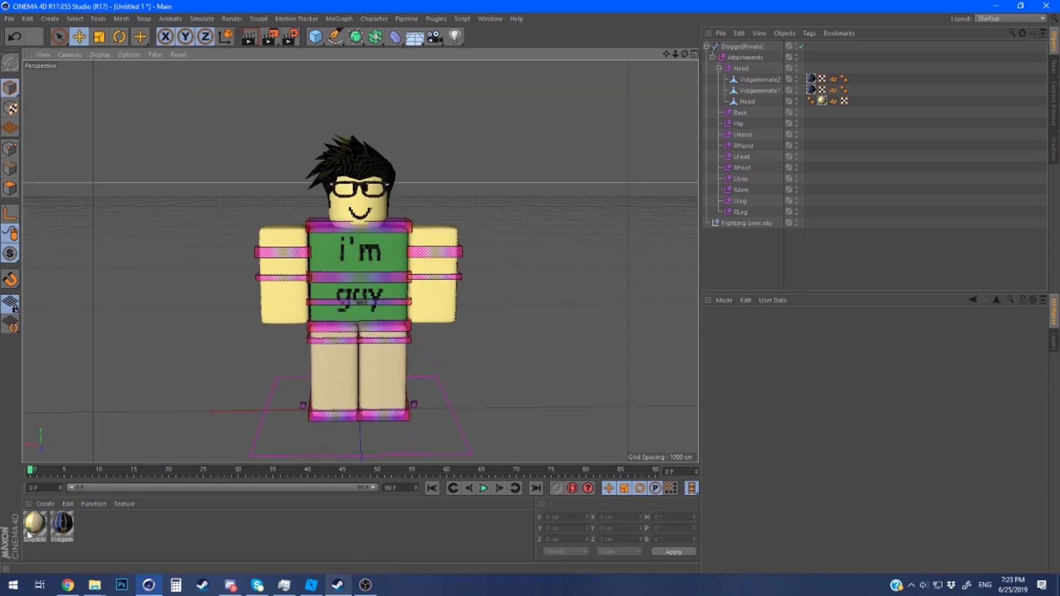
click(220, 231)
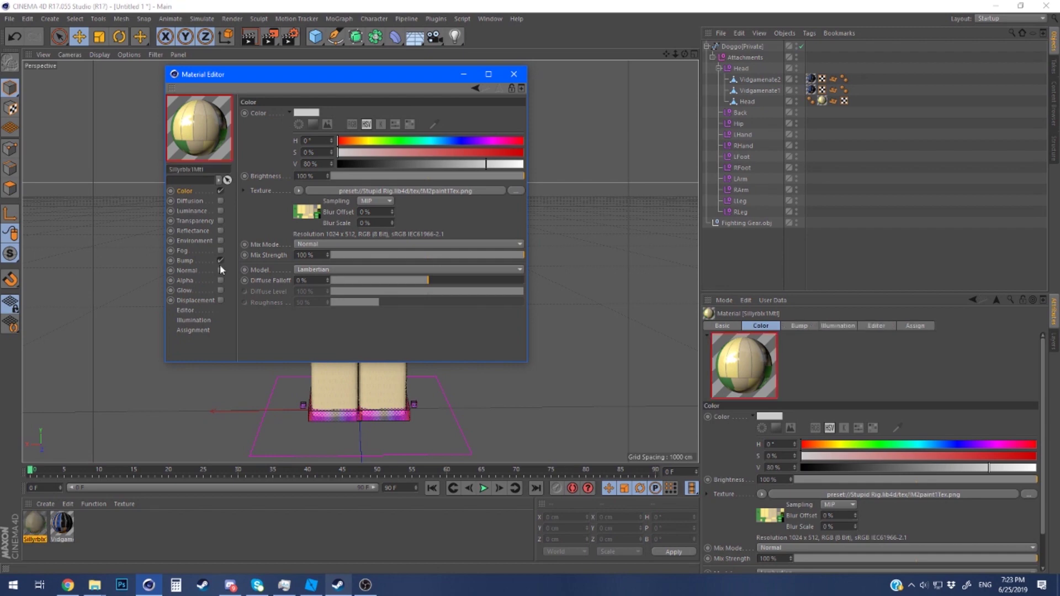
click(221, 260)
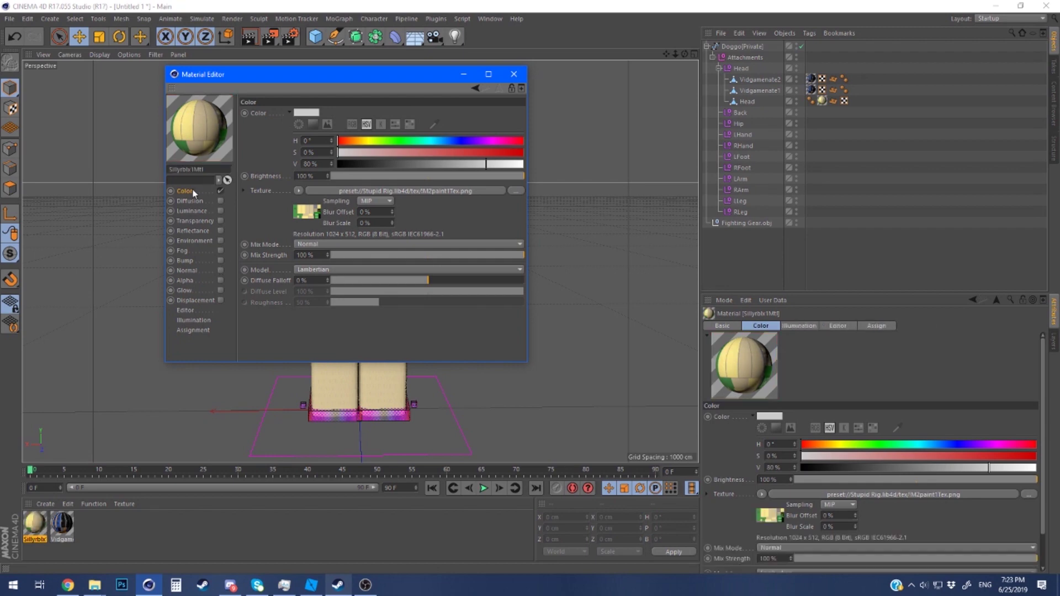
click(517, 191)
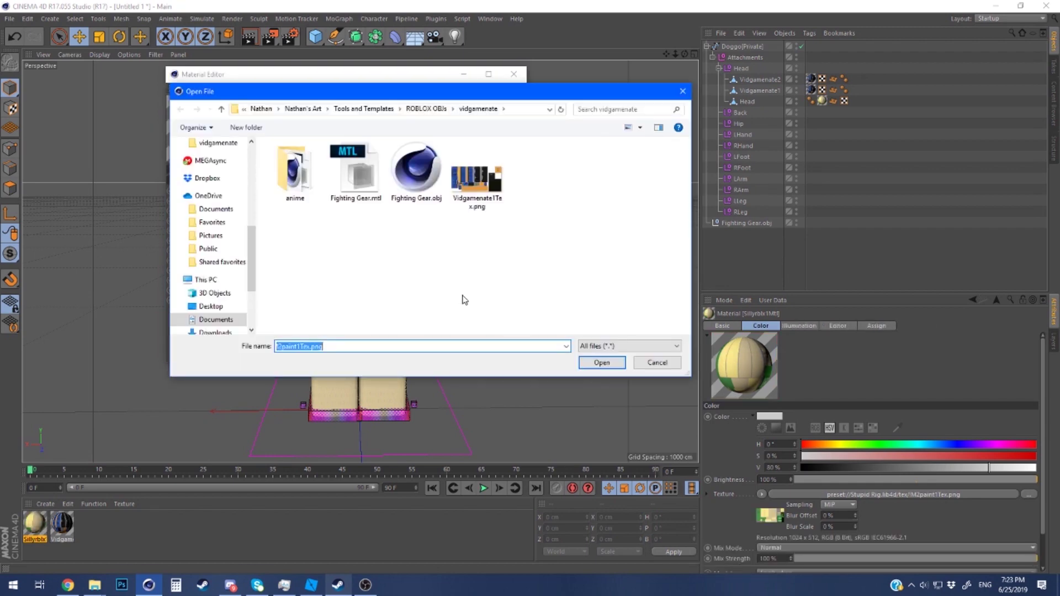
click(476, 176)
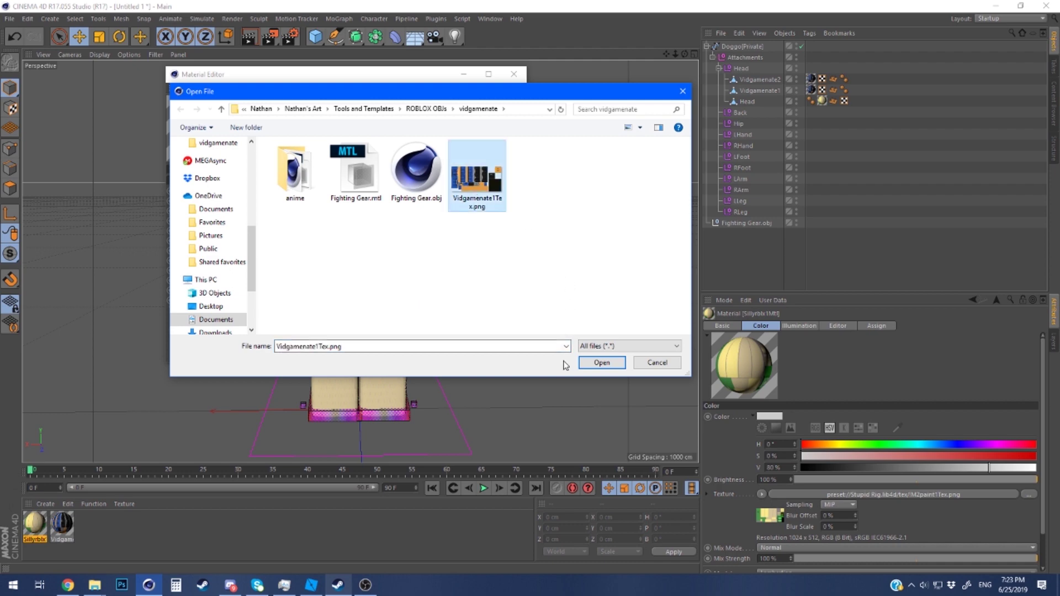
click(588, 363)
click(600, 331)
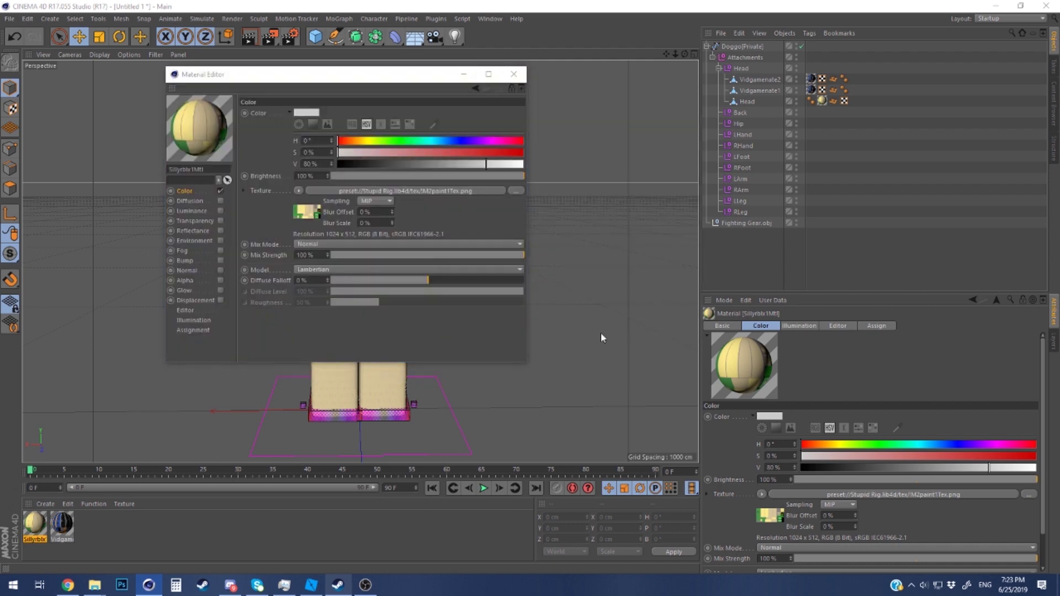
click(513, 74)
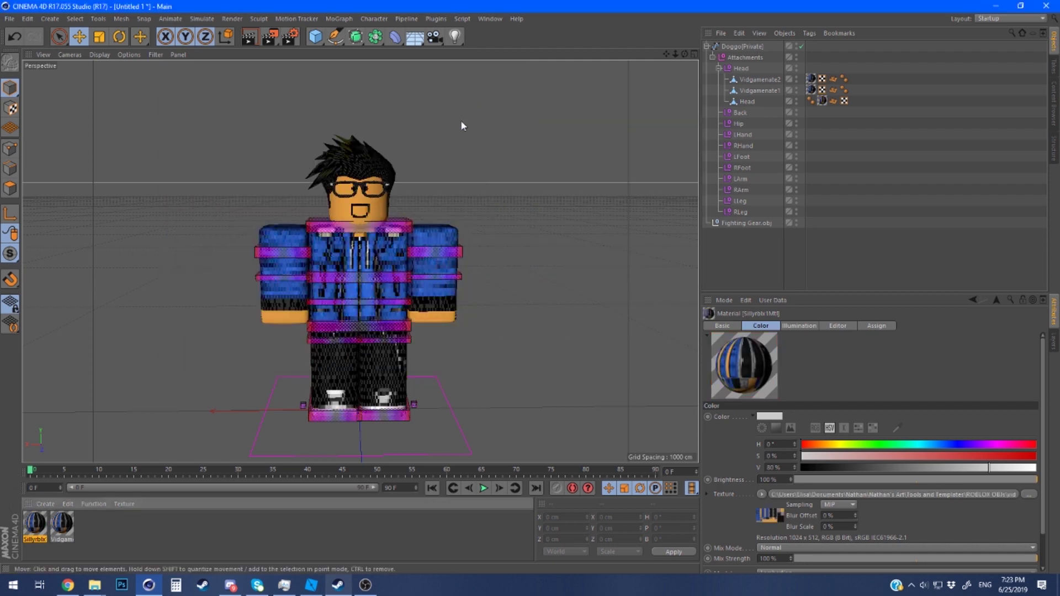
alt+drag(534, 205, 587, 265)
scroll(381, 279, up, 2)
click(368, 278)
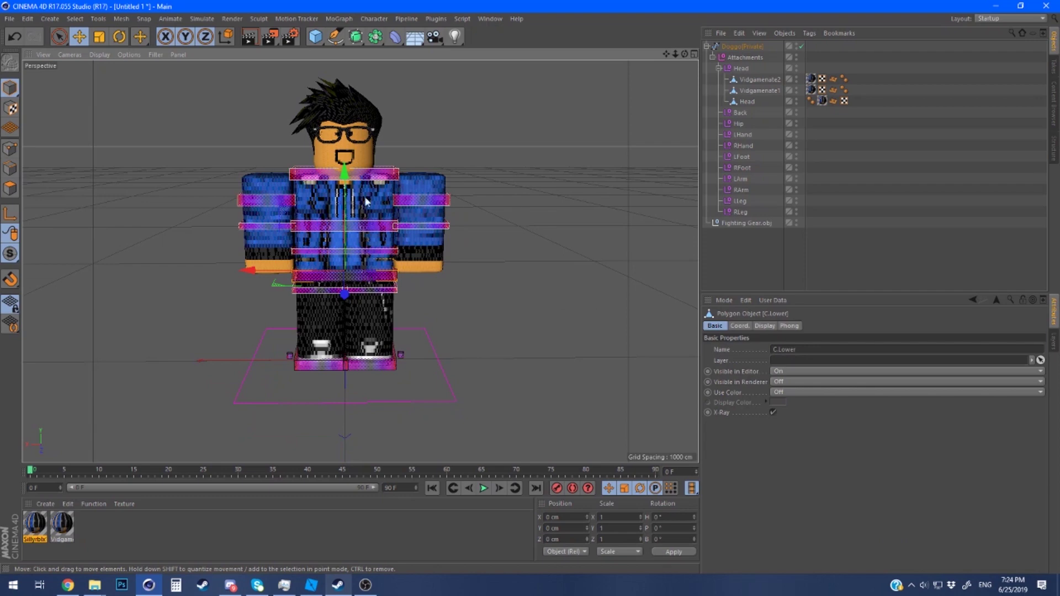
click(119, 37)
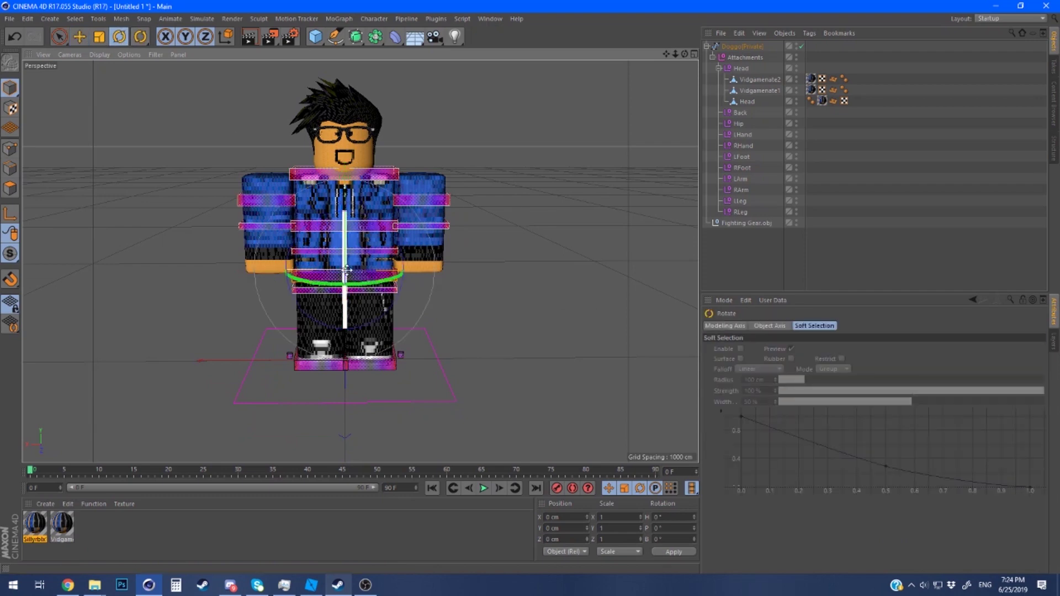
drag(346, 271, 512, 267)
click(353, 248)
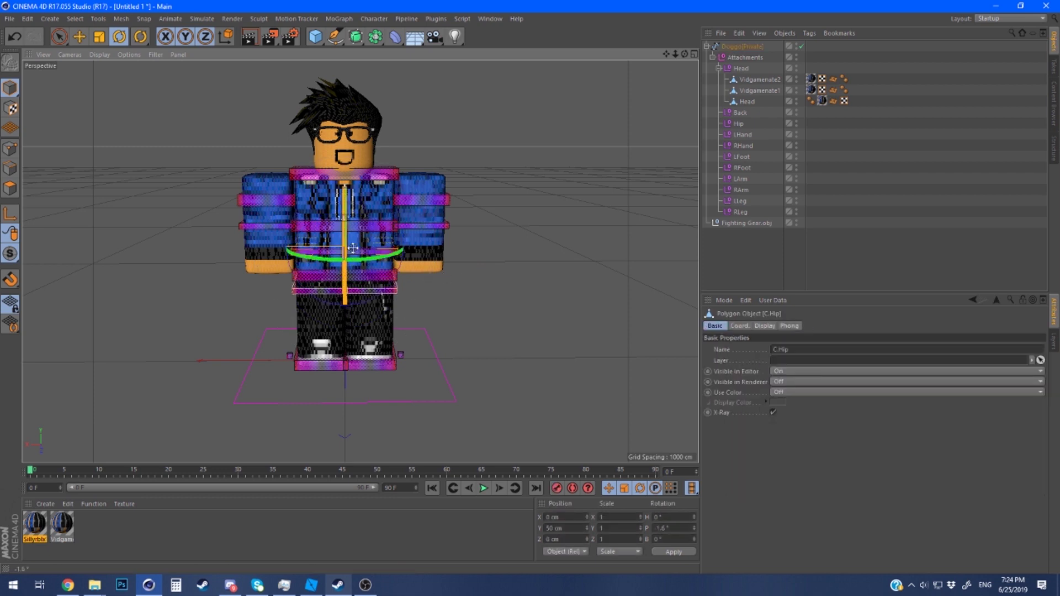
click(436, 221)
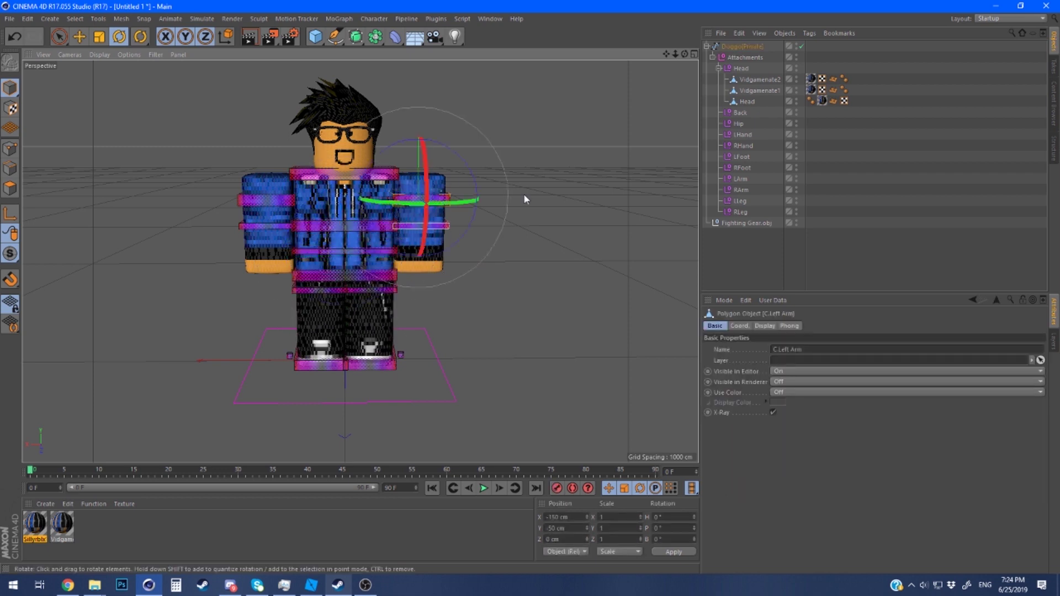
drag(525, 199, 341, 103)
key(ctrl+z)
key(ctrl+z)
click(554, 267)
alt+drag(492, 338, 341, 246)
drag(340, 241, 402, 319)
click(353, 219)
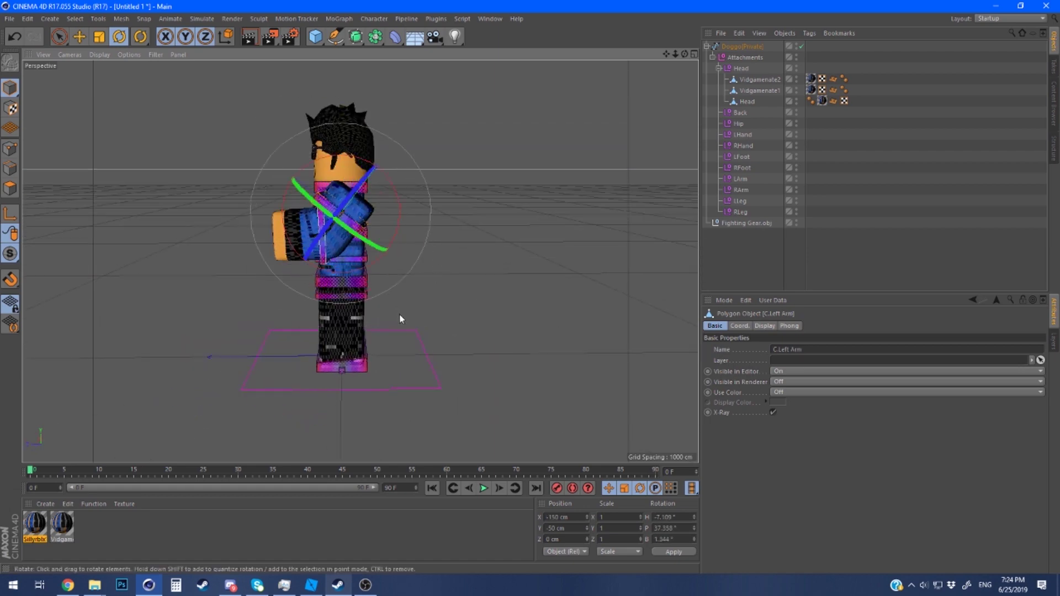
key(ctrl+z)
key(ctrl+z)
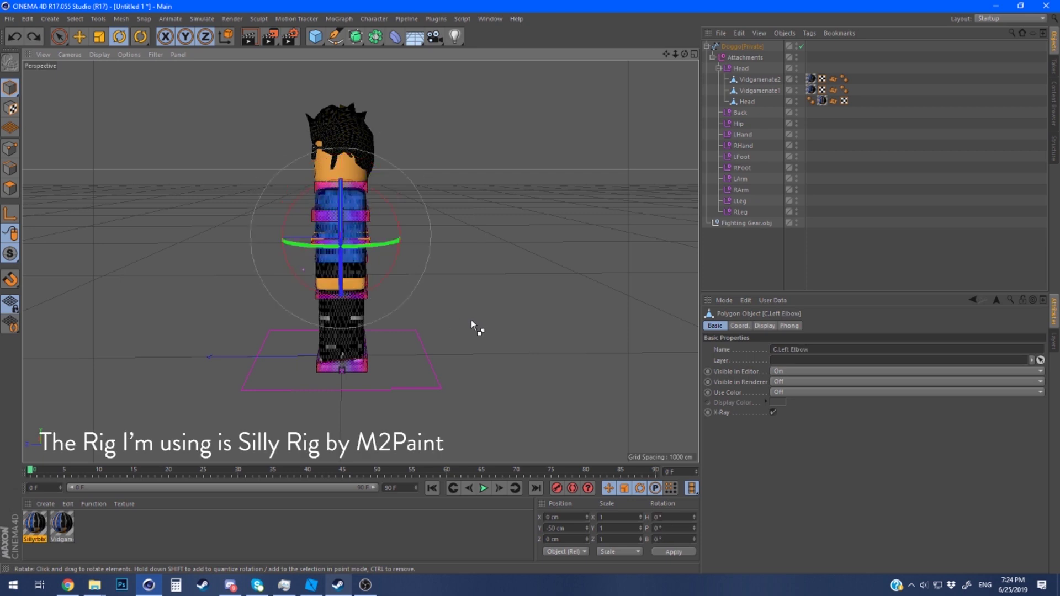
click(385, 365)
Test-stretch the leg by moving the left foot control, then undo the move.
click(360, 366)
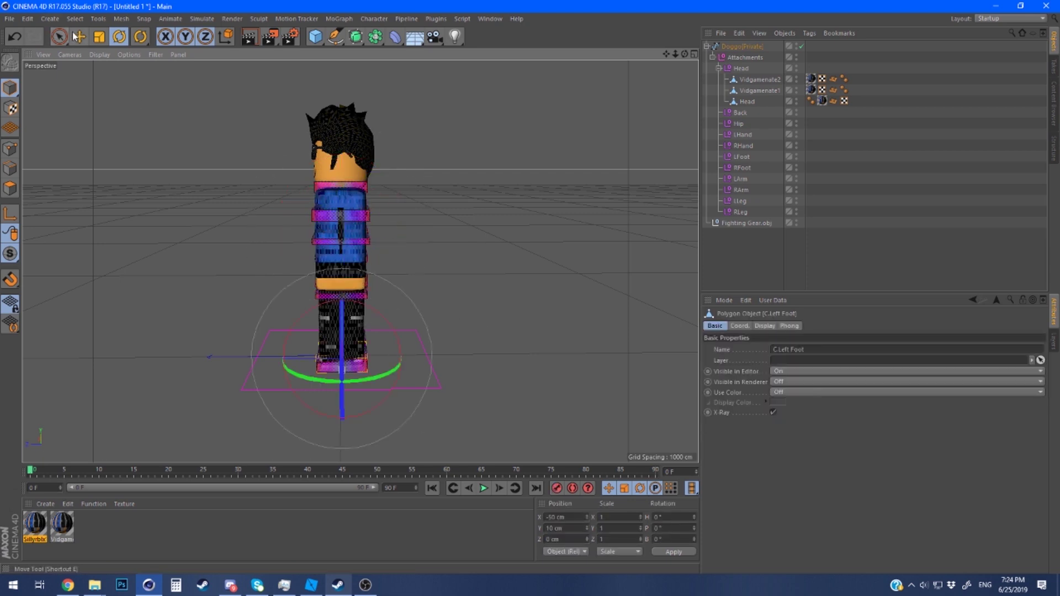
click(99, 37)
drag(260, 358, 162, 310)
key(ctrl+z)
Switch the Doggo rig spline's Ankles user-data option to Off.
click(420, 379)
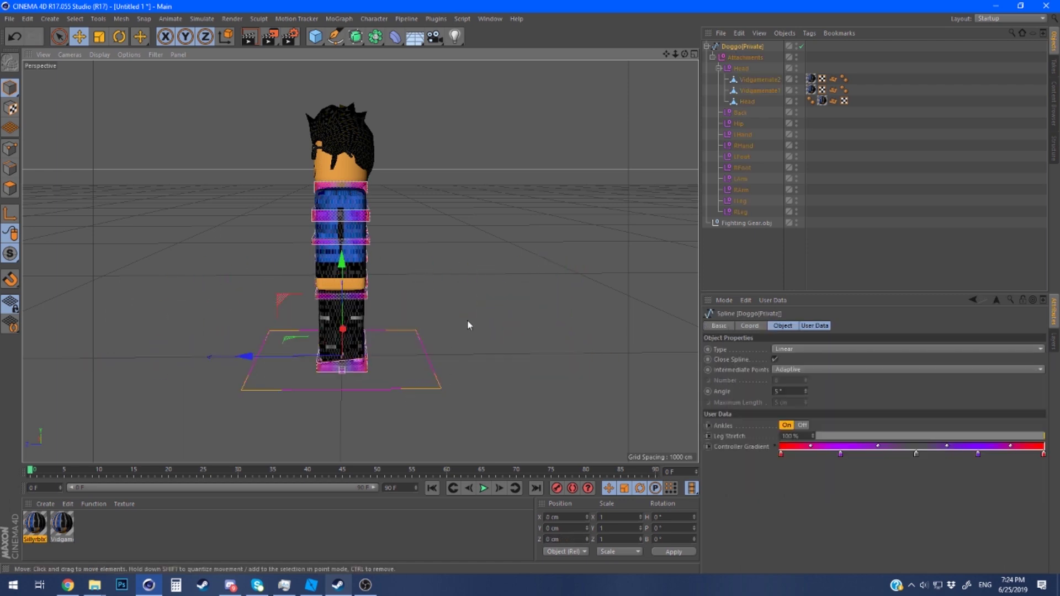
click(467, 325)
click(415, 369)
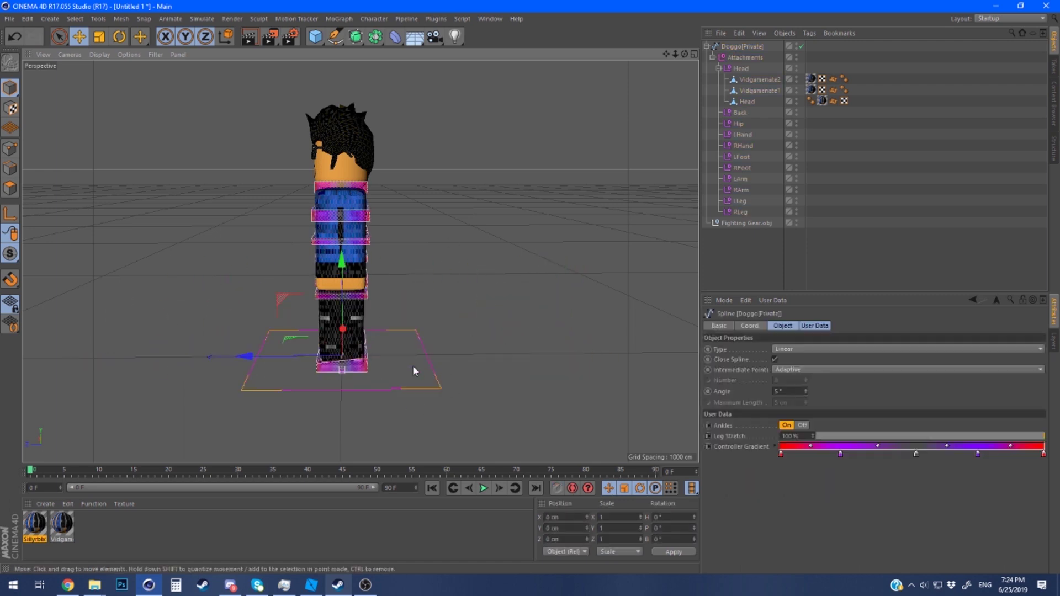
click(803, 425)
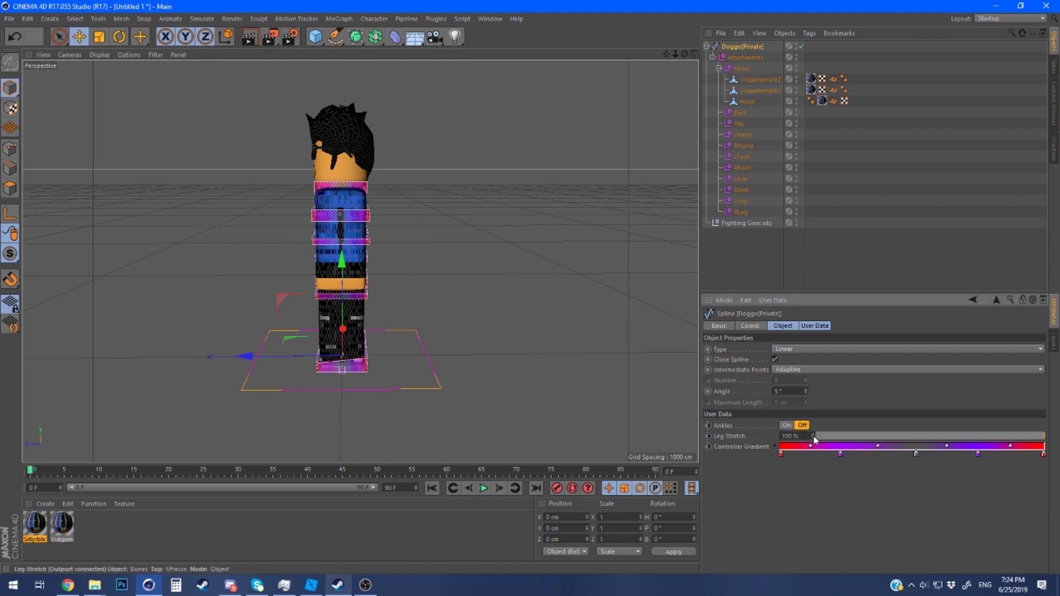
click(391, 356)
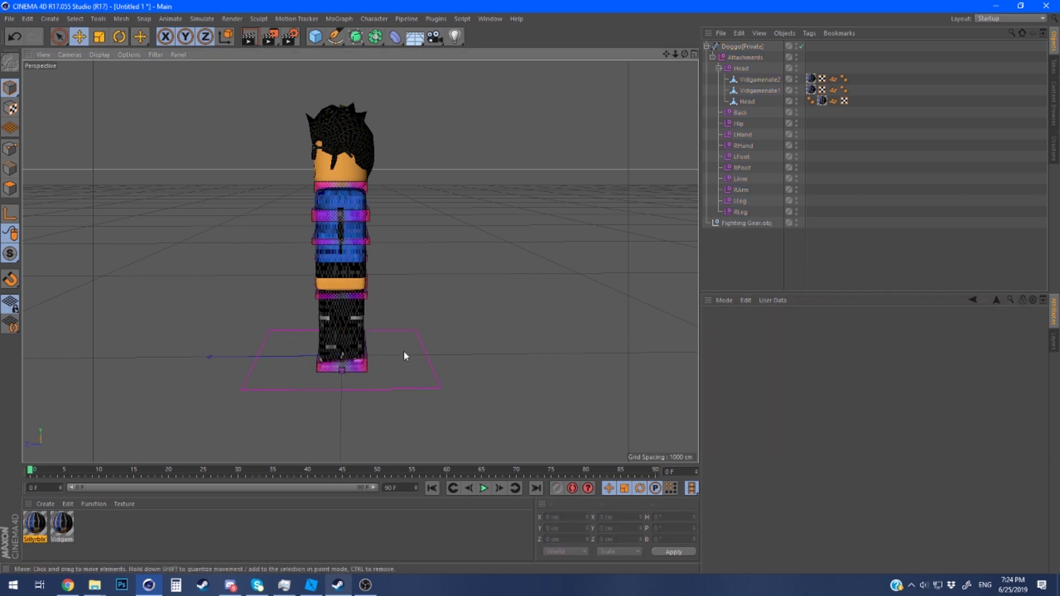
Select the left foot from an angled view and test-move it again.
alt+drag(403, 350, 533, 235)
click(360, 359)
key(ctrl+z)
drag(472, 84, 359, 372)
Spread the legs by moving the left foot forward and the right foot back.
key(ctrl+z)
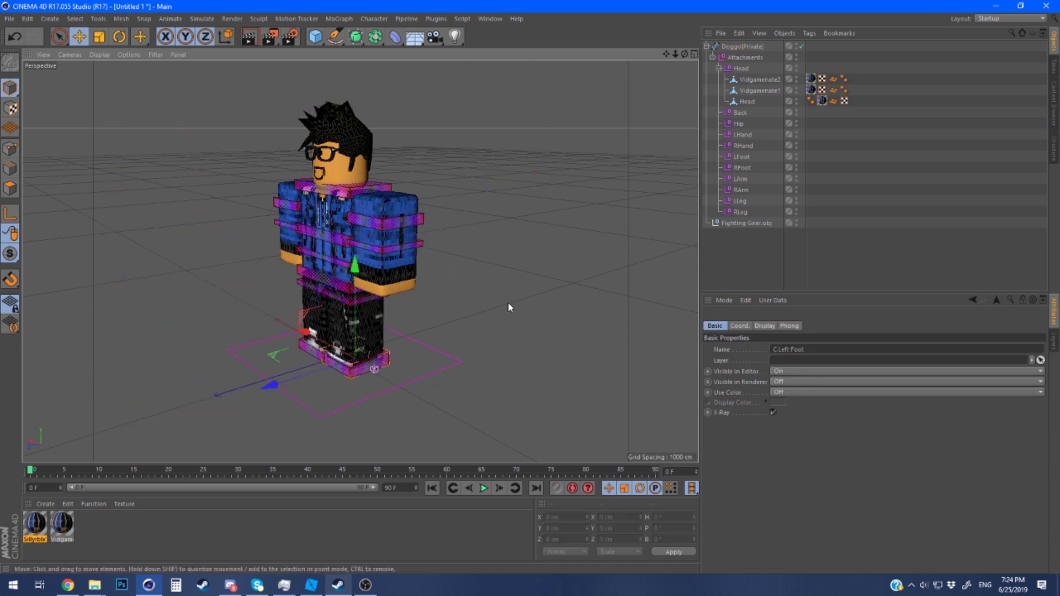
click(508, 304)
alt+drag(509, 303, 260, 336)
click(331, 353)
alt+drag(386, 331, 668, 297)
click(255, 351)
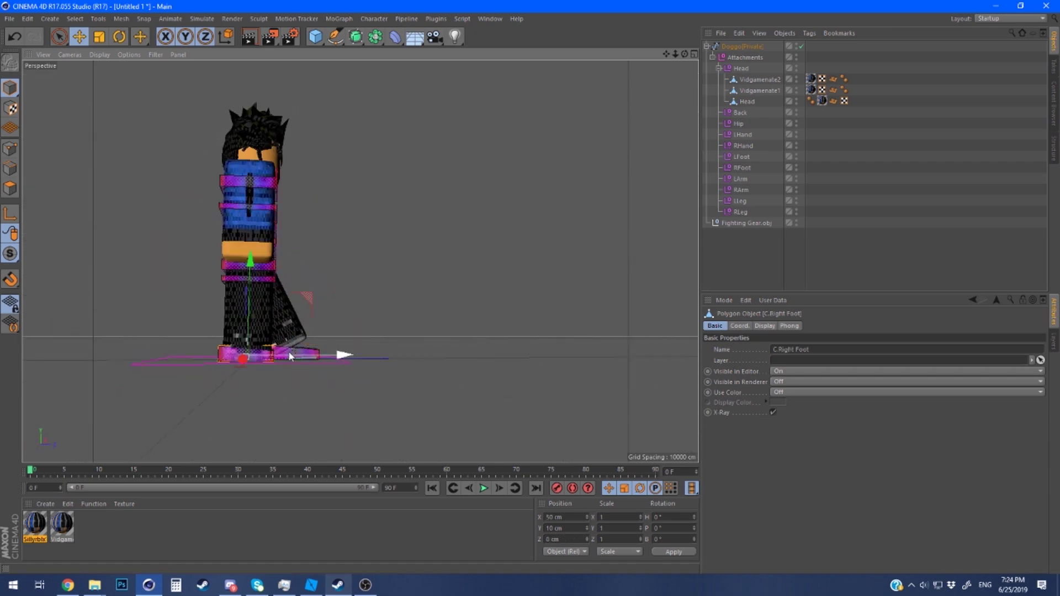
drag(255, 351, 379, 284)
Drop the lower body and tilt it about 19 degrees.
click(273, 267)
key(r)
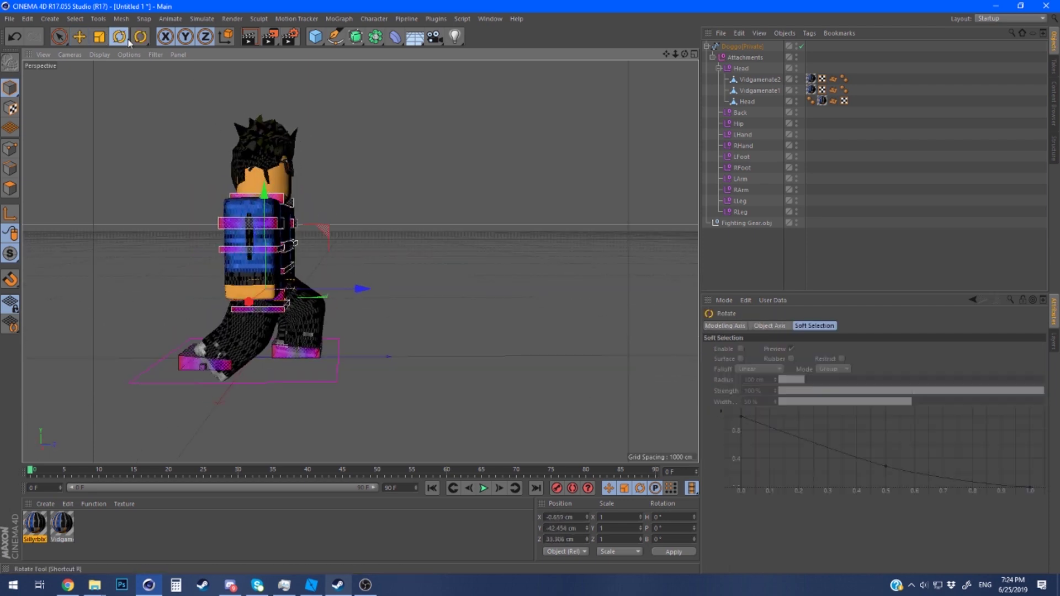
drag(308, 255, 286, 281)
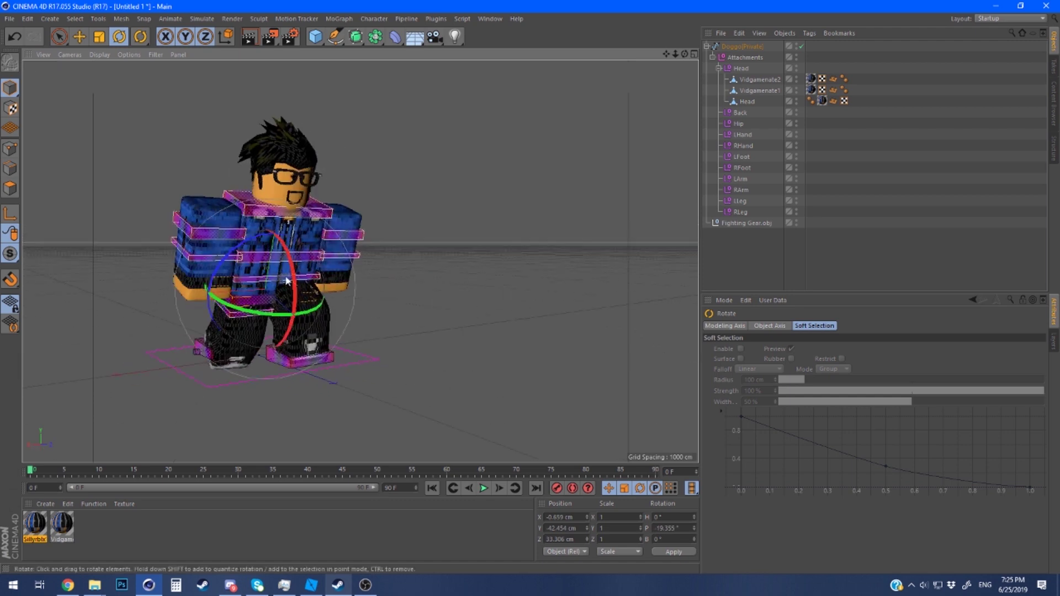
click(304, 256)
drag(333, 239, 344, 243)
key(ctrl+z)
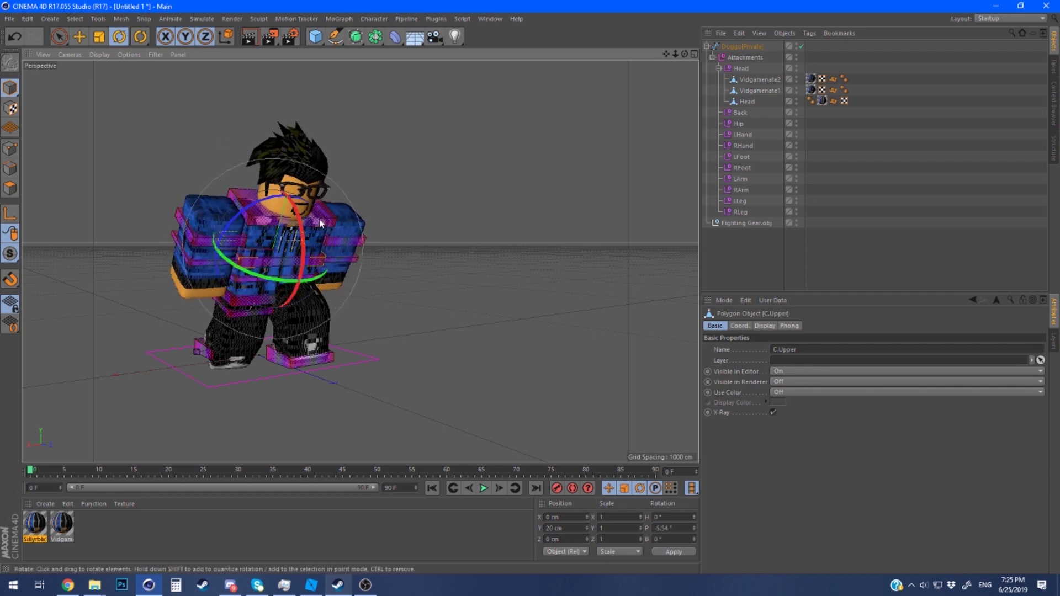
Tilt the head forward, then raise the right arm and bend its elbow.
click(303, 179)
drag(309, 190, 229, 273)
click(255, 230)
drag(255, 230, 334, 276)
click(286, 267)
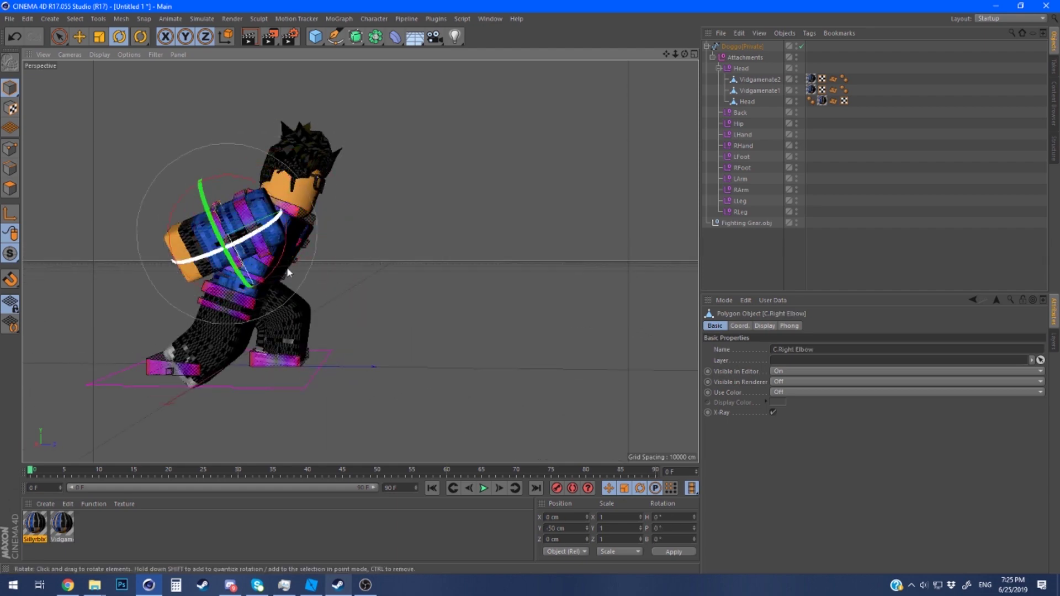
drag(275, 271, 445, 270)
click(248, 234)
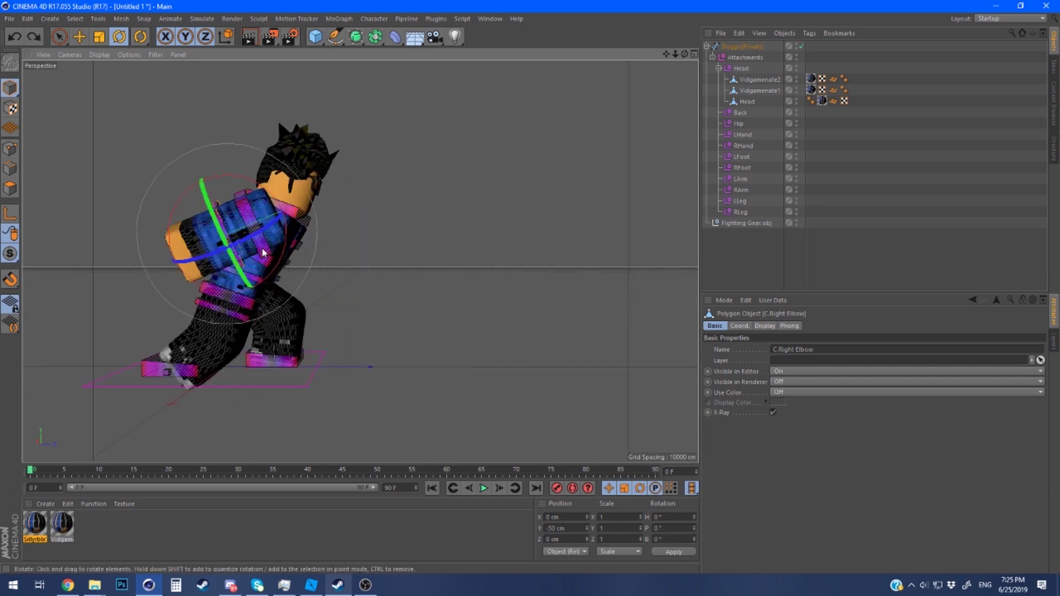
drag(373, 260, 489, 279)
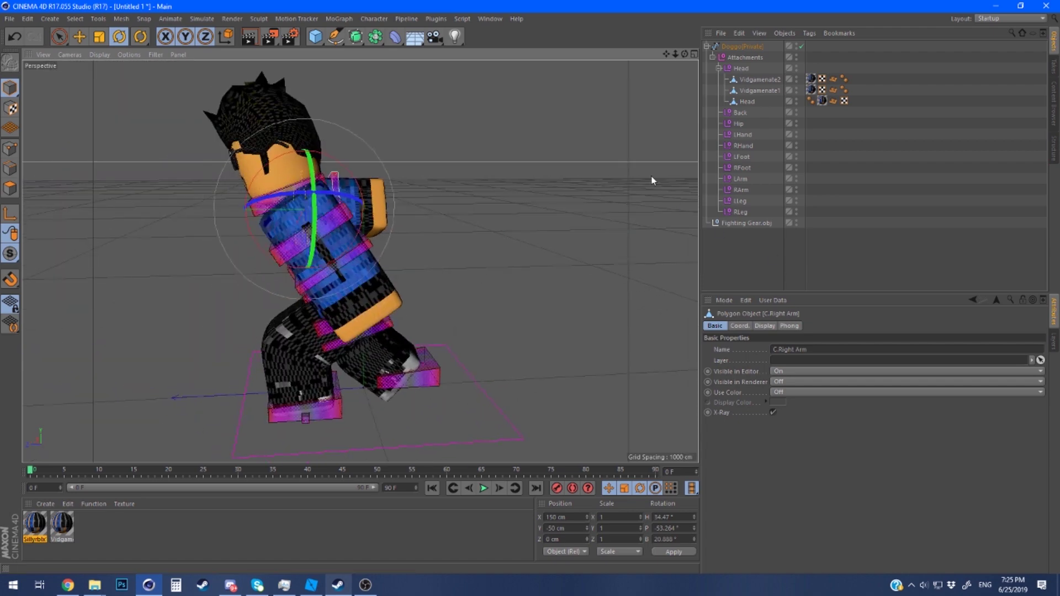
Swing the left arm forward horizontally and refine its roll and angle.
click(433, 202)
click(330, 220)
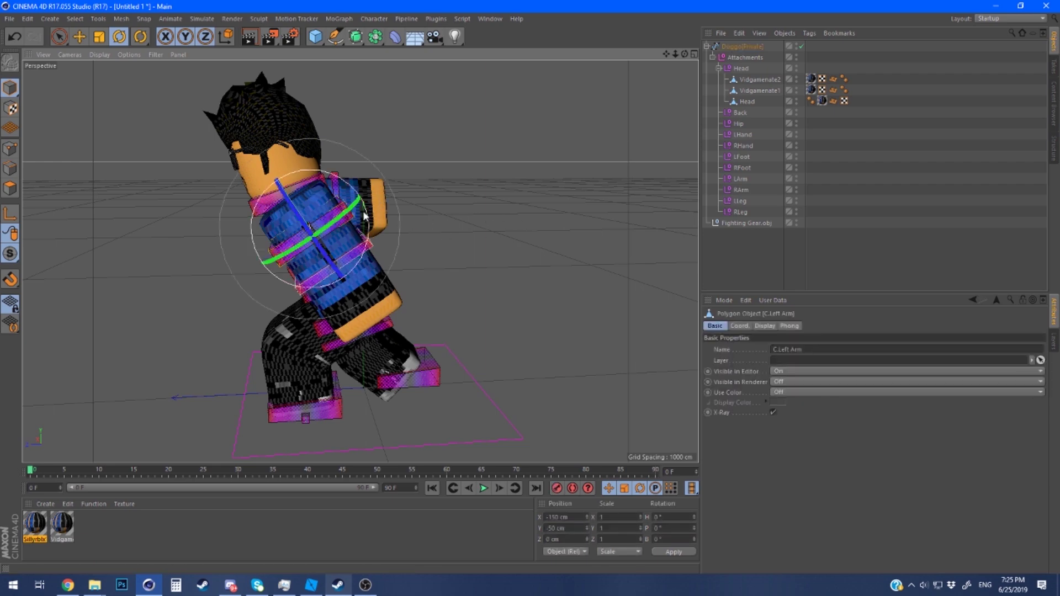
drag(368, 212, 354, 129)
alt+drag(478, 201, 353, 206)
drag(307, 233, 306, 243)
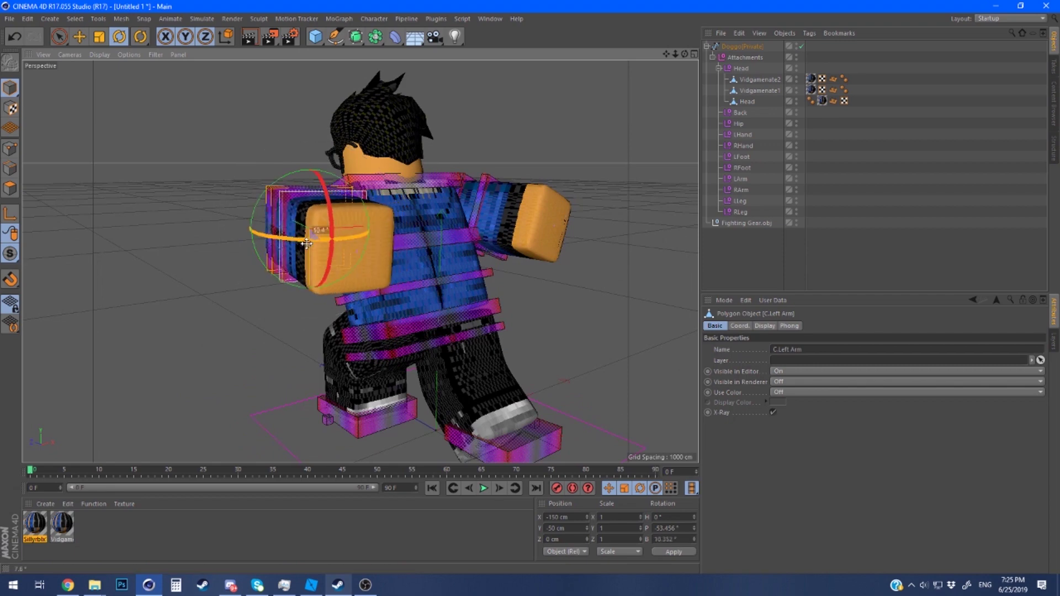
drag(453, 273, 417, 240)
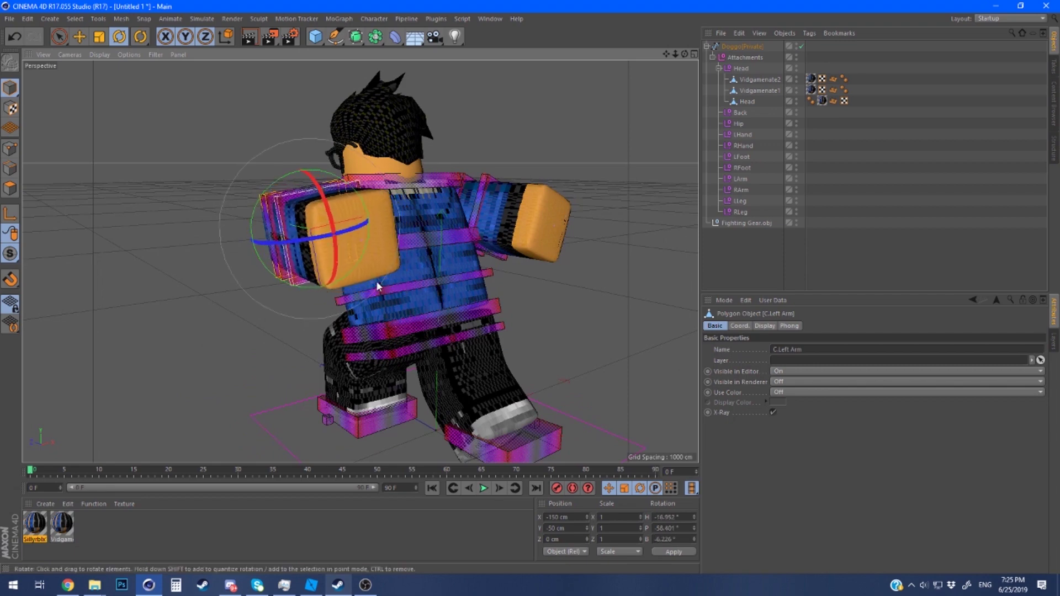
mouse_move(286, 203)
mouse_down()
mouse_move(275, 221)
mouse_move(272, 210)
mouse_up()
alt+drag(401, 288, 497, 320)
Move the right foot further forward and up.
click(441, 388)
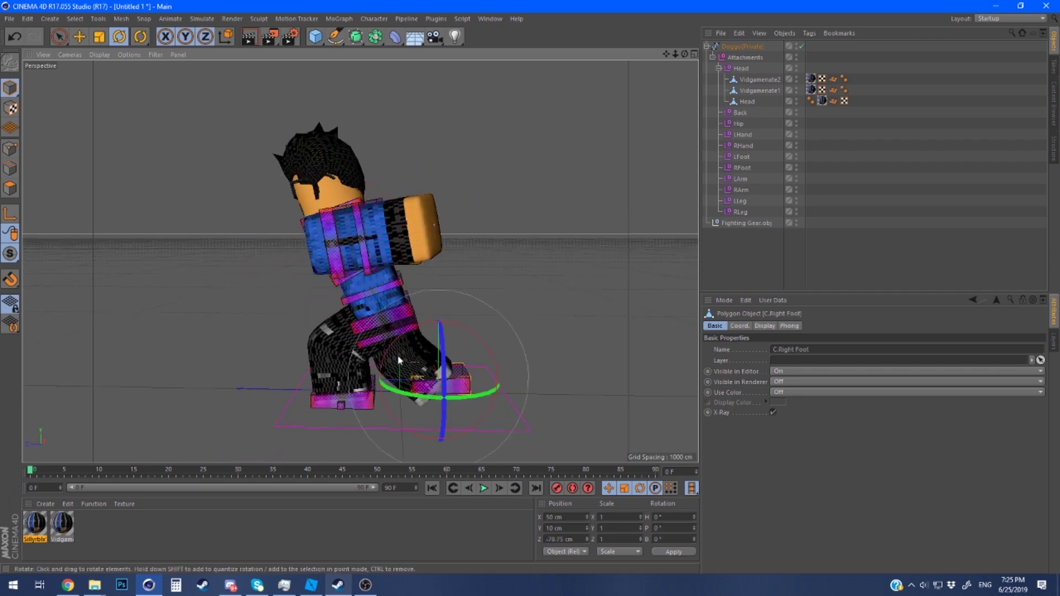
click(80, 35)
drag(415, 287, 504, 305)
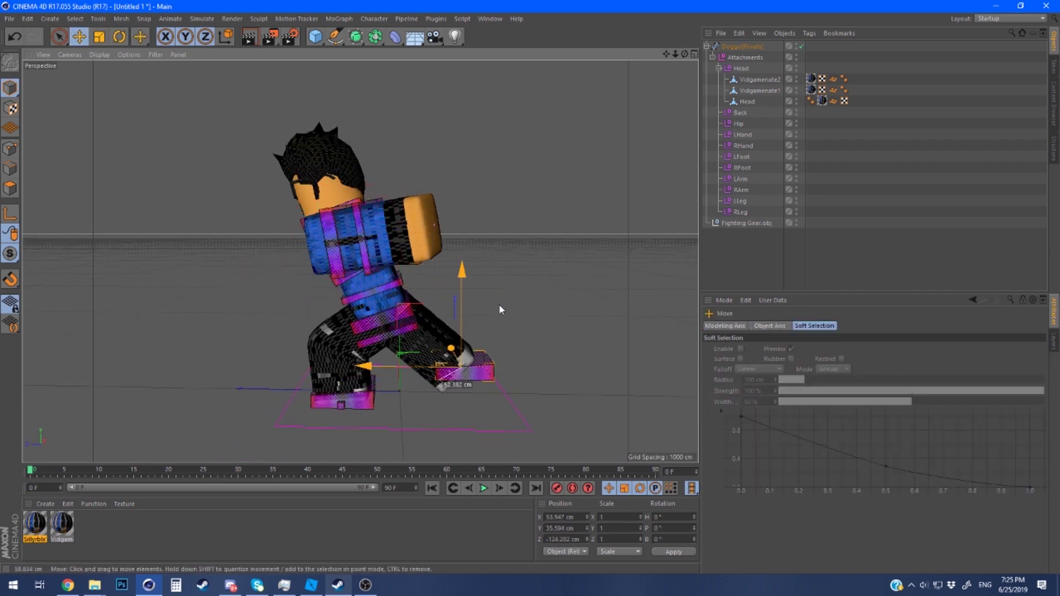
click(498, 304)
alt+drag(376, 298, 544, 294)
Select the head and orbit around the character to review the pose.
click(465, 239)
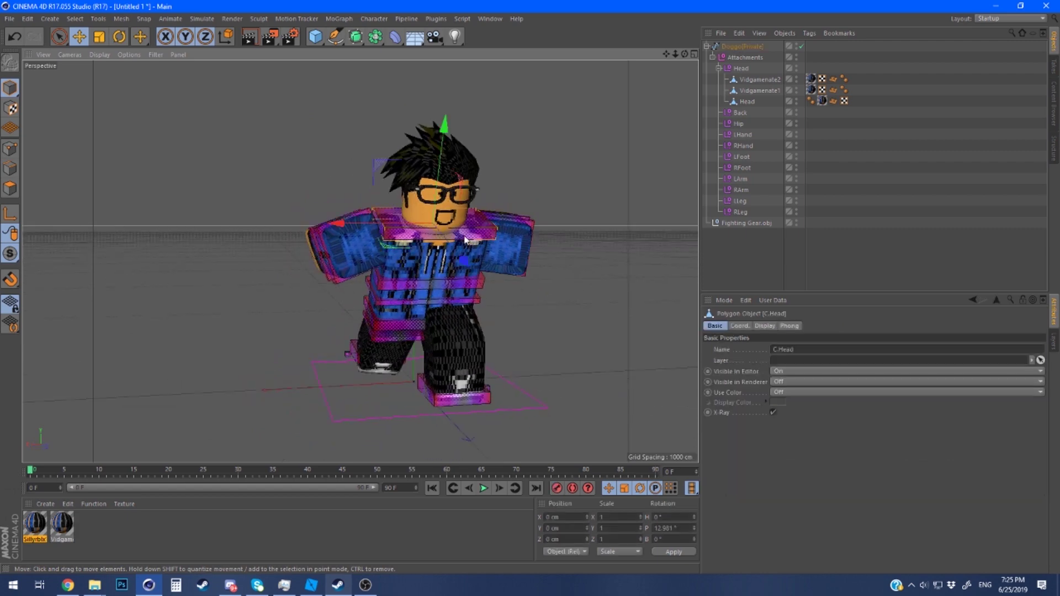
click(119, 36)
key(ctrl+z)
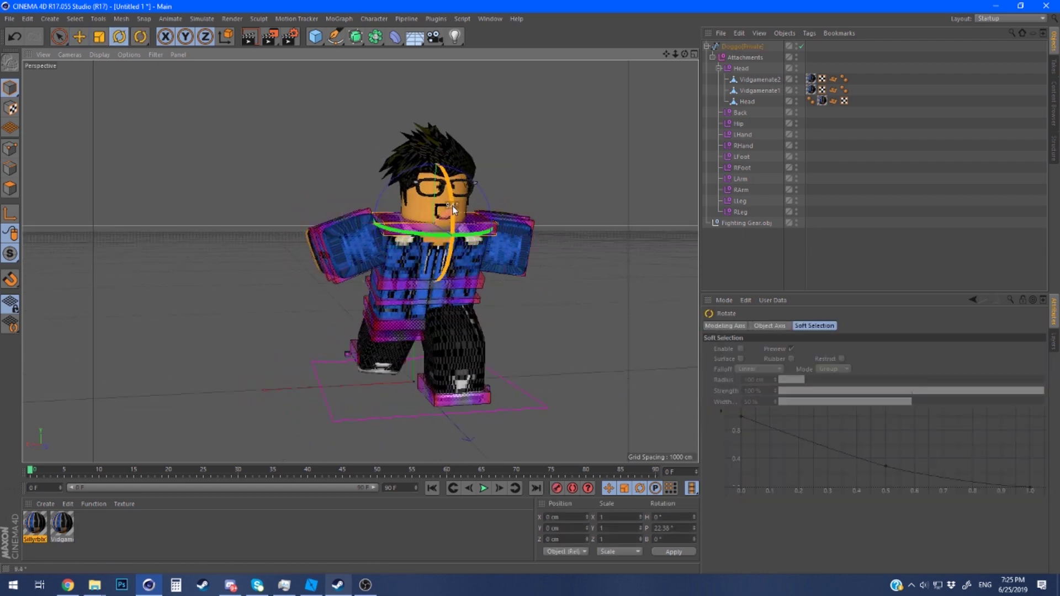
alt+drag(478, 286, 319, 254)
alt+drag(513, 266, 494, 277)
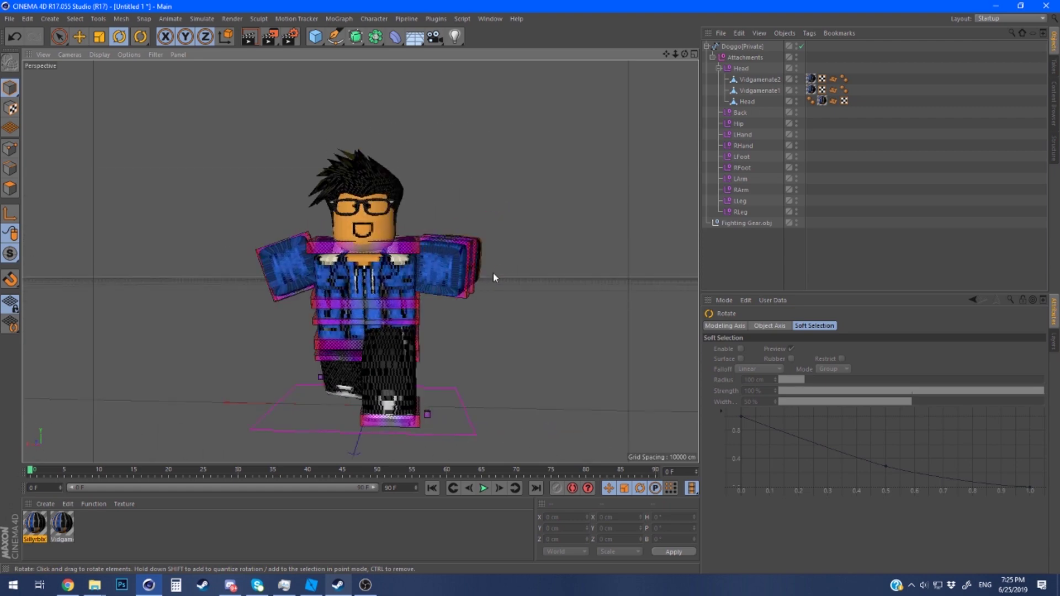
click(9, 18)
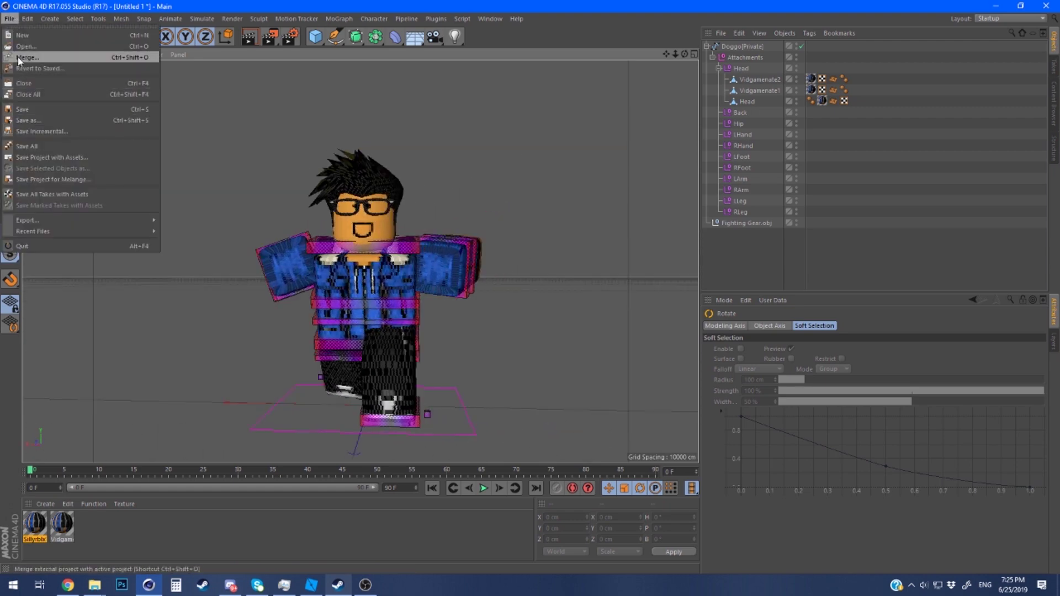
Merge unequallyslightroom.c4d from the Tools and Templates C4D folder into the scene.
click(20, 57)
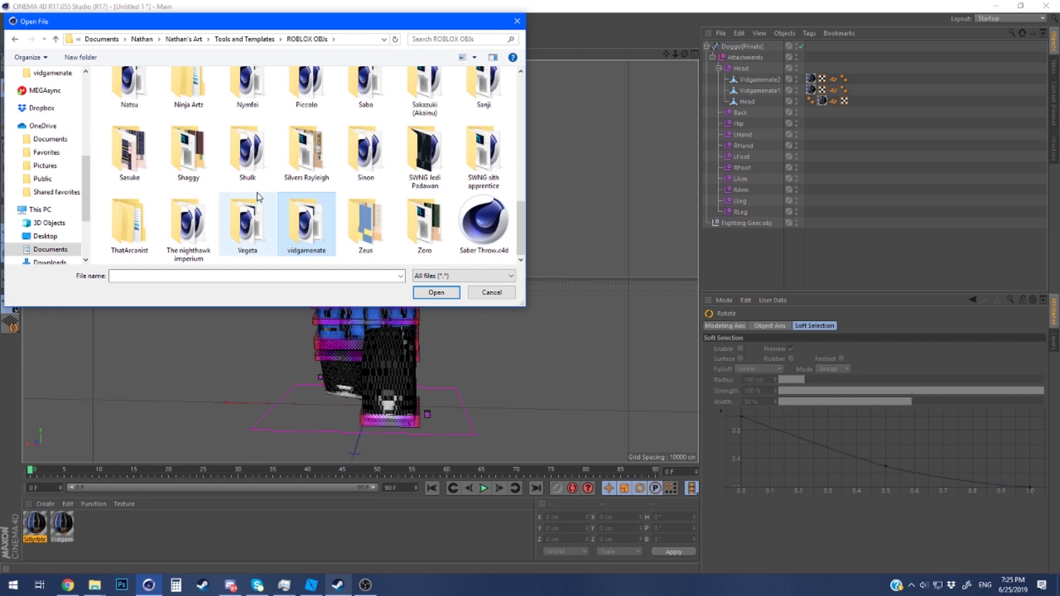
key(BackSpace)
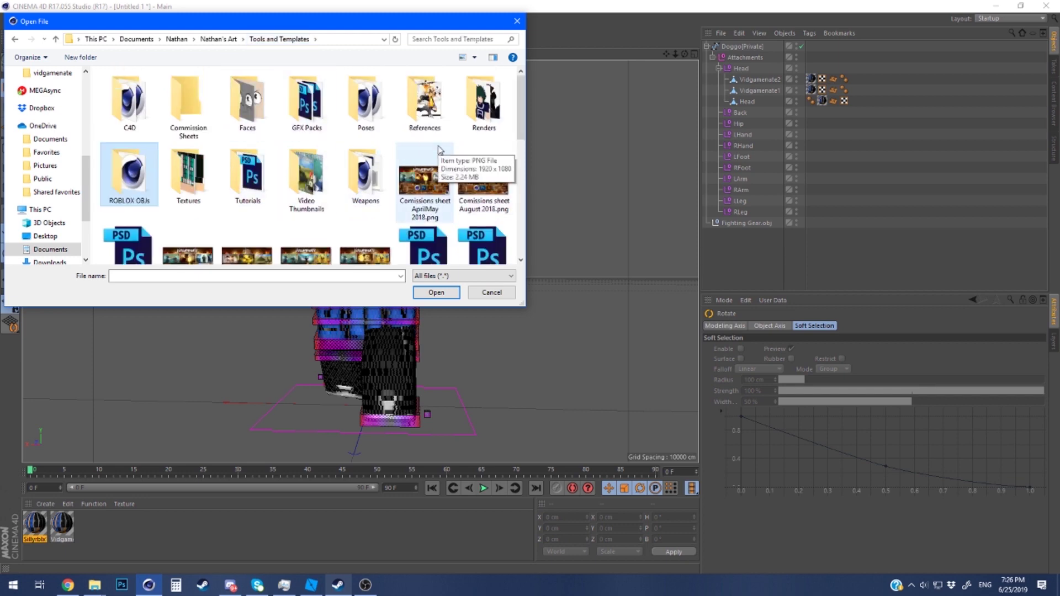
double_click(128, 102)
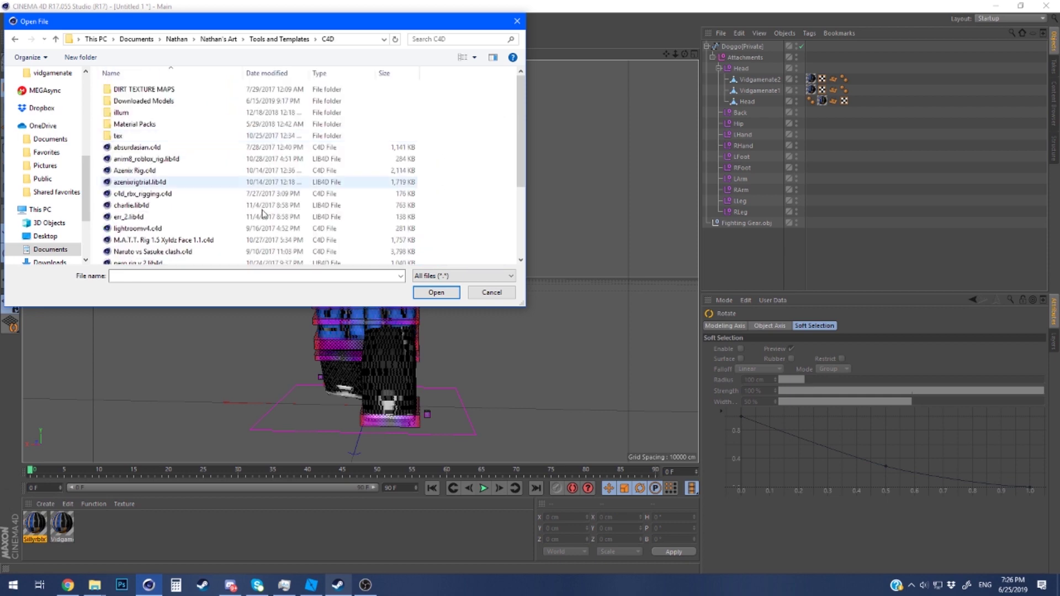
scroll(165, 193, down, 5)
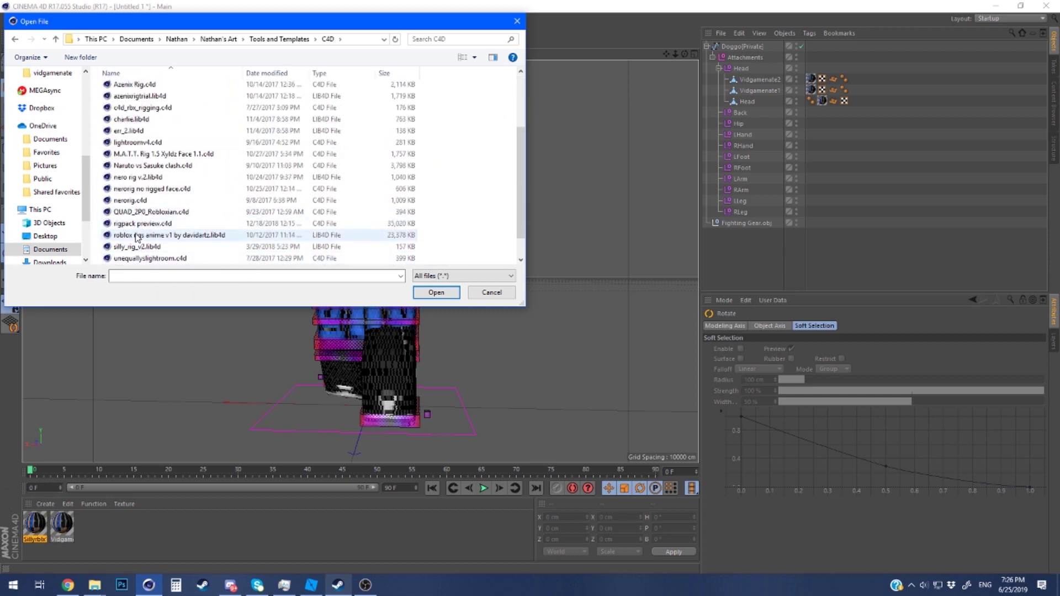
scroll(149, 232, down, 1)
click(148, 236)
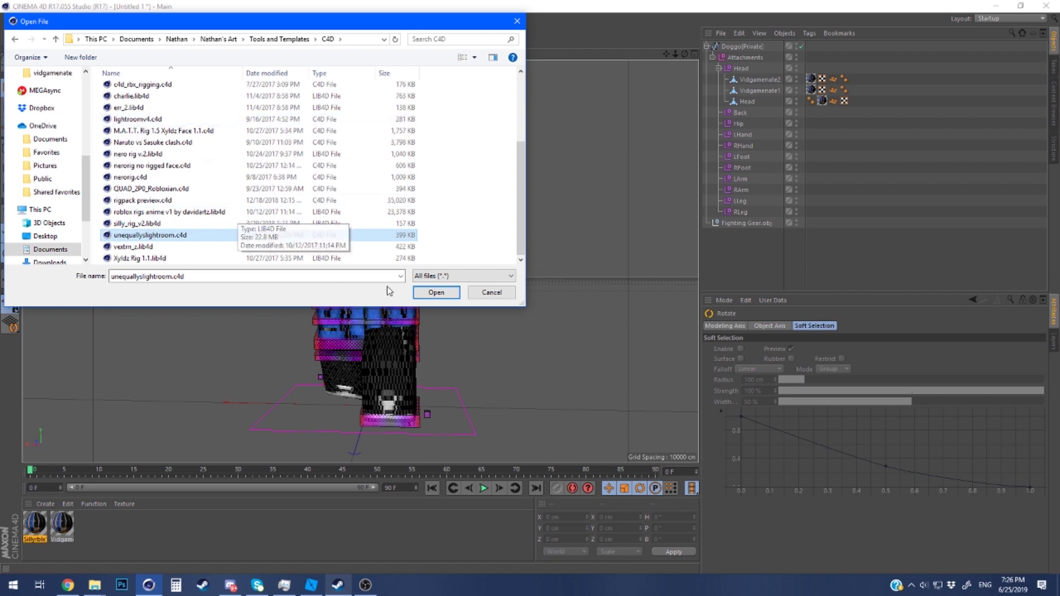
click(433, 292)
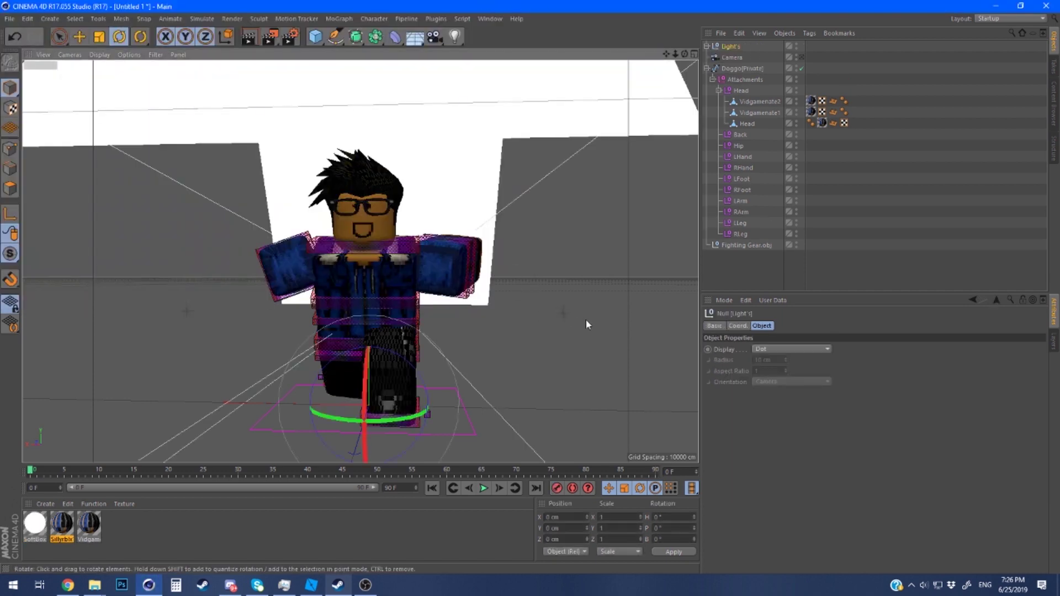
Set the rig controller's heading rotation to 180° so the character faces the camera.
alt+drag(461, 316, 497, 359)
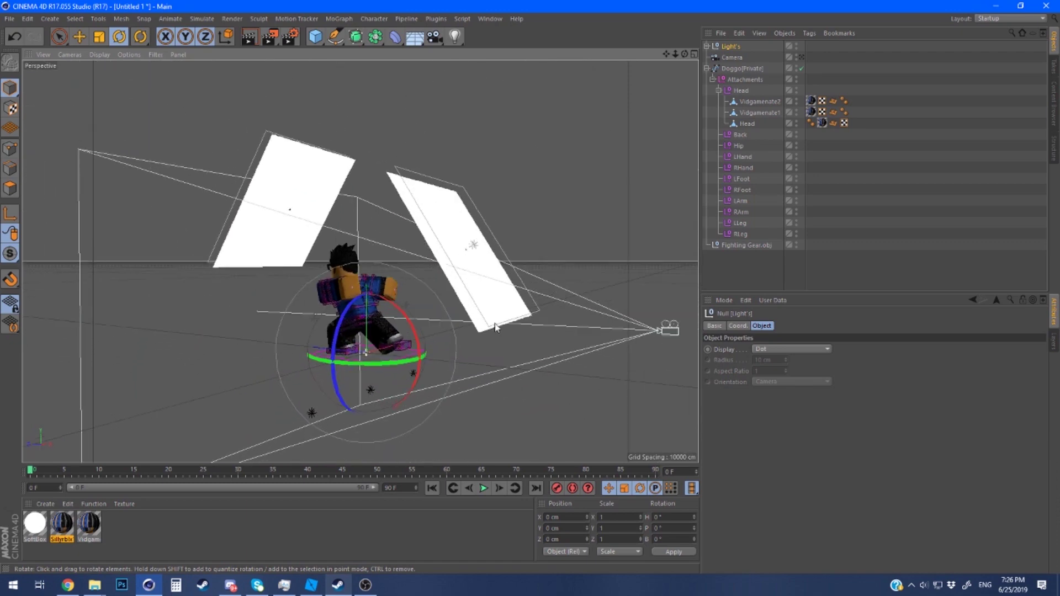
click(383, 353)
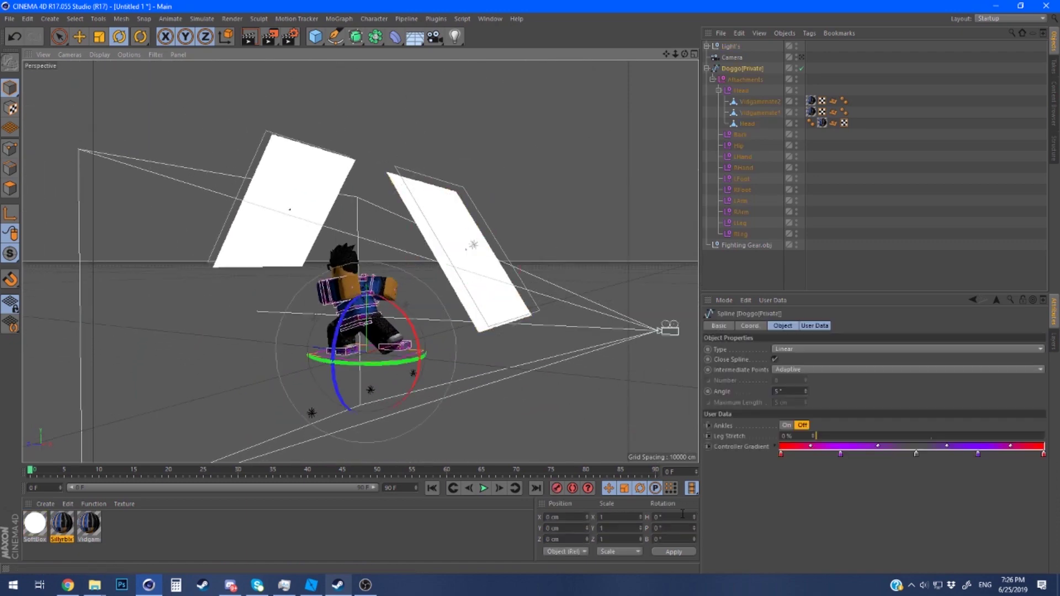
text(180)
key(Return)
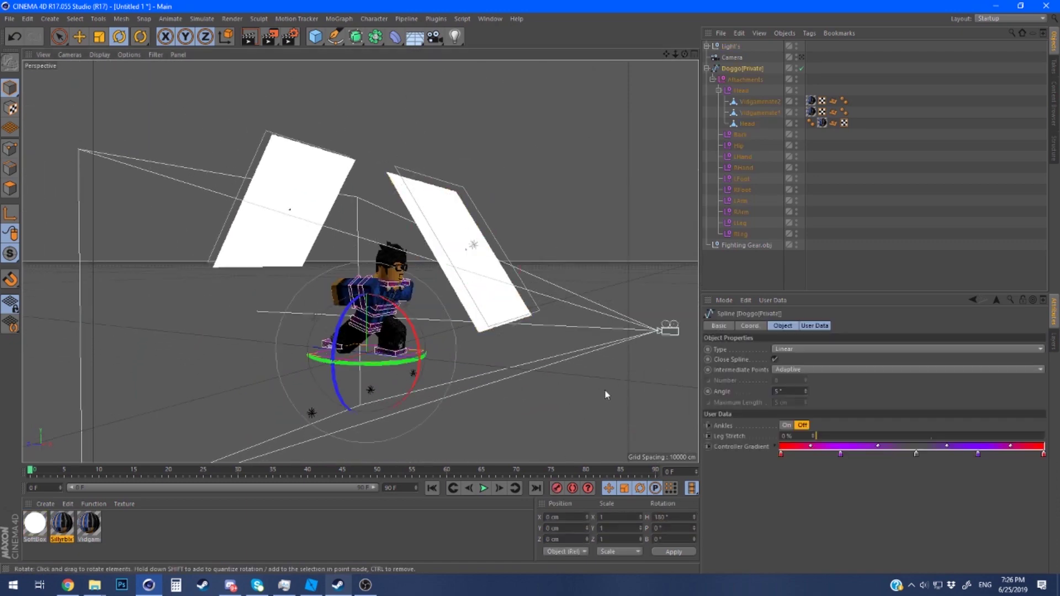
click(545, 360)
Preview-render the lit character from behind and again from closer up.
alt+drag(545, 360, 237, 91)
click(249, 37)
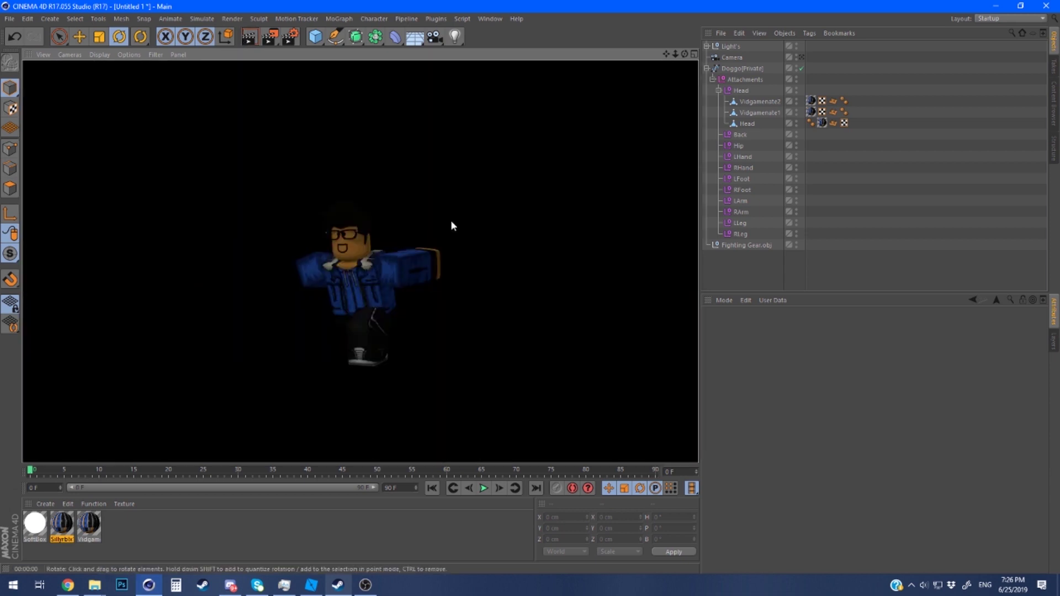
click(389, 313)
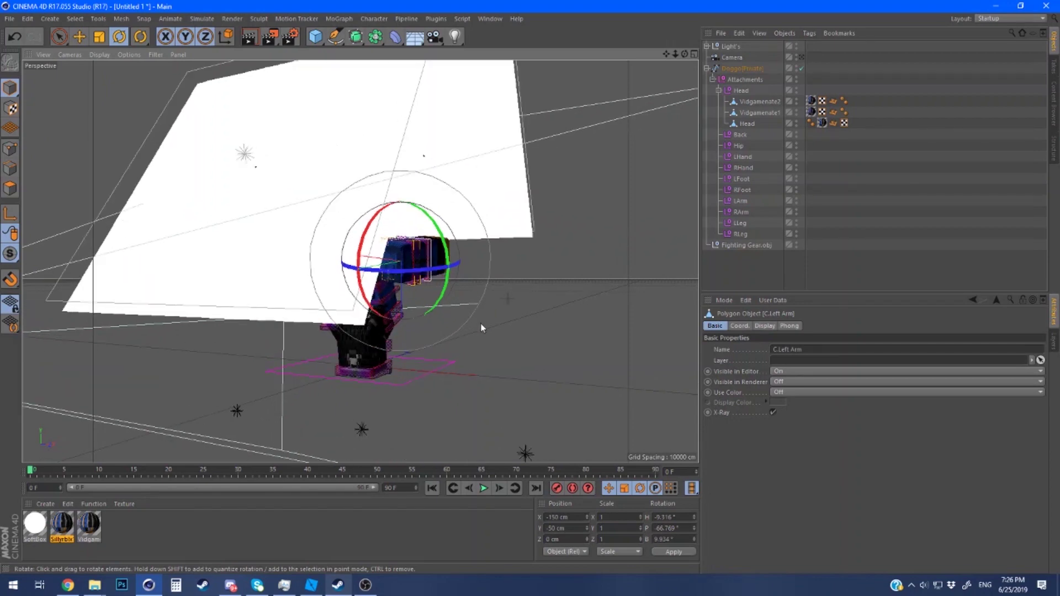
alt+drag(398, 311, 280, 156)
key(ctrl+r)
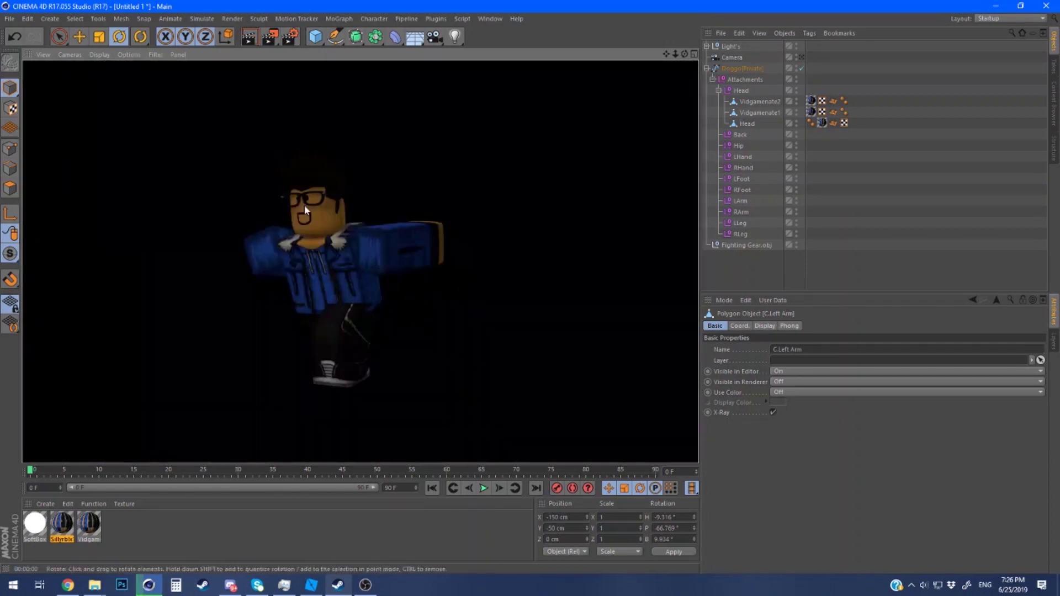
click(516, 244)
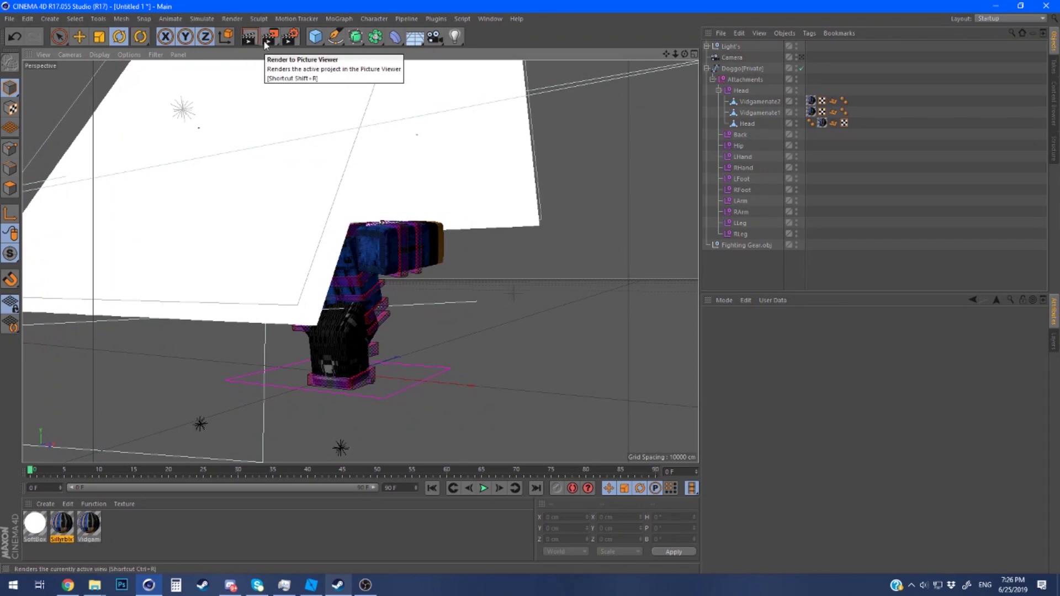
Add Ambient Occlusion and Global Illumination effects in Render Settings, then preview-render the view.
click(291, 37)
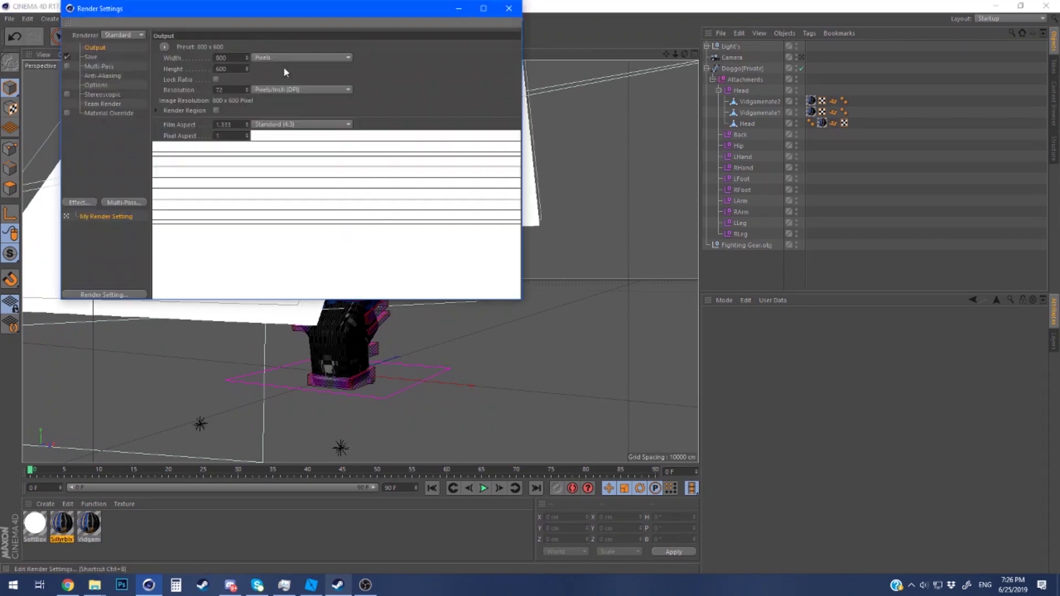
drag(254, 12, 611, 104)
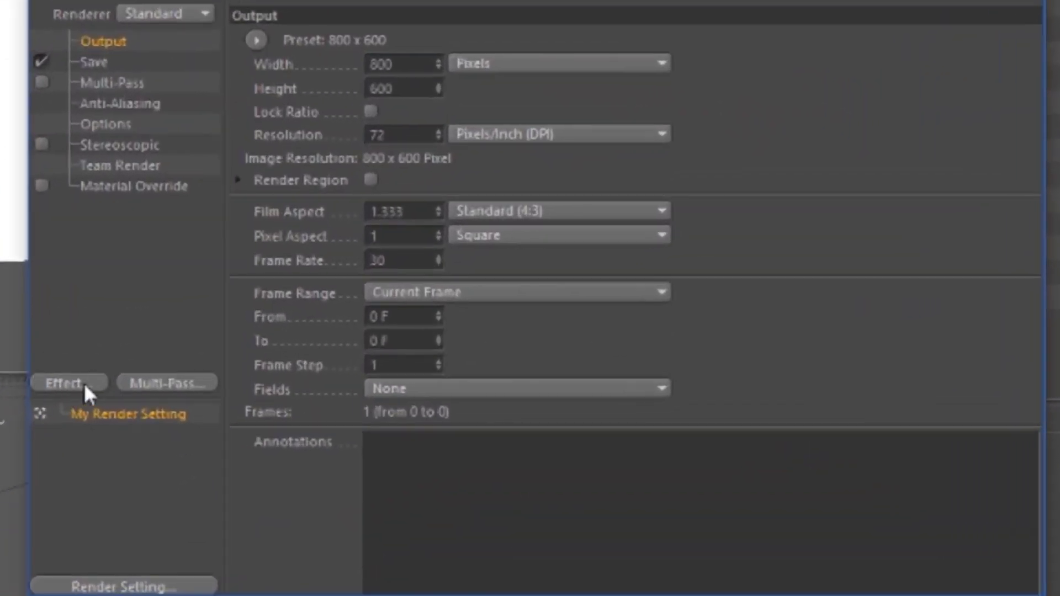
click(70, 385)
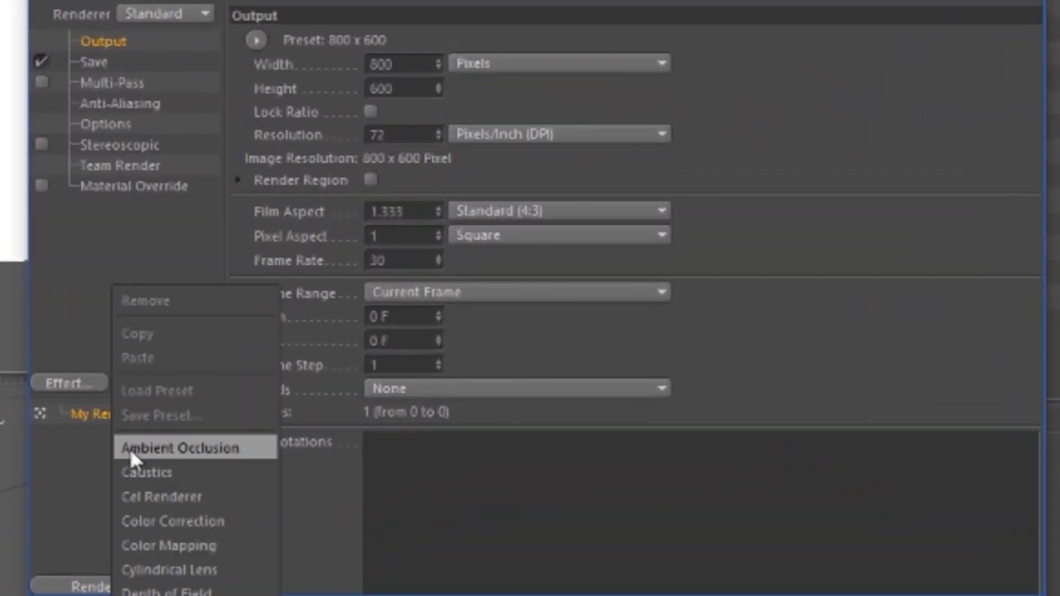
click(138, 448)
click(77, 364)
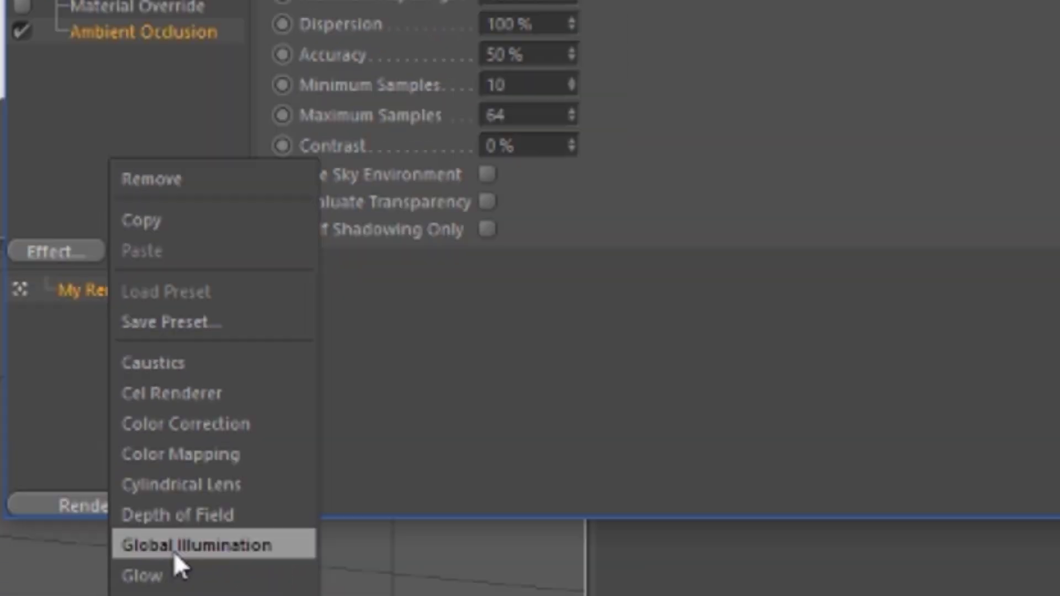
click(176, 554)
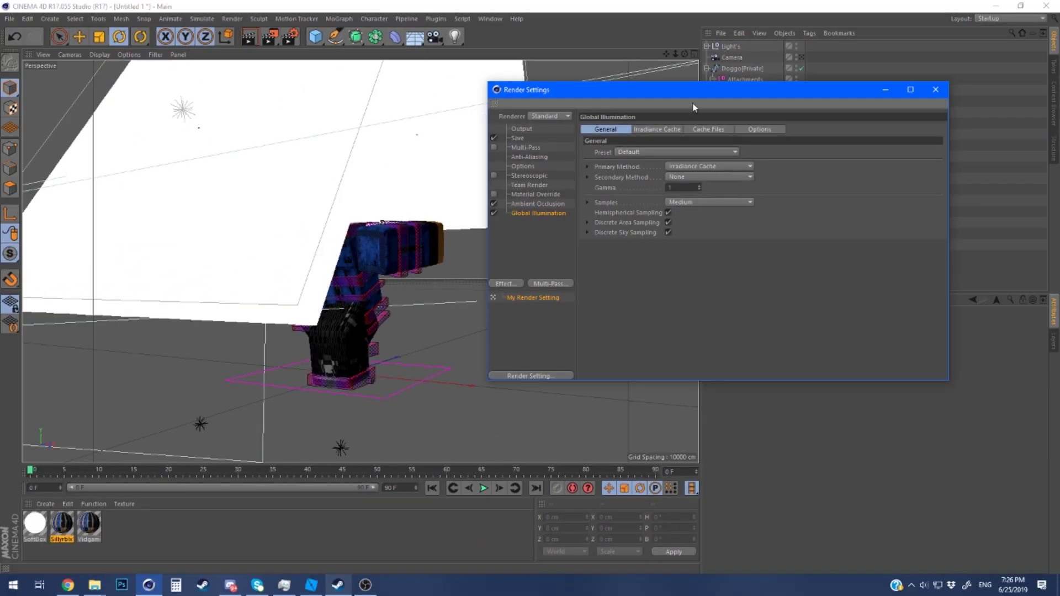
click(935, 90)
click(248, 40)
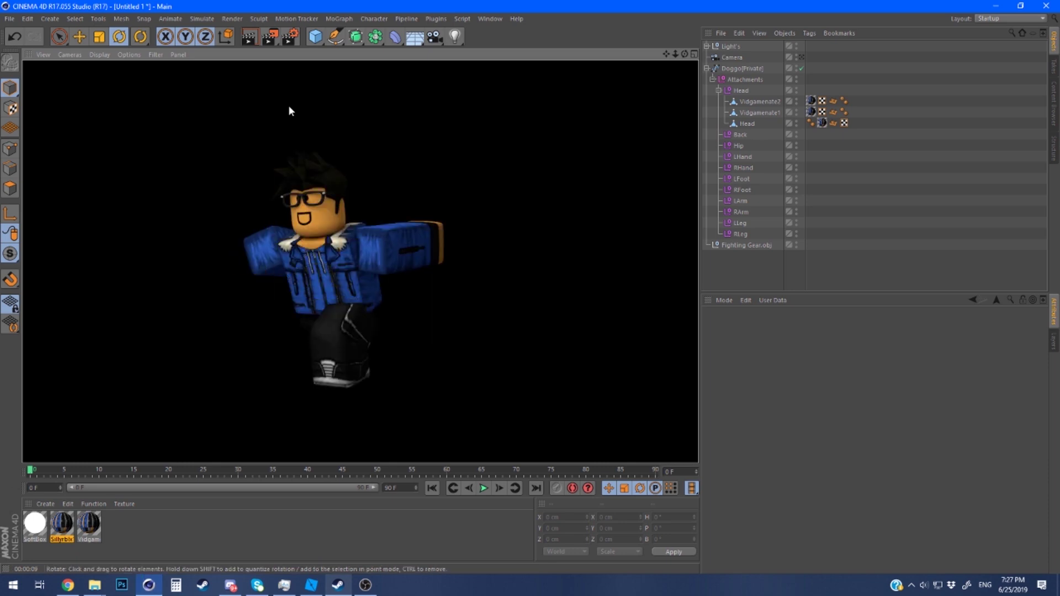
click(433, 144)
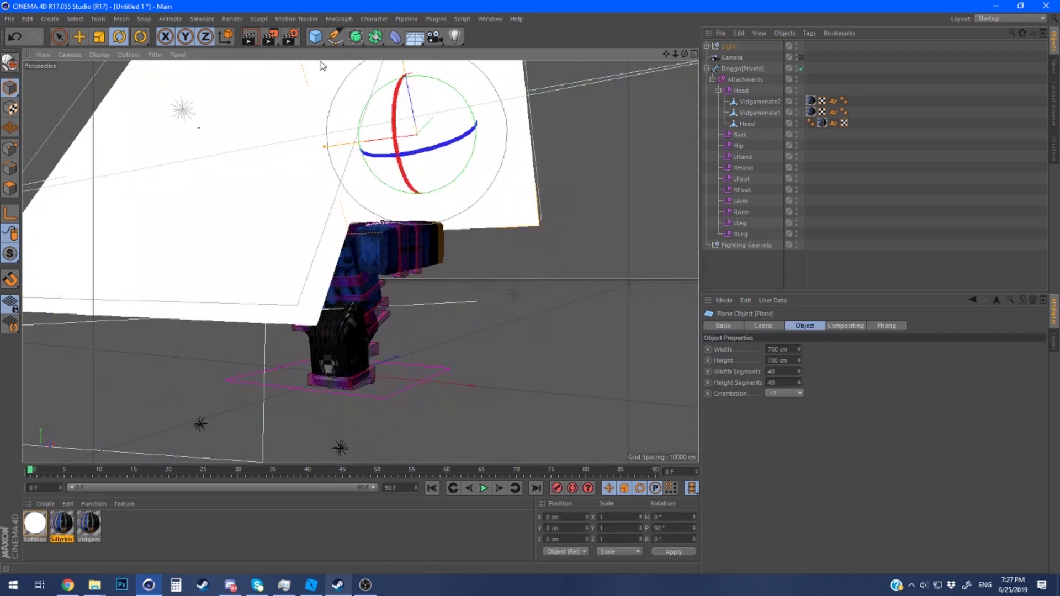
Enter Width 1920 and Height 1080 on the Output page of Render Settings.
click(297, 41)
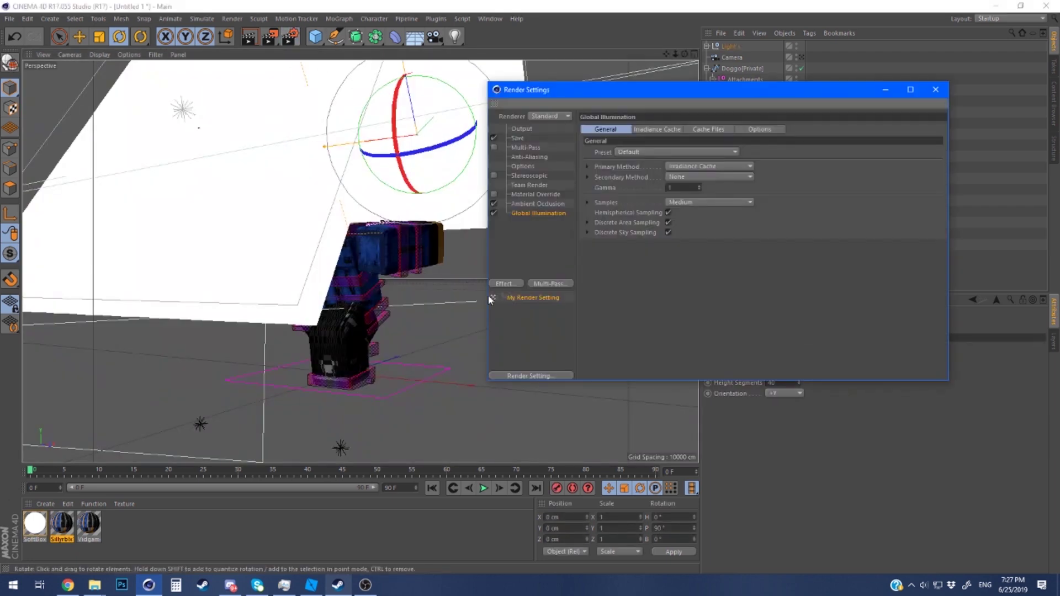
click(521, 129)
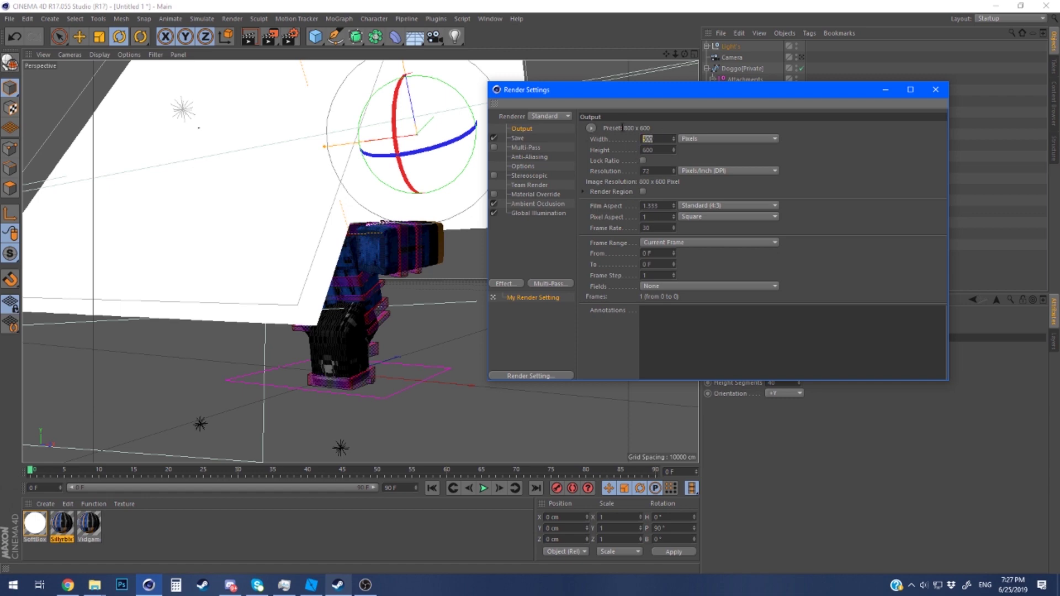
text(1920)
key(Tab)
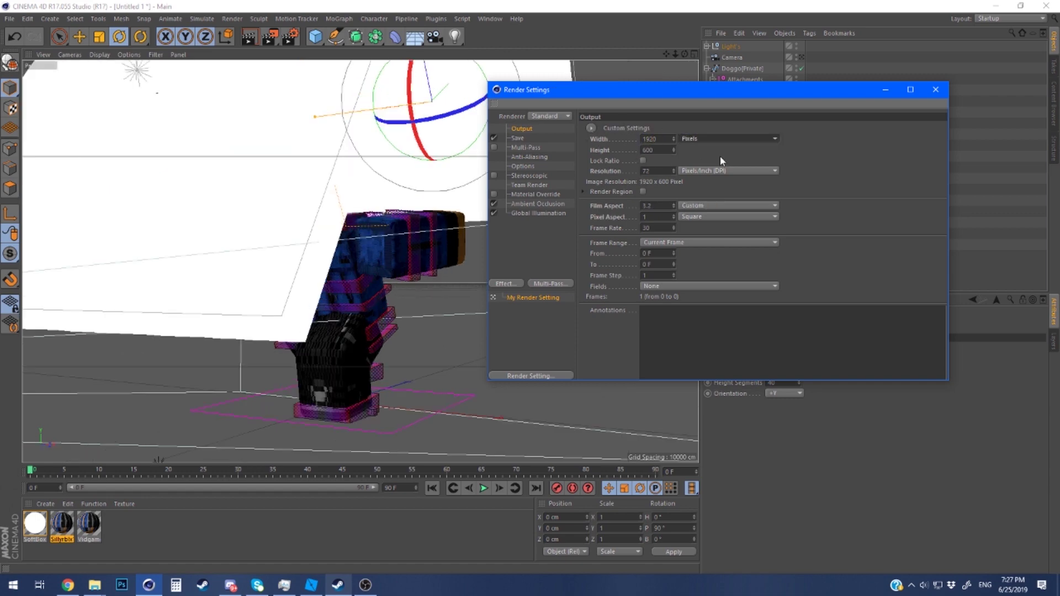
text(1080)
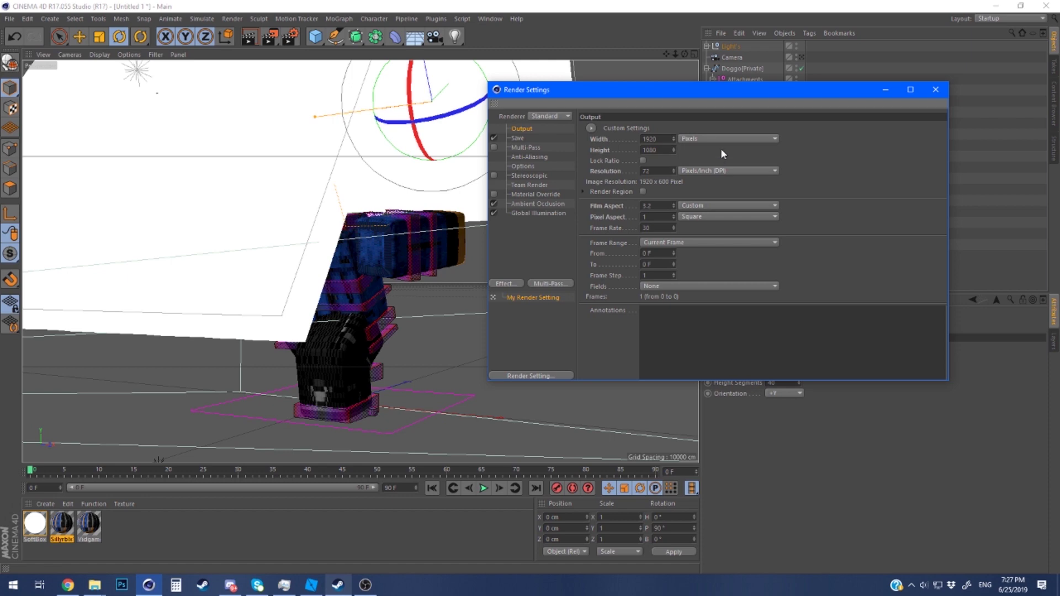
key(Return)
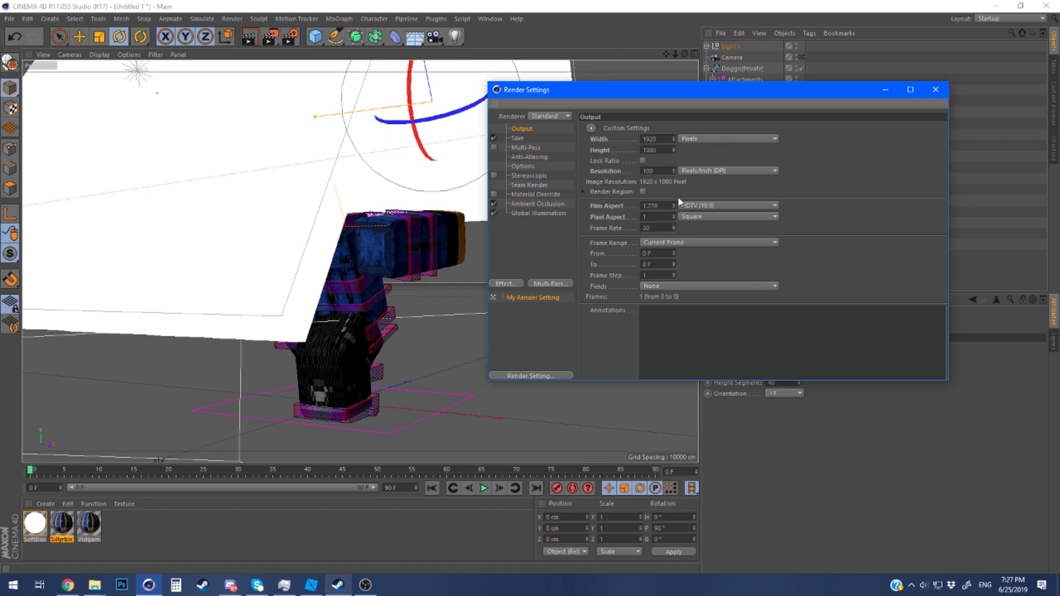
click(518, 138)
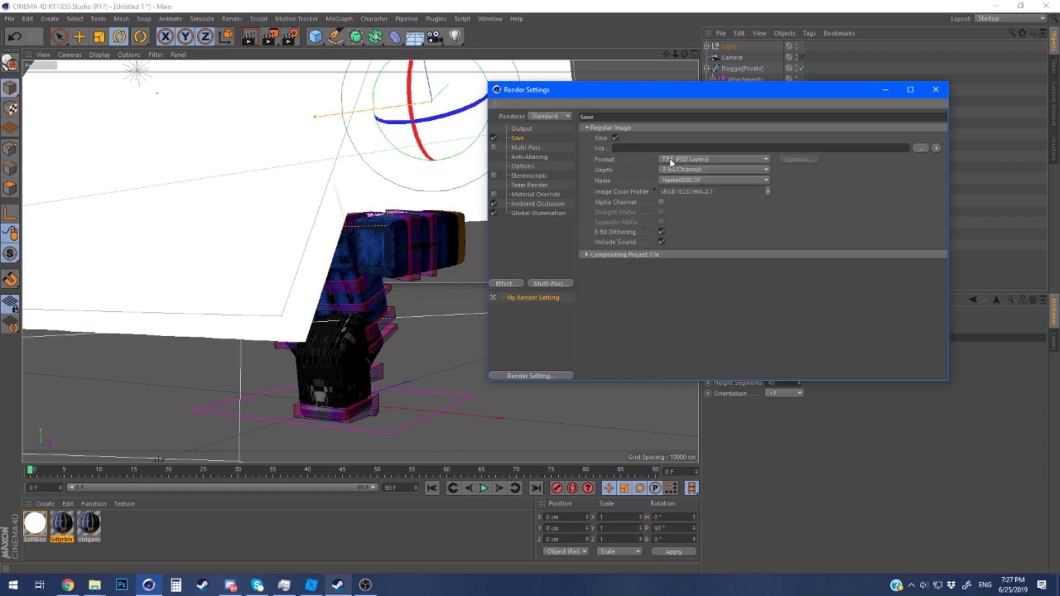
Set the save format to PNG and choose the Renders folder as the destination.
click(712, 159)
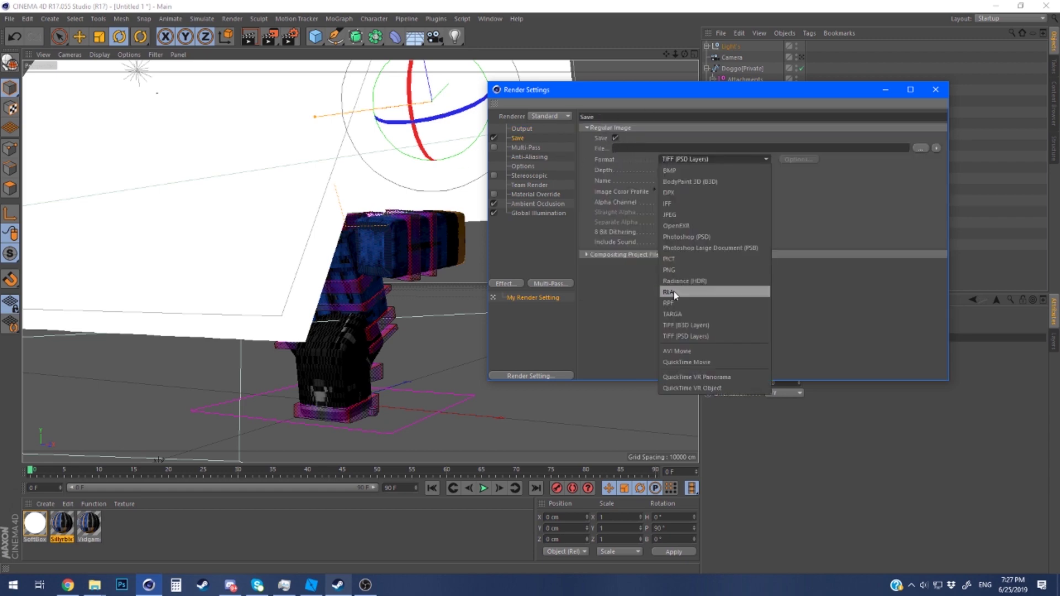
click(671, 273)
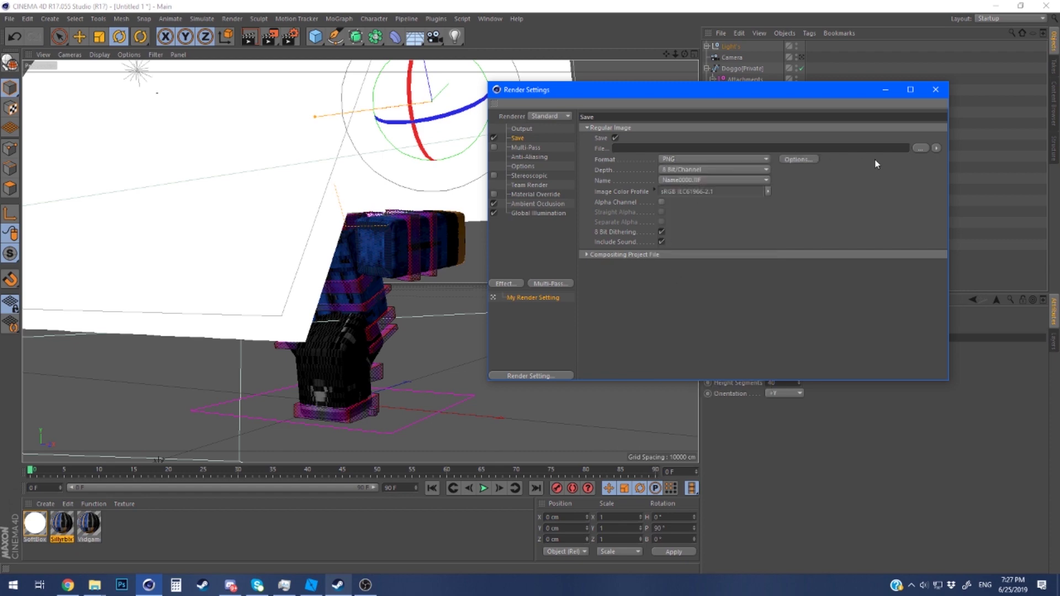
click(920, 149)
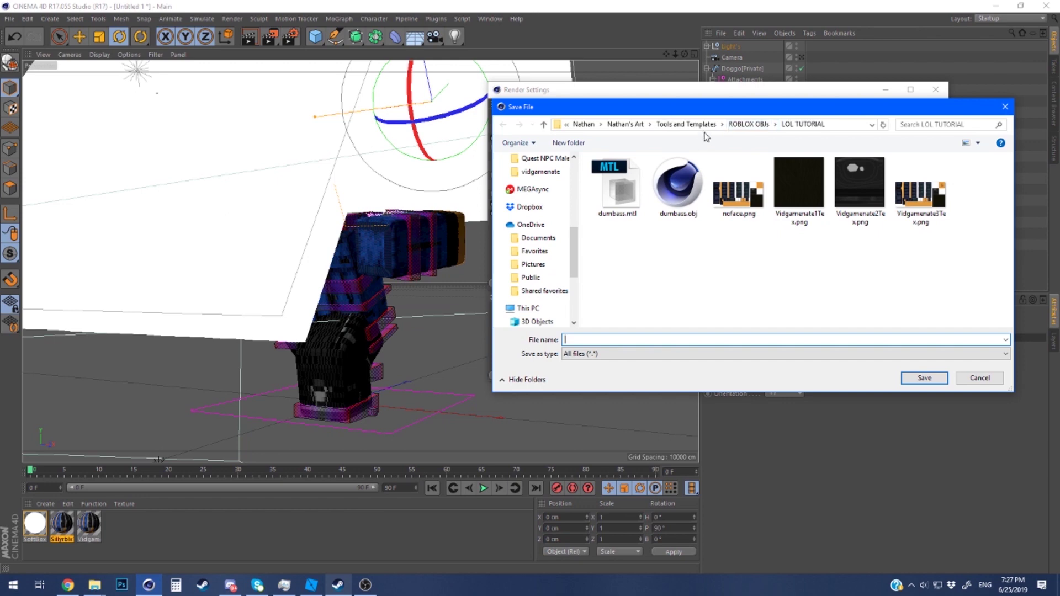
click(748, 125)
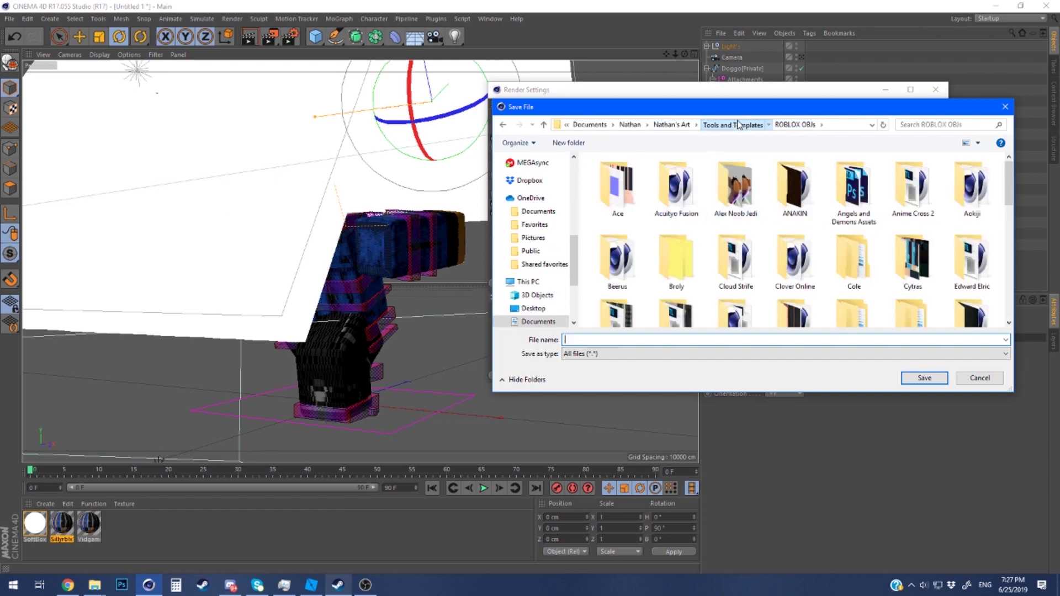
click(738, 124)
click(985, 214)
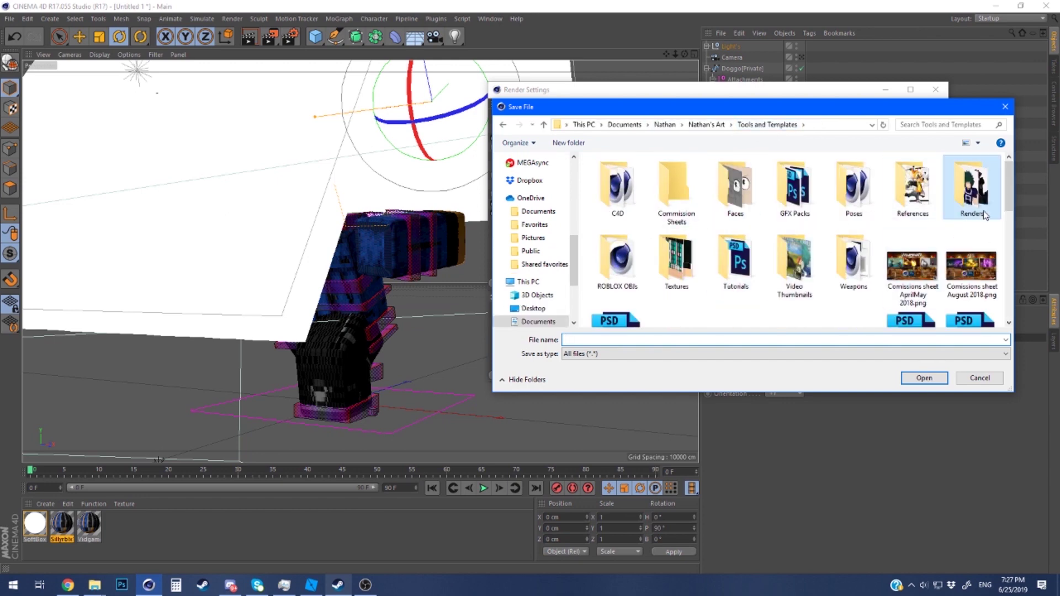
double_click(984, 215)
Name the output file starting with 'for' and enable Alpha Channel for transparency.
click(645, 340)
text(for the tutorial naruto run uwu)
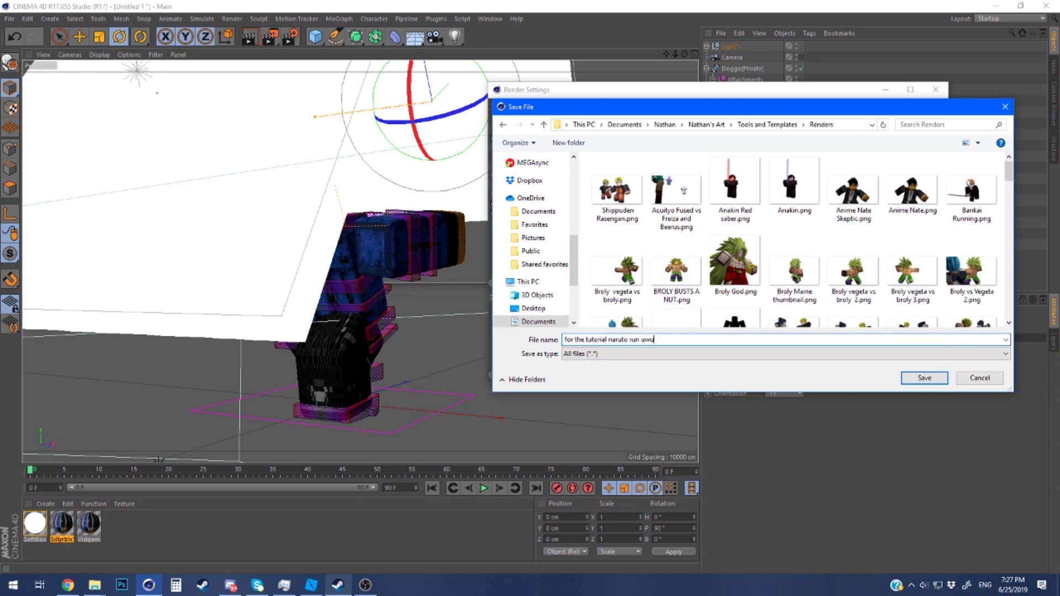
key(Return)
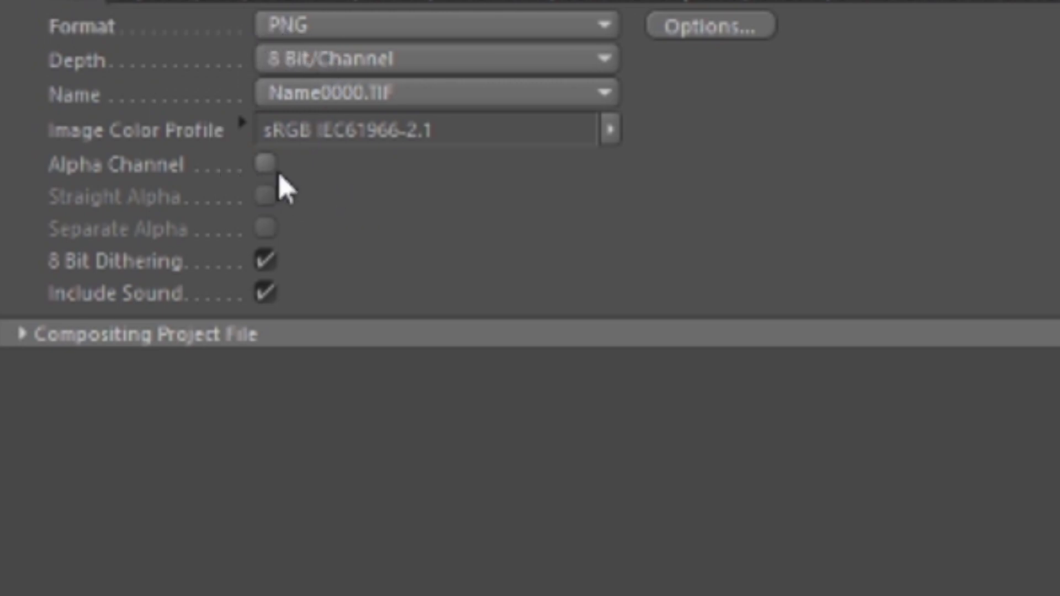
click(265, 164)
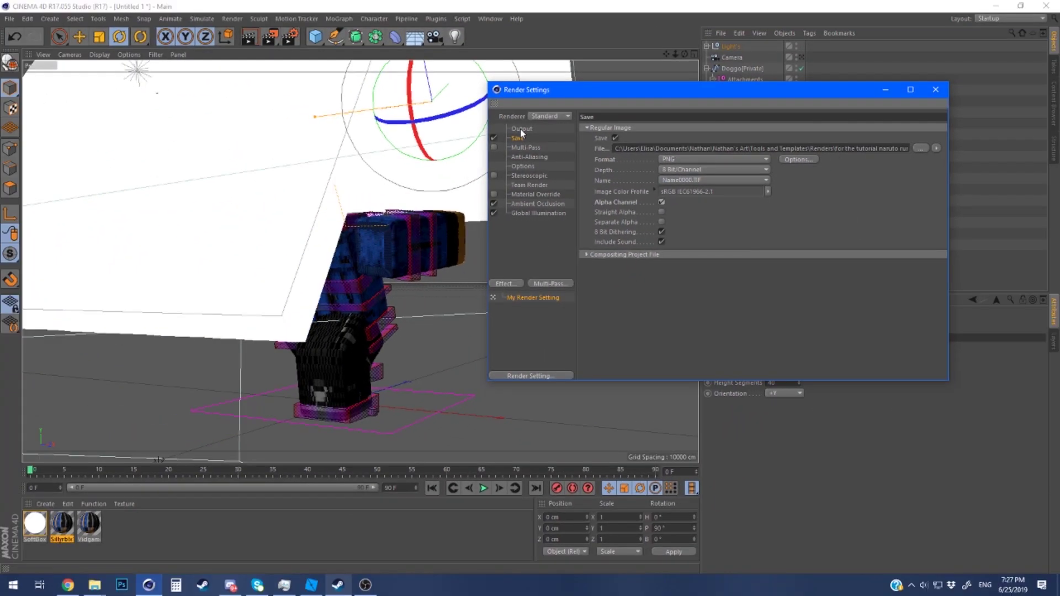
click(520, 129)
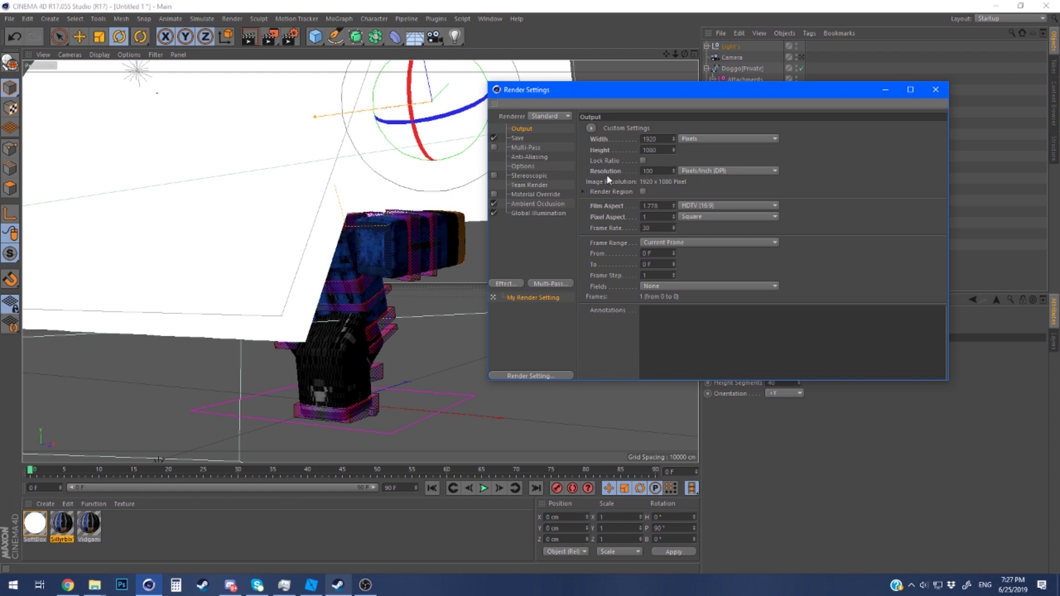
Close Render Settings, deselect the plane, and orbit and zoom in on the posed character.
click(935, 90)
click(501, 300)
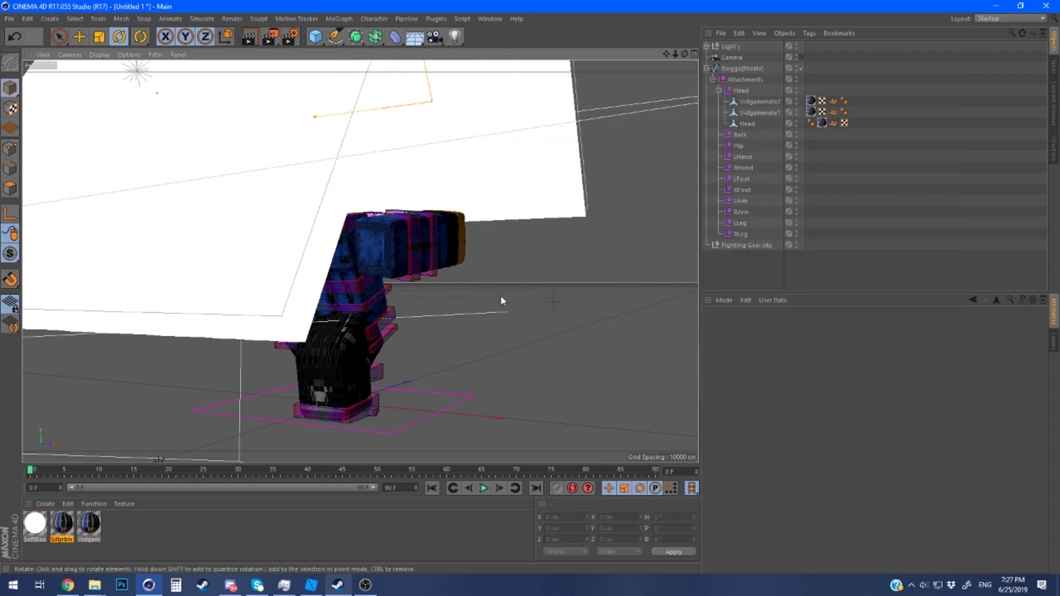
alt+drag(509, 313, 550, 301)
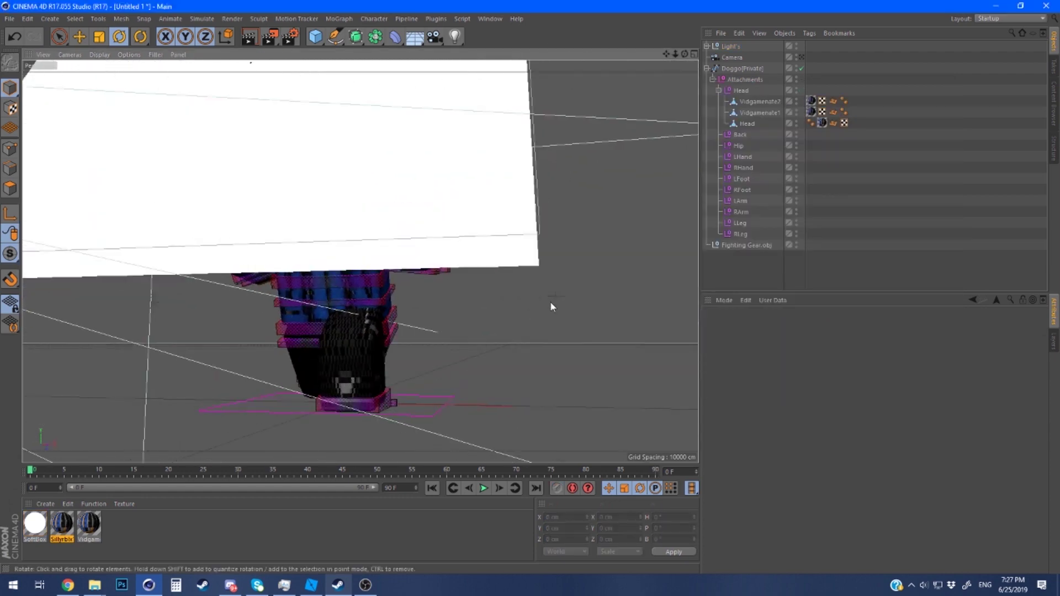
click(404, 398)
alt+drag(336, 318, 400, 379)
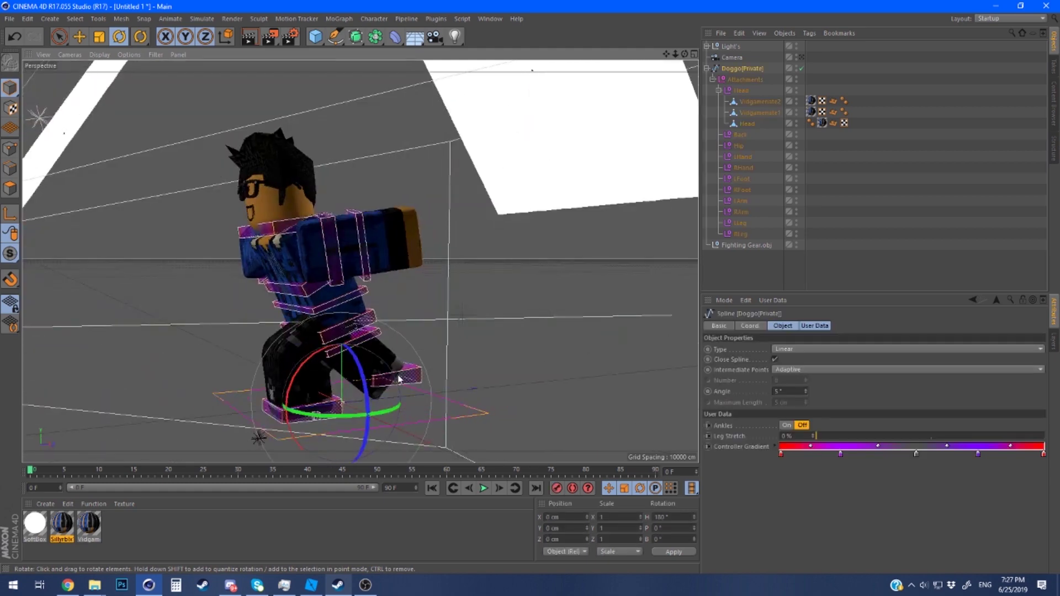
scroll(408, 348, up, 4)
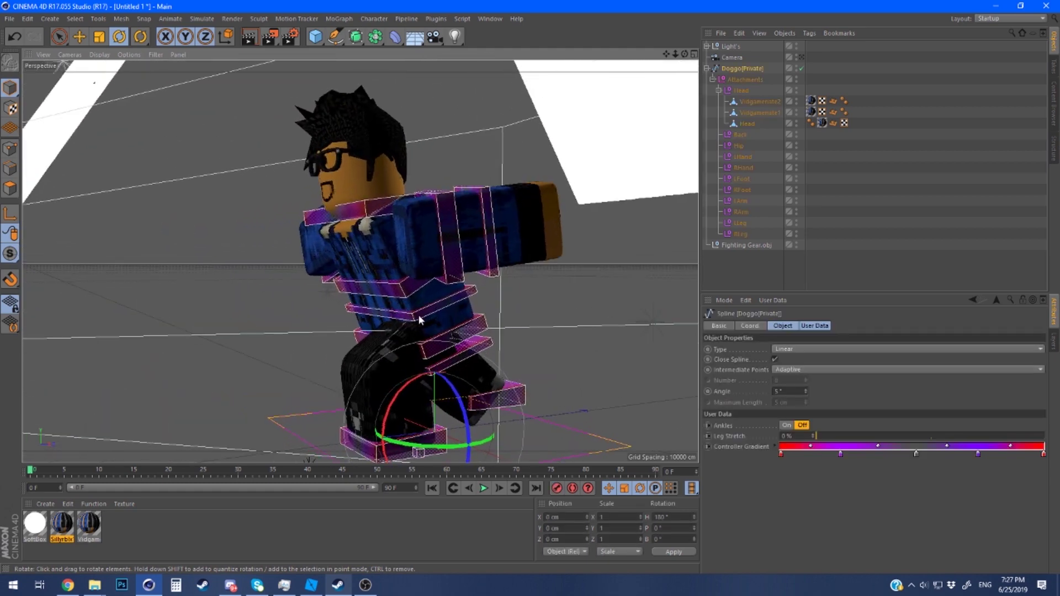
alt+drag(418, 319, 482, 311)
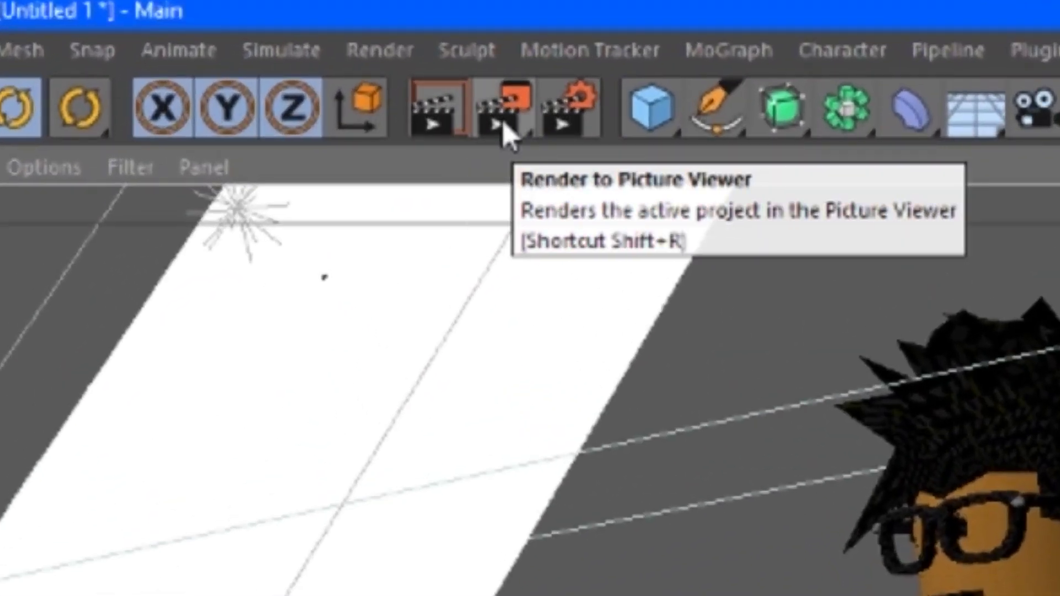
click(517, 117)
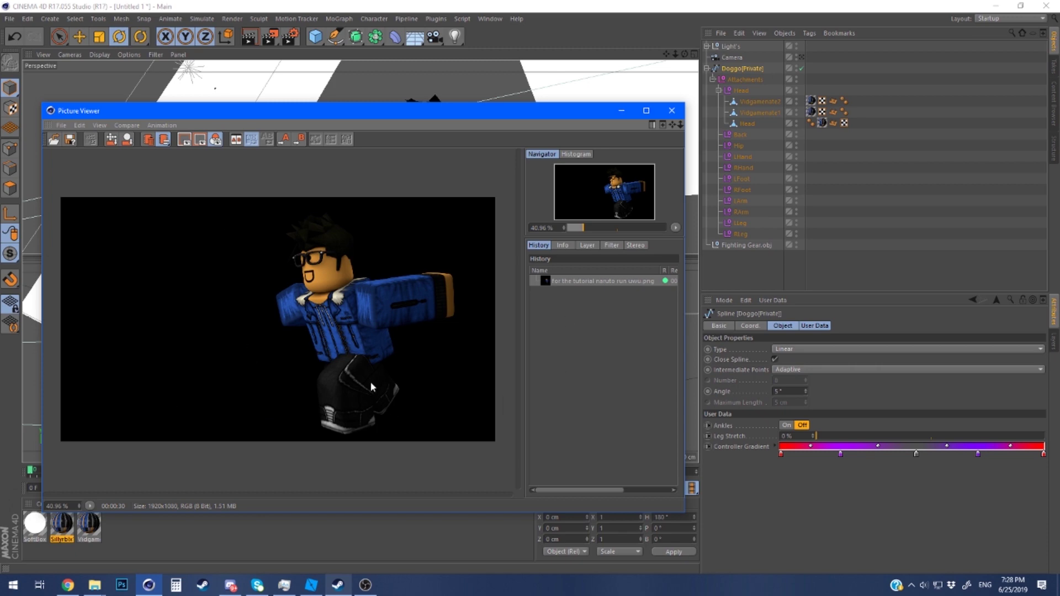
Let the 1920 x 1080 render of the character finish in the Picture Viewer.
click(373, 589)
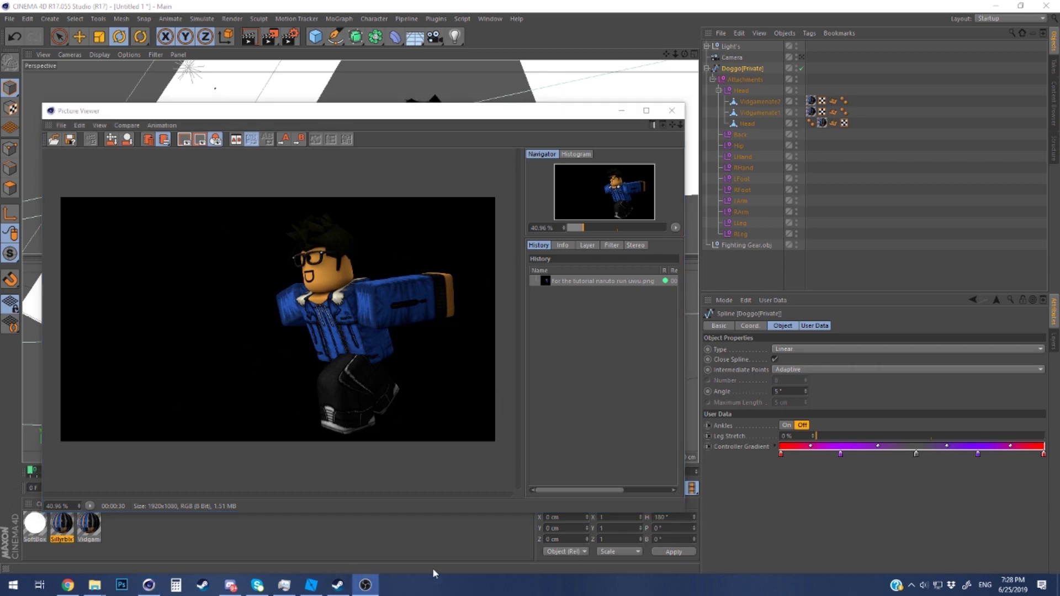